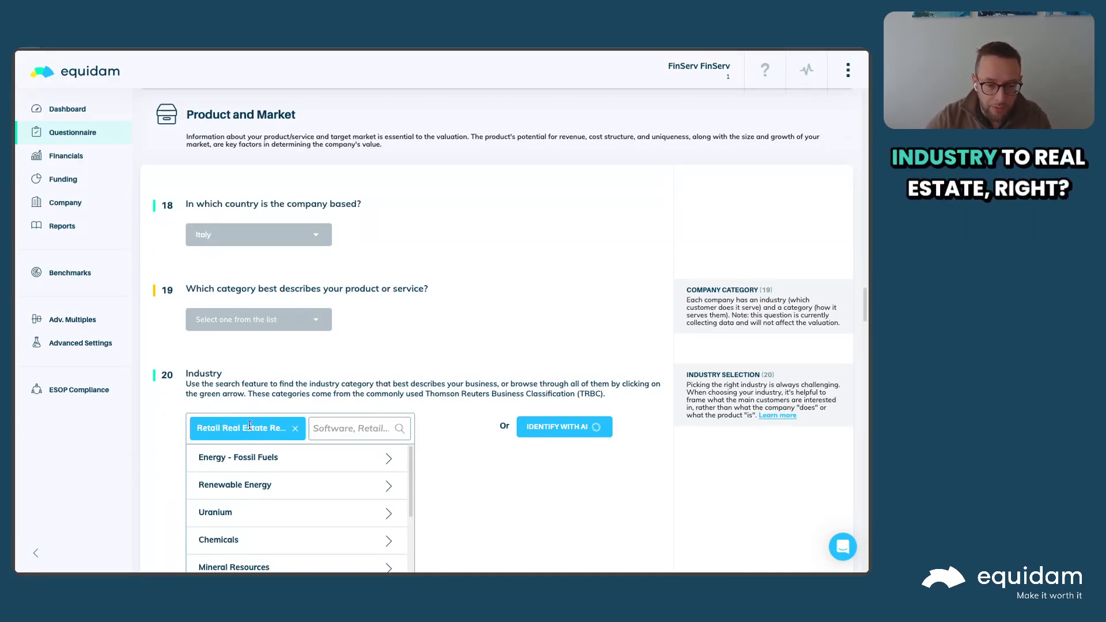
- Search the industry categories of question 20 for "real estat" and examine the matching industries
{"action": "left_click", "coordinate": [345, 429]}
{"action": "type", "text": "real estat"}
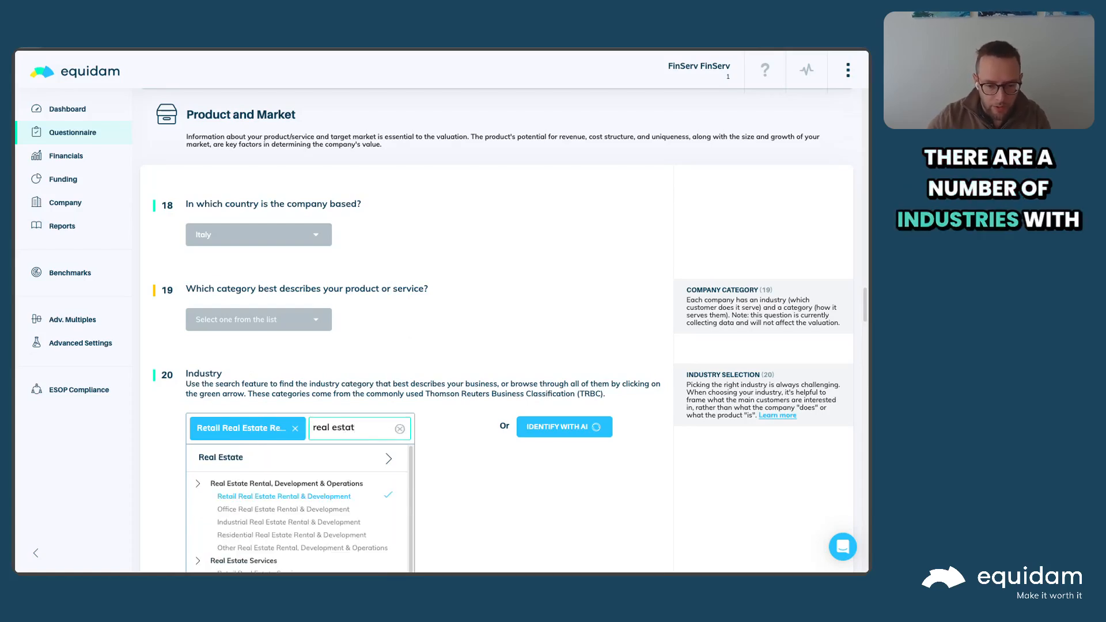
{"action": "scroll", "coordinate": [365, 320], "scroll_direction": "down", "scroll_amount": 4}
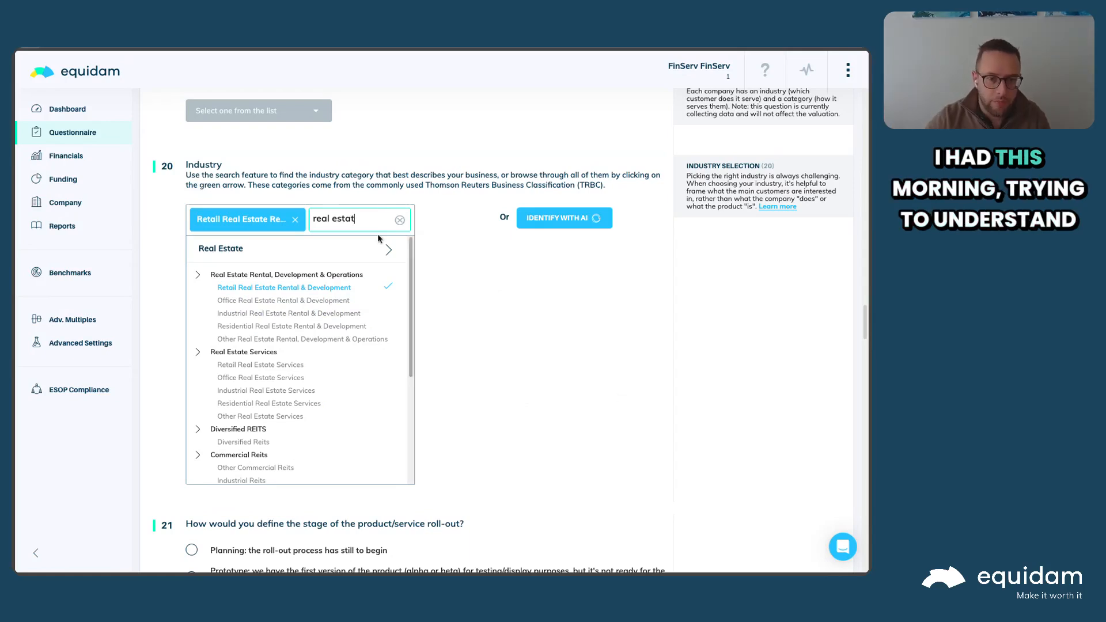
- In the Financials, set the revenue forecasts to 1,000,000 for 2025, 1,200,000 for 2026 and 1,300,000 for 2027
{"action": "left_click", "coordinate": [120, 162]}
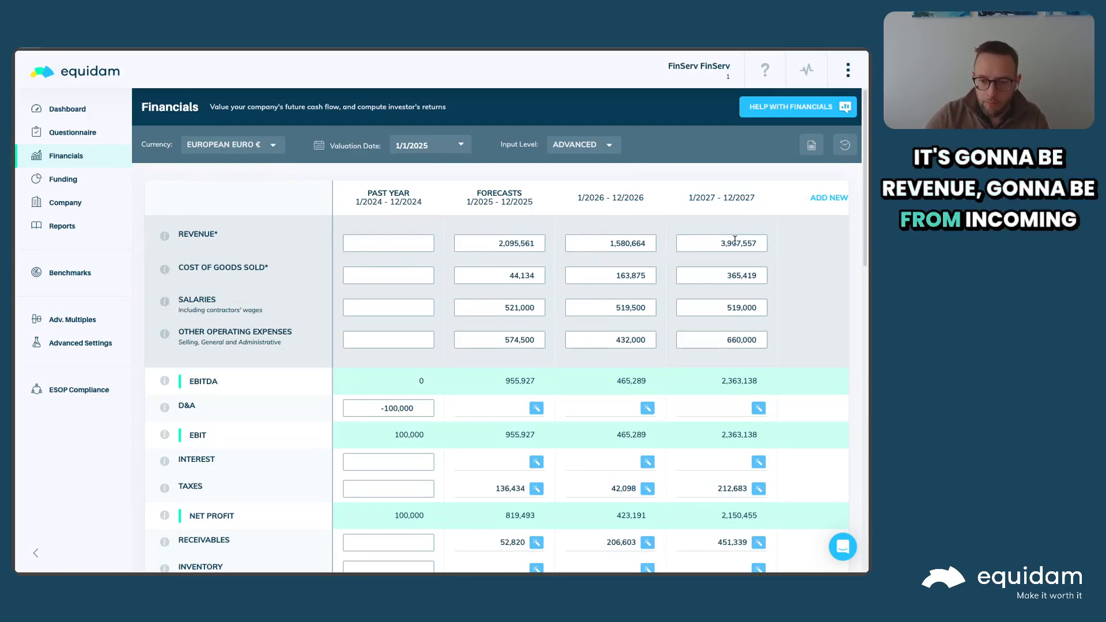
{"action": "key", "text": "ctrl+a"}
{"action": "type", "text": "1000"}
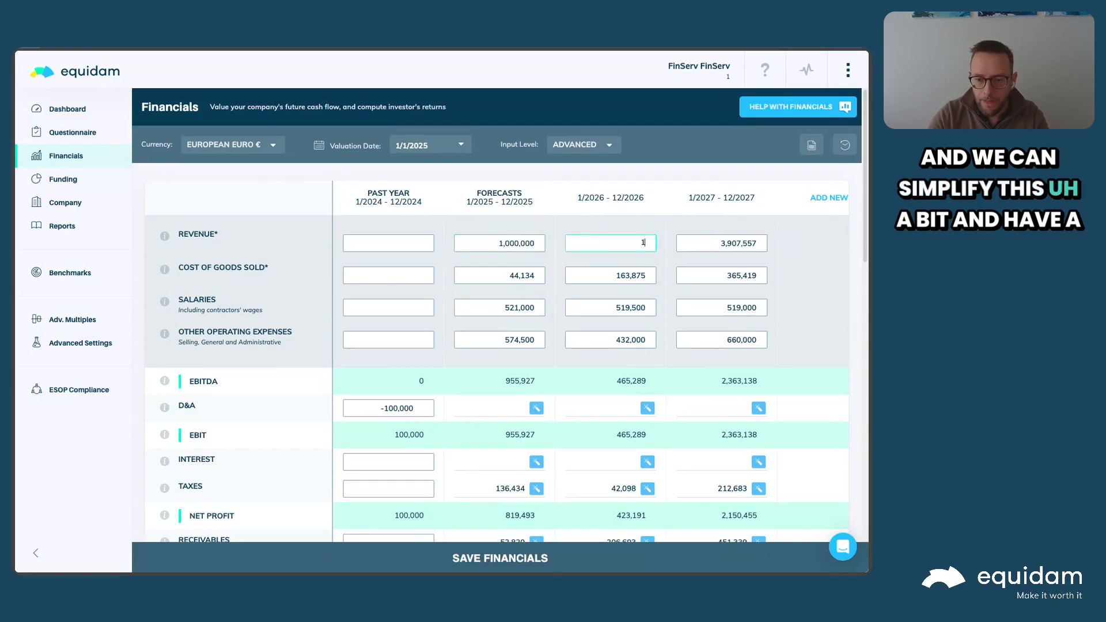
{"action": "key", "text": "Tab"}
{"action": "type", "text": "13000"}
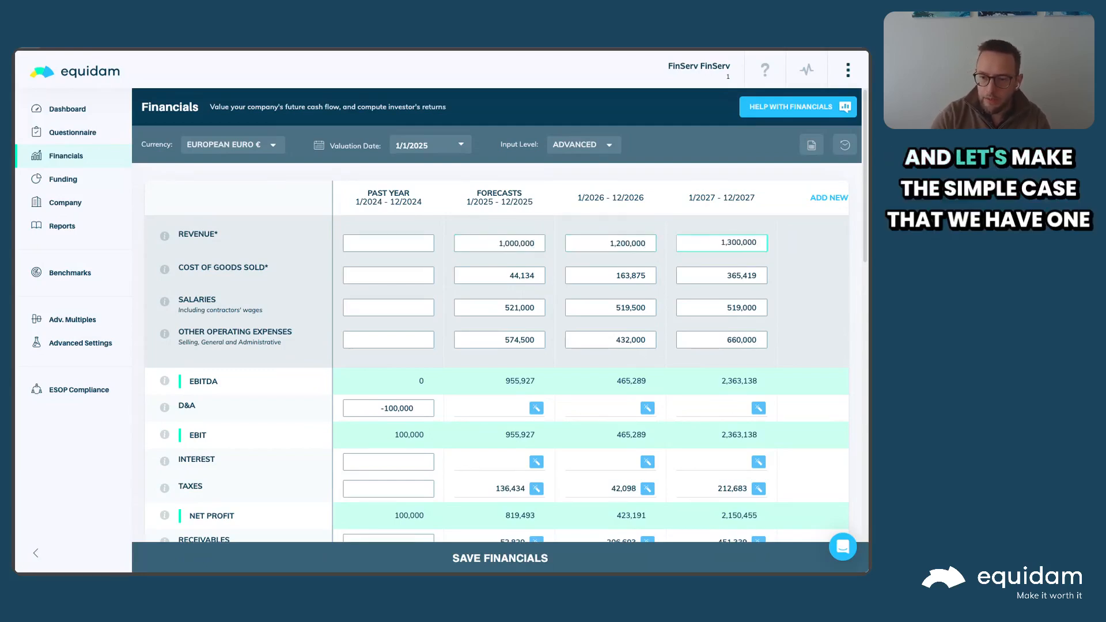
{"action": "left_click", "coordinate": [800, 237]}
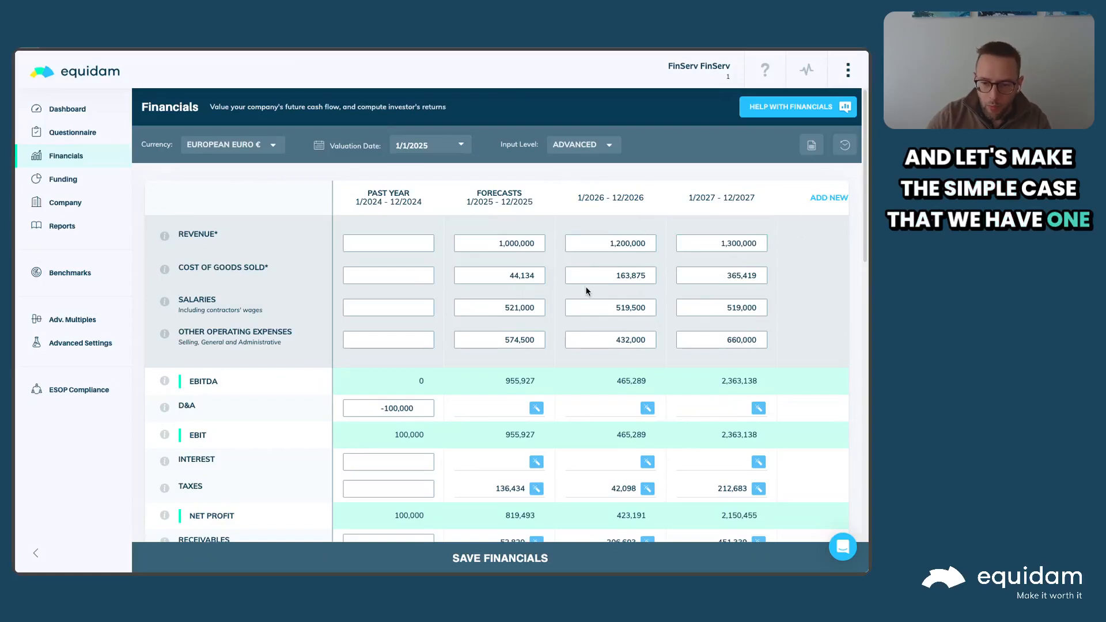
- Enter capital expenditures of 10,000,000 for the past year and 0 for 2025
{"action": "scroll", "coordinate": [272, 315], "scroll_direction": "down", "scroll_amount": 3}
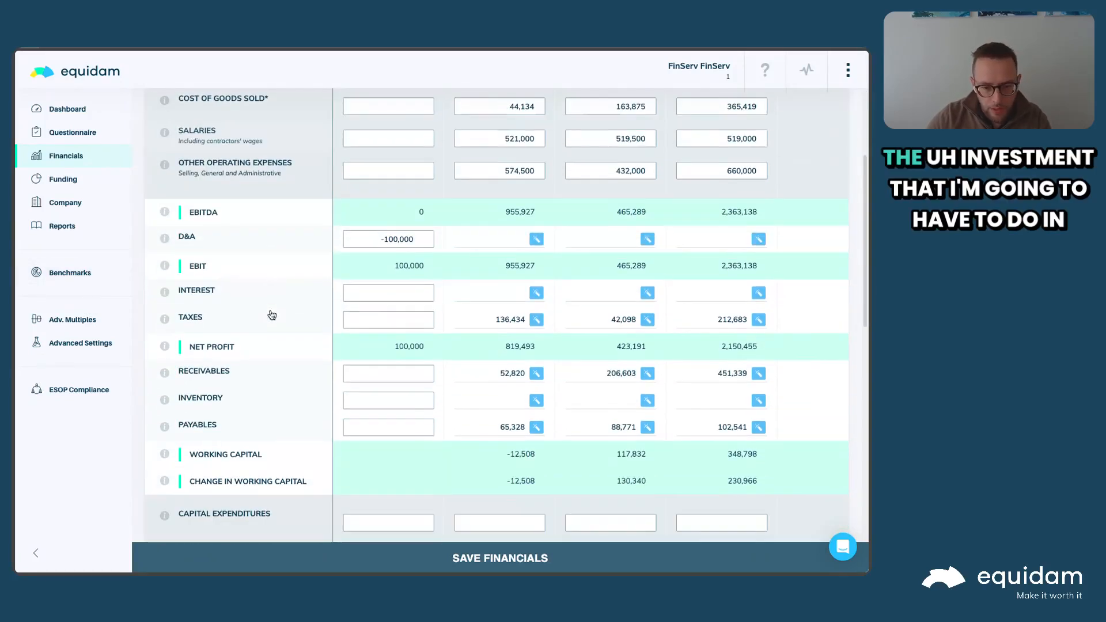
{"action": "scroll", "coordinate": [272, 315], "scroll_direction": "down", "scroll_amount": 3}
{"action": "left_click", "coordinate": [409, 316]}
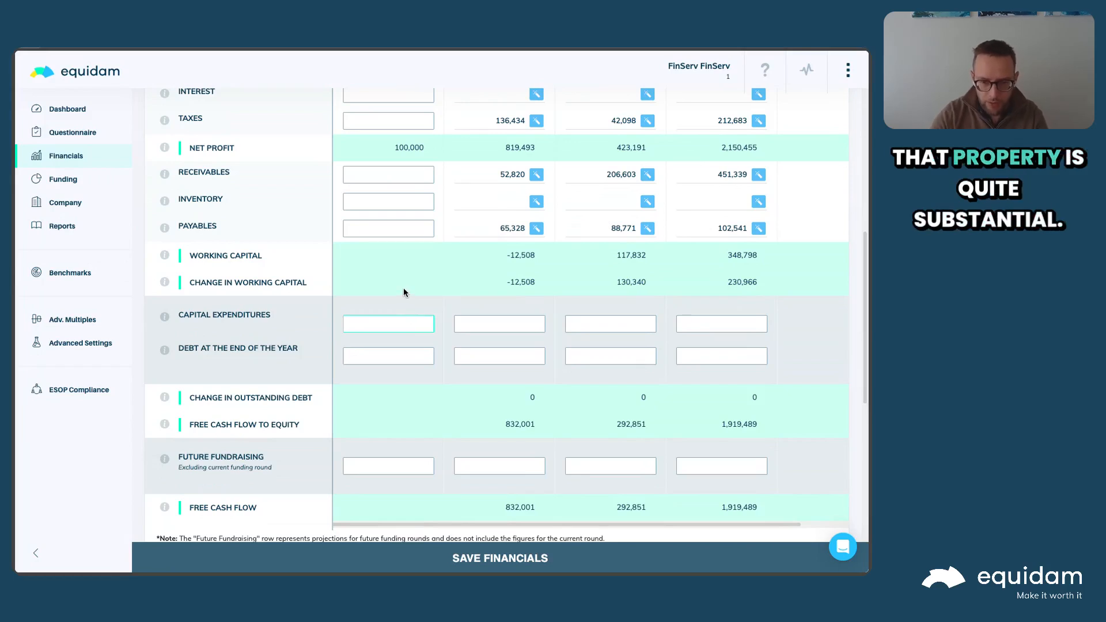
{"action": "scroll", "coordinate": [403, 292], "scroll_direction": "up", "scroll_amount": 6}
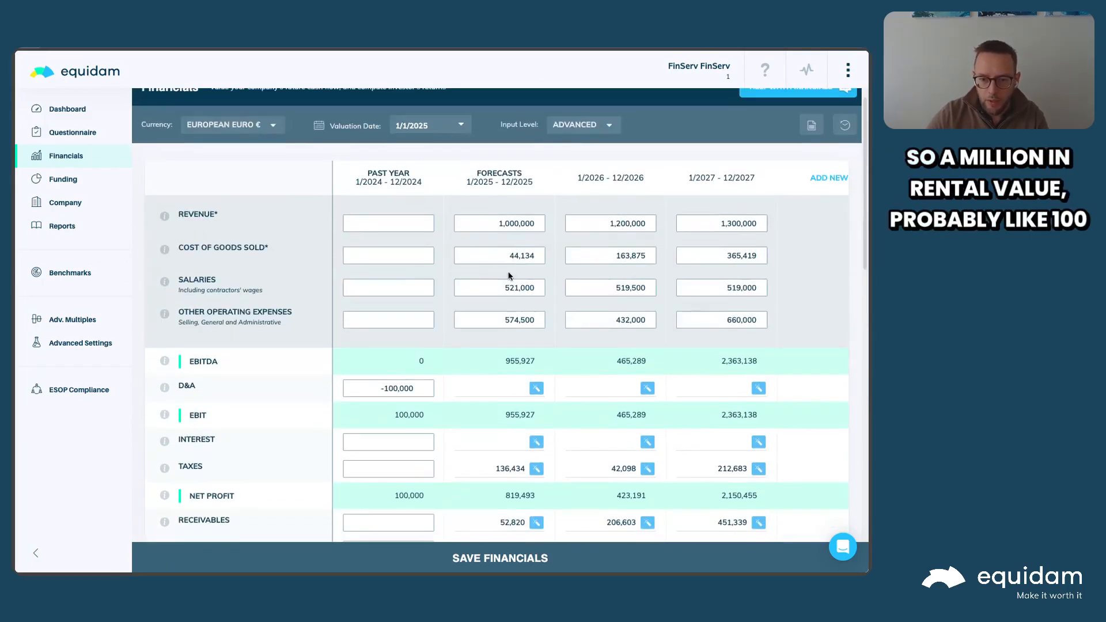
{"action": "scroll", "coordinate": [508, 276], "scroll_direction": "down", "scroll_amount": 6}
{"action": "type", "text": "10,000,000"}
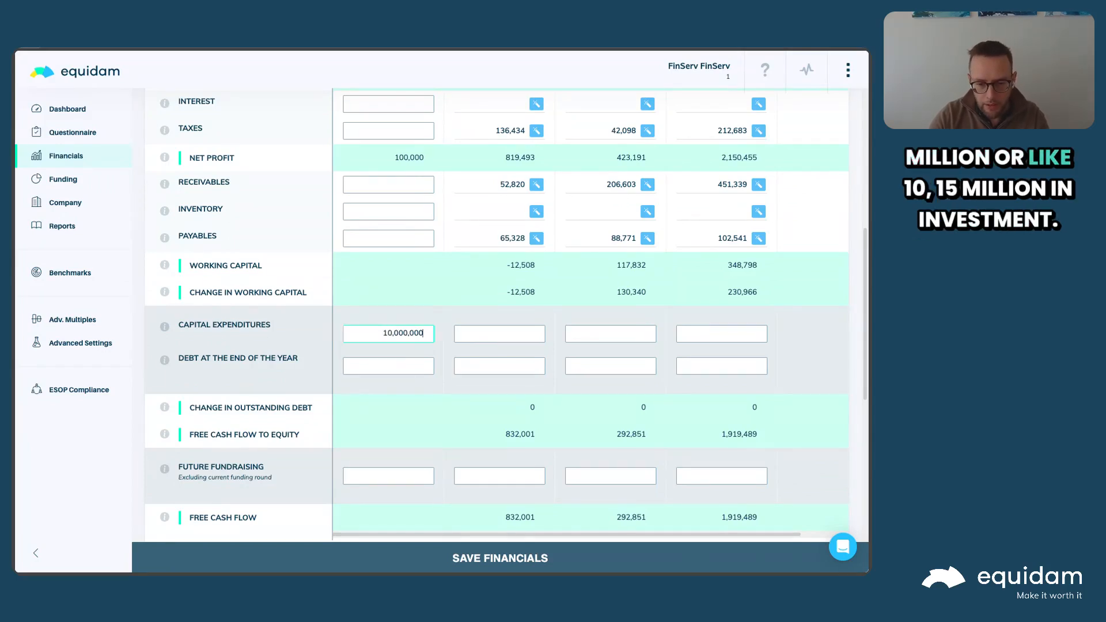
{"action": "left_click", "coordinate": [443, 334]}
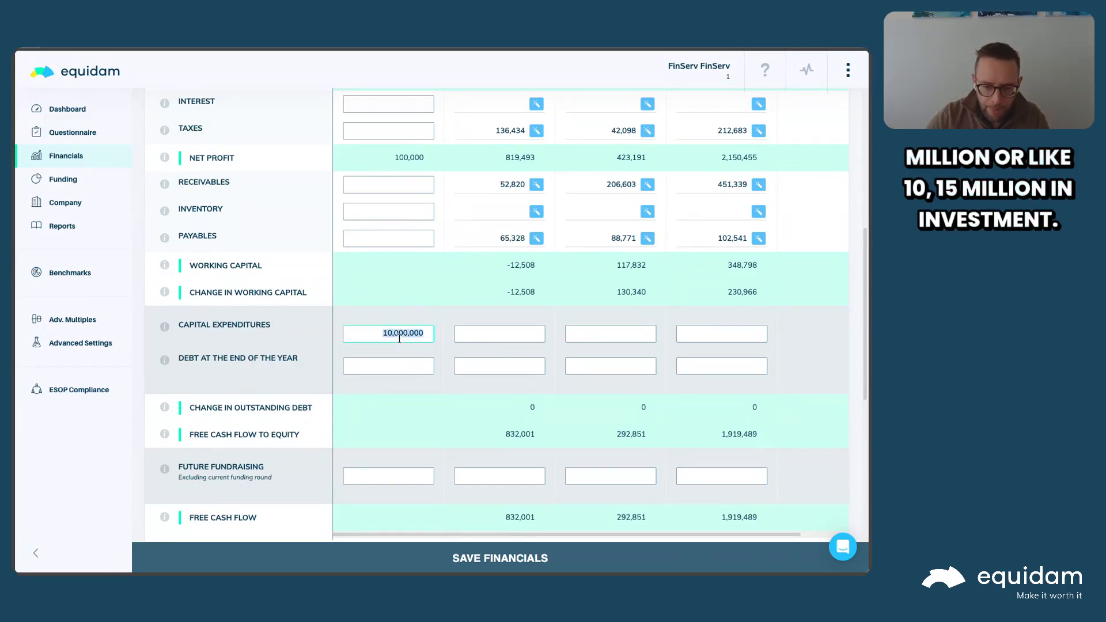
{"action": "left_click", "coordinate": [474, 339]}
{"action": "type", "text": "10,000,000"}
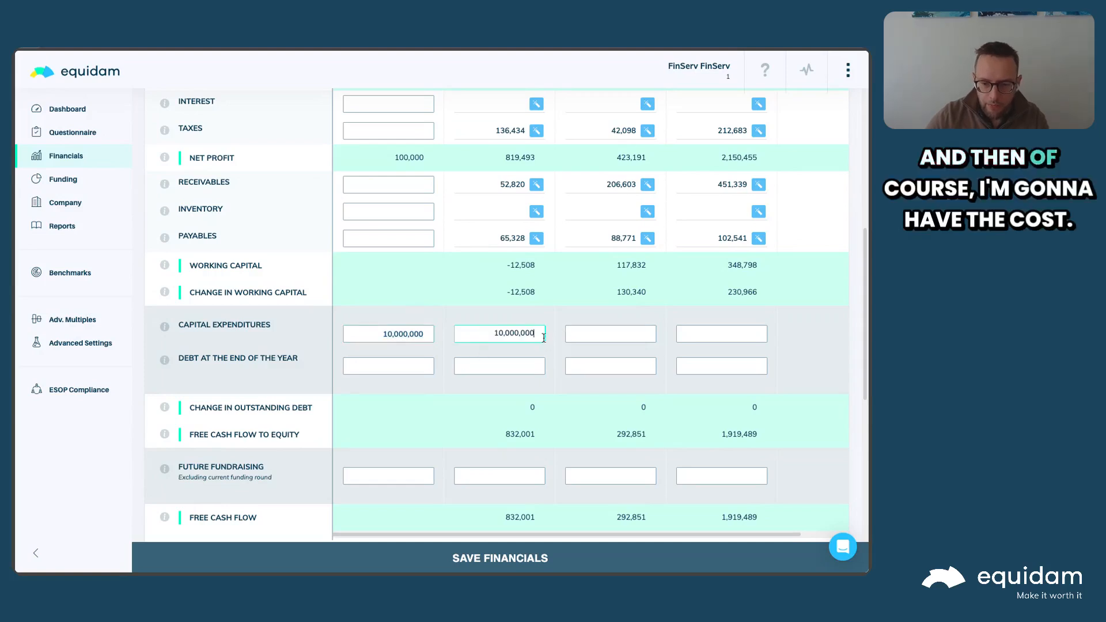
{"action": "key", "text": "ctrl+a"}
{"action": "type", "text": "0"}
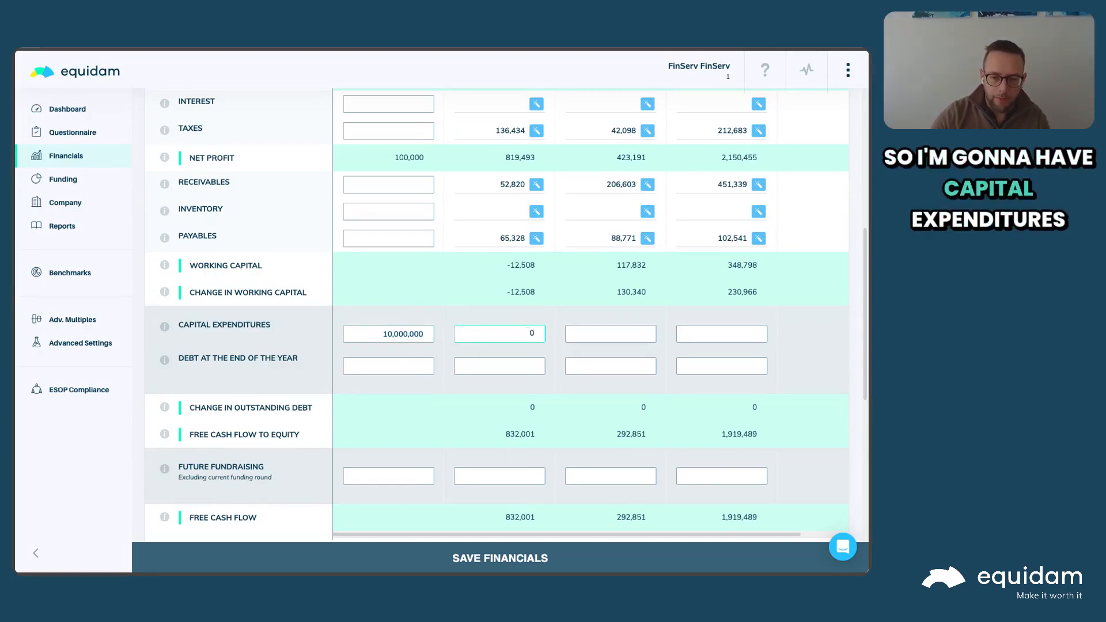
- Enter year-end debt of 10,000,000 for 2024, 9,500,000 for 2025 and 9,000,000 for both 2026 and 2027, and save the financials
{"action": "left_click", "coordinate": [386, 371]}
{"action": "type", "text": "100000"}
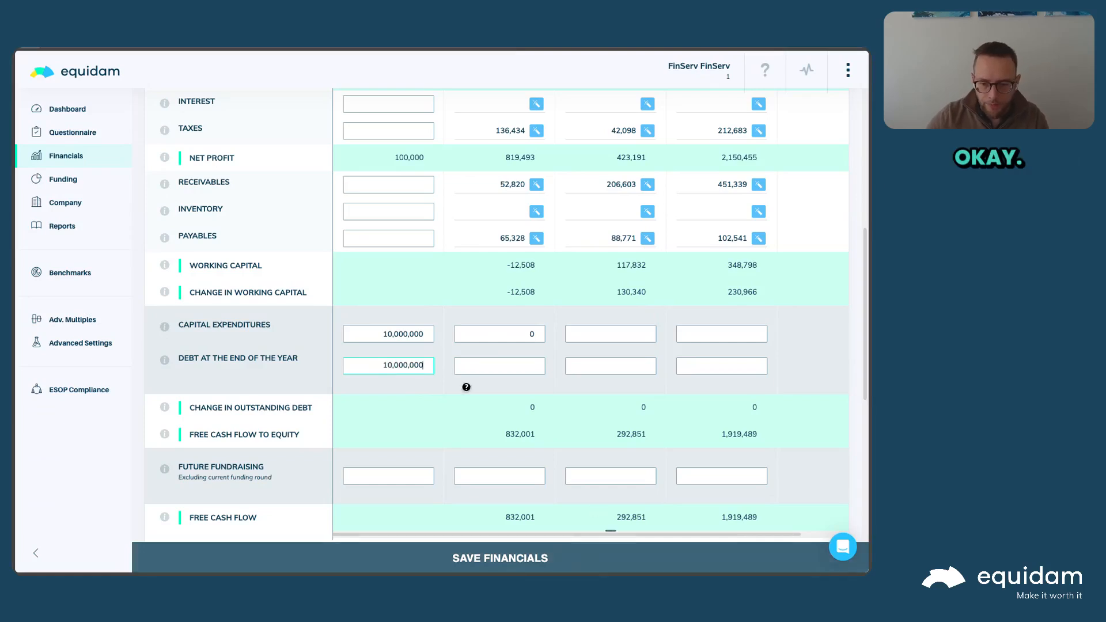
{"action": "left_click", "coordinate": [458, 367]}
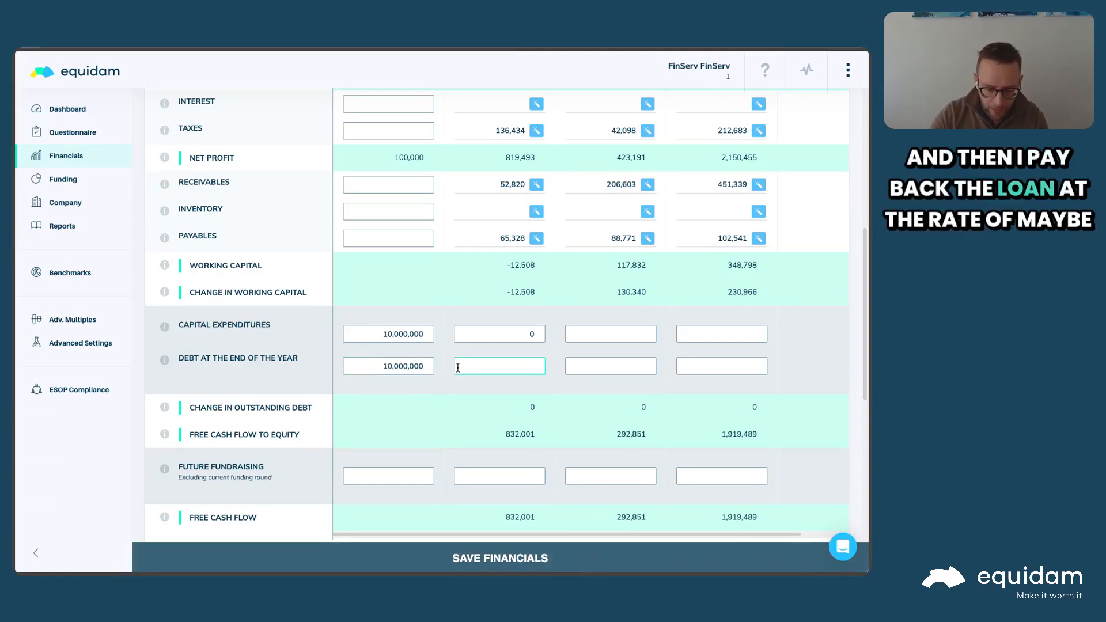
{"action": "type", "text": "9,500,0"}
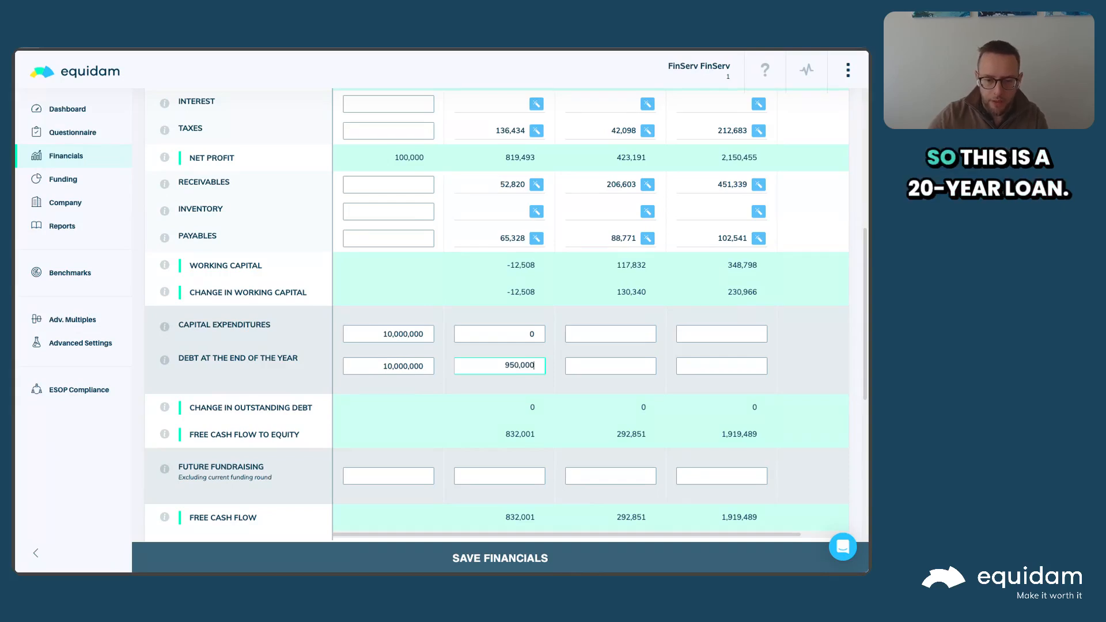
{"action": "type", "text": "0"}
{"action": "key", "text": "Tab"}
{"action": "type", "text": "9000000"}
{"action": "key", "text": "Tab"}
{"action": "type", "text": "90000"}
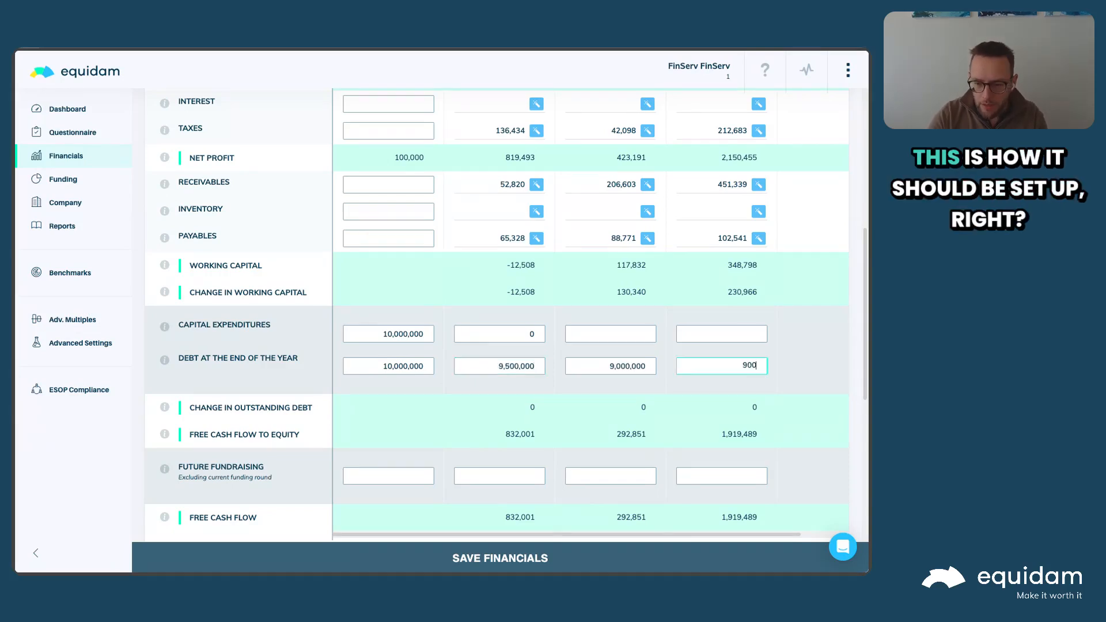
{"action": "left_click", "coordinate": [557, 558]}
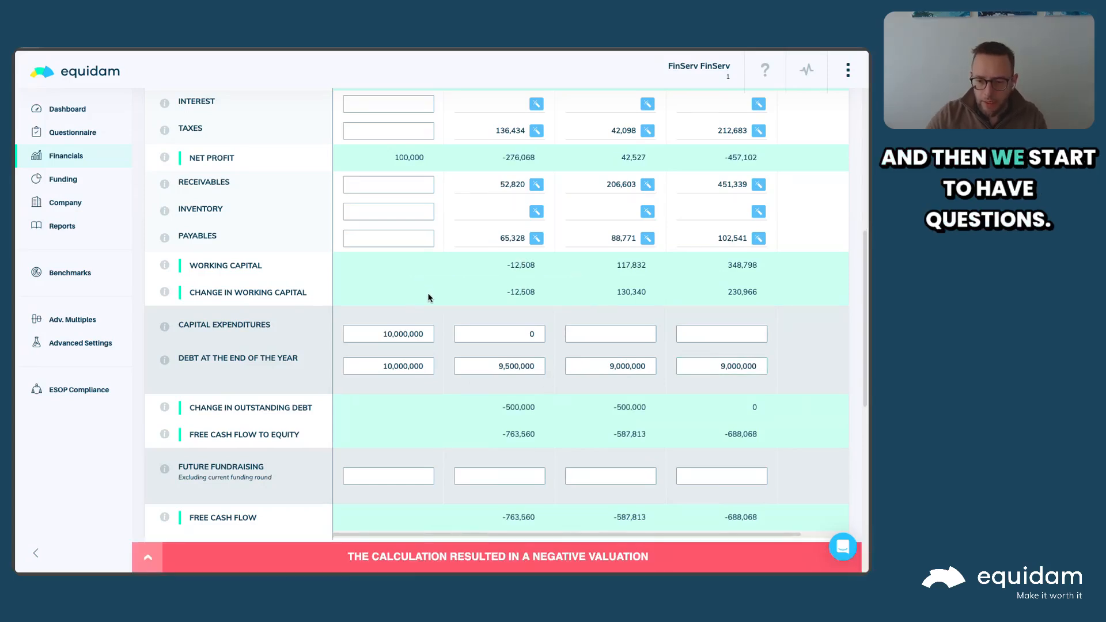
- Switch the financials' input level to Basic and save them
{"action": "scroll", "coordinate": [457, 281], "scroll_direction": "up", "scroll_amount": 6}
{"action": "left_click", "coordinate": [586, 151]}
{"action": "left_click", "coordinate": [563, 117]}
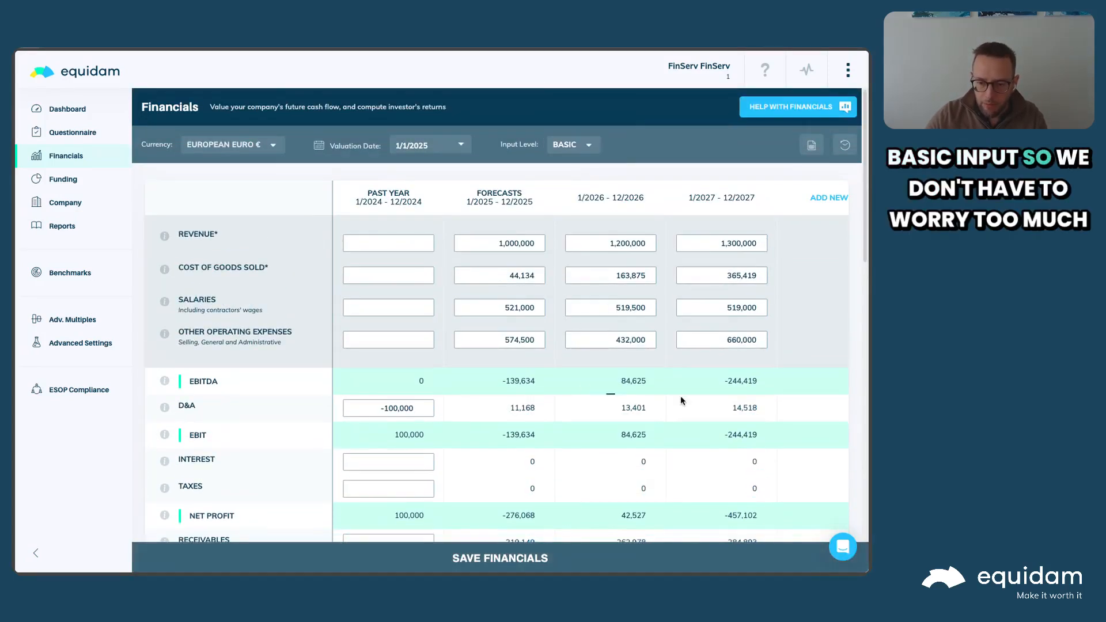
{"action": "left_click", "coordinate": [511, 559]}
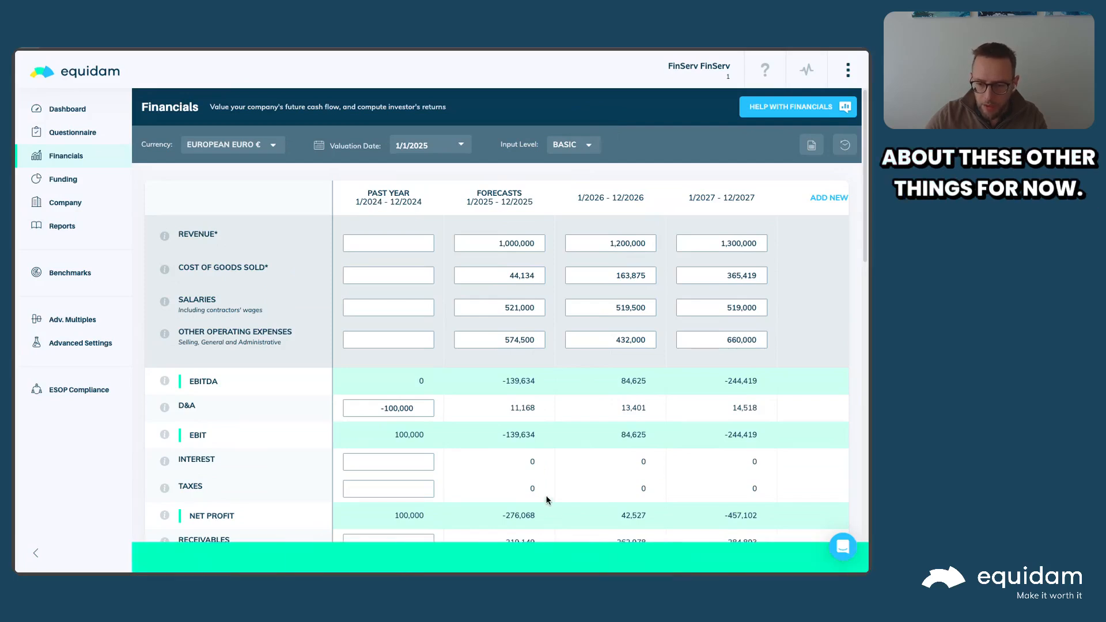
- Review the free cash flow rows and set salaries and other operating expenses to 0 for 2025 through 2027
{"action": "scroll", "coordinate": [544, 497], "scroll_direction": "down", "scroll_amount": 2}
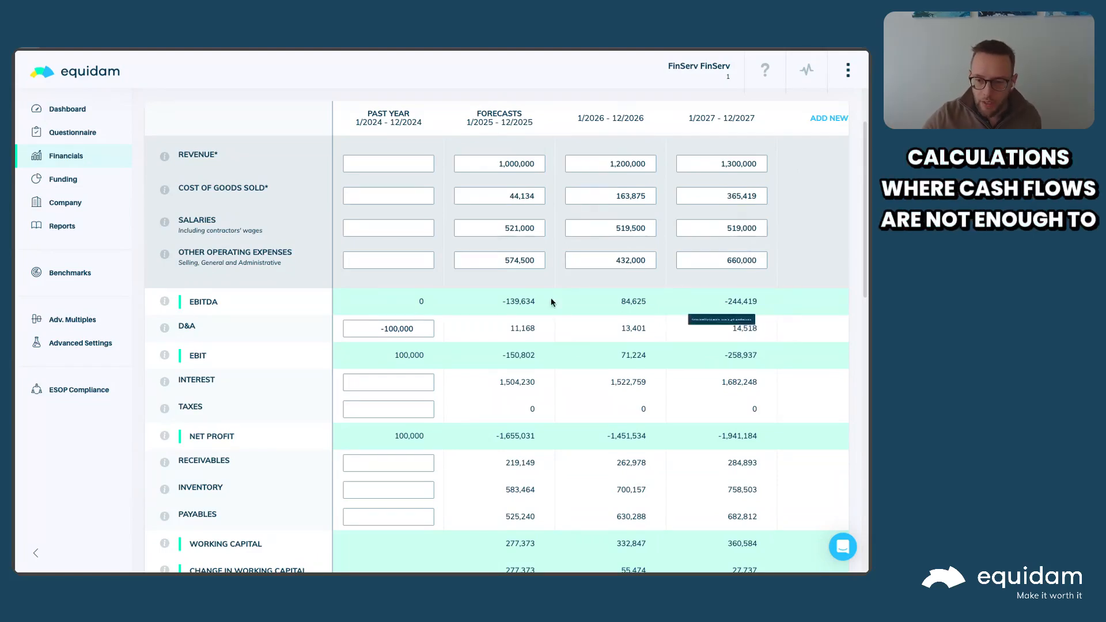
{"action": "scroll", "coordinate": [754, 495], "scroll_direction": "down", "scroll_amount": 3}
{"action": "scroll", "coordinate": [775, 498], "scroll_direction": "down", "scroll_amount": 2}
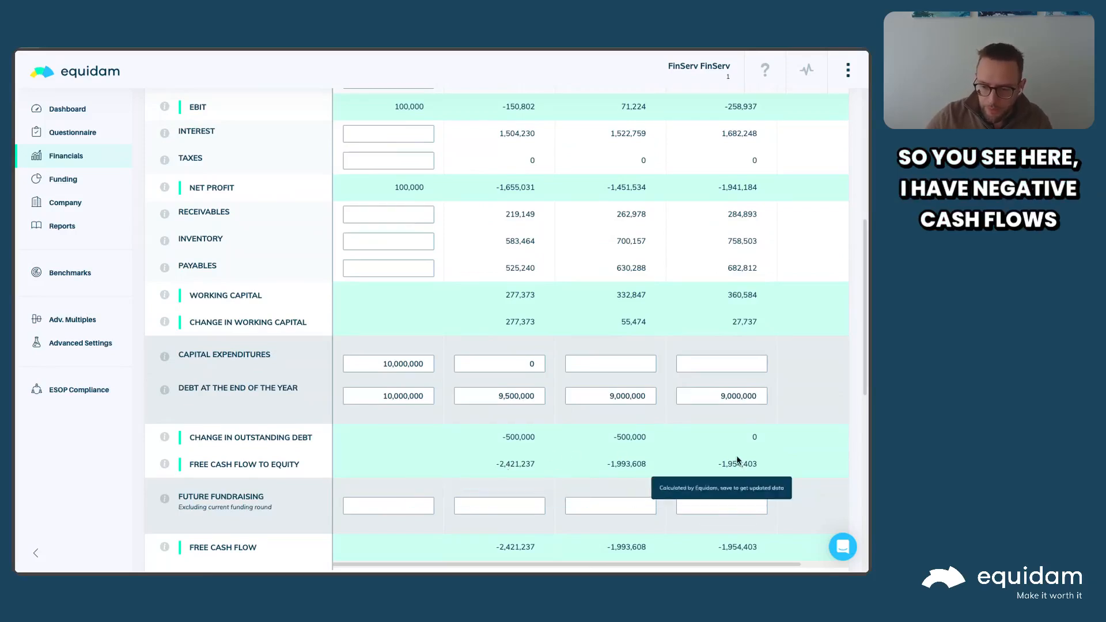
{"action": "scroll", "coordinate": [642, 326], "scroll_direction": "up", "scroll_amount": 6}
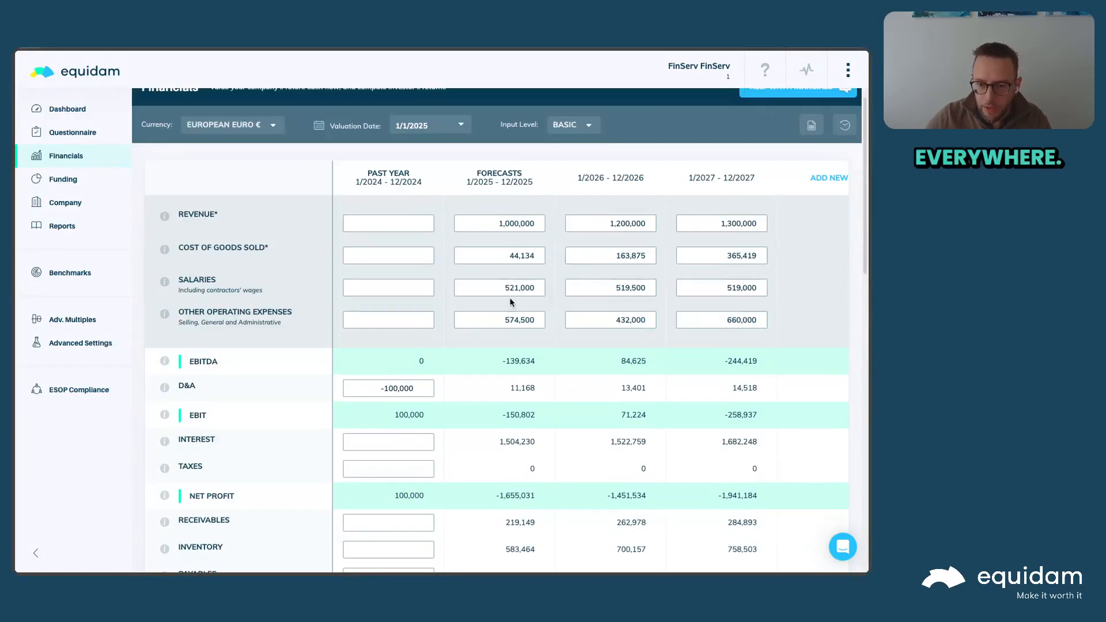
{"action": "left_click", "coordinate": [516, 318]}
{"action": "key", "text": "ctrl+a"}
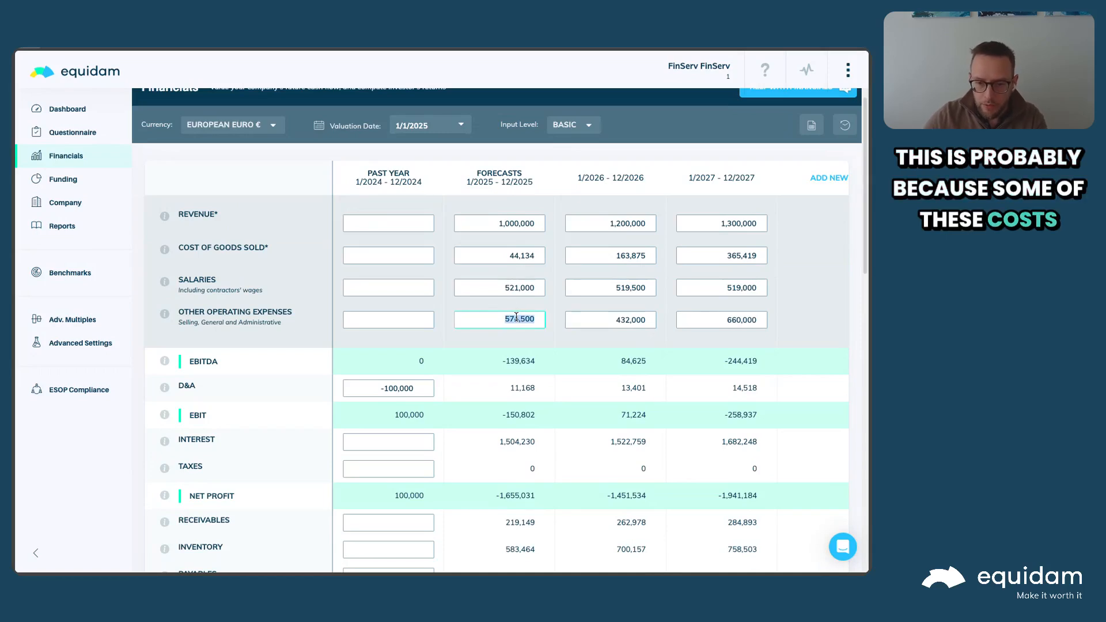
{"action": "type", "text": "0"}
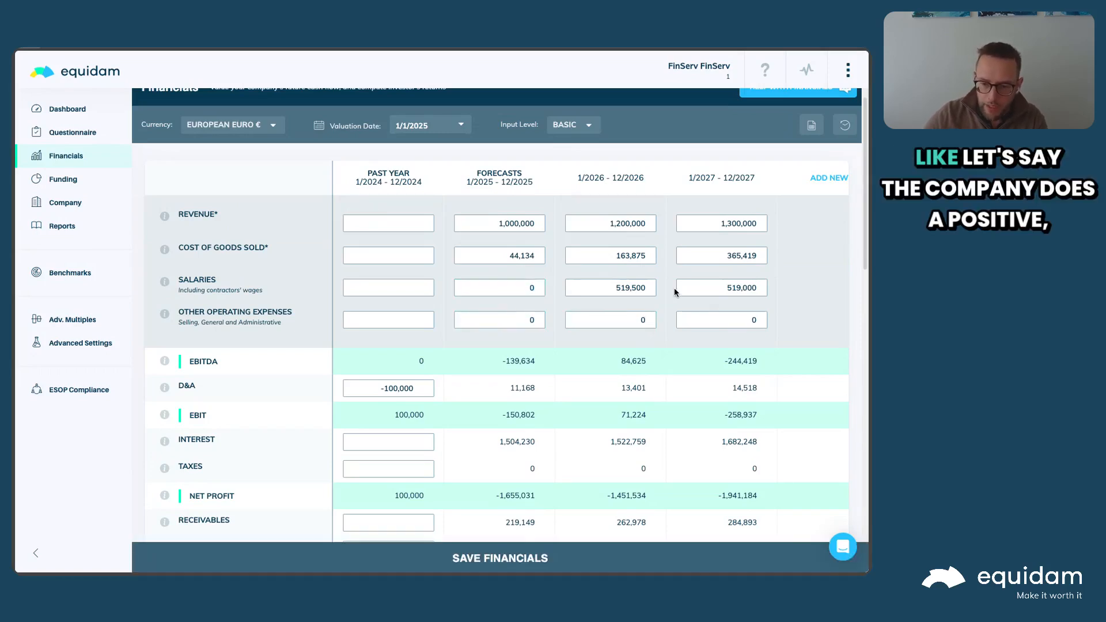
{"action": "left_click", "coordinate": [728, 286]}
{"action": "type", "text": "0"}
- Set the cost of goods sold to 500,000 for each forecast year from 2025 to 2027
{"action": "left_click", "coordinate": [520, 254]}
{"action": "type", "text": "5000000"}
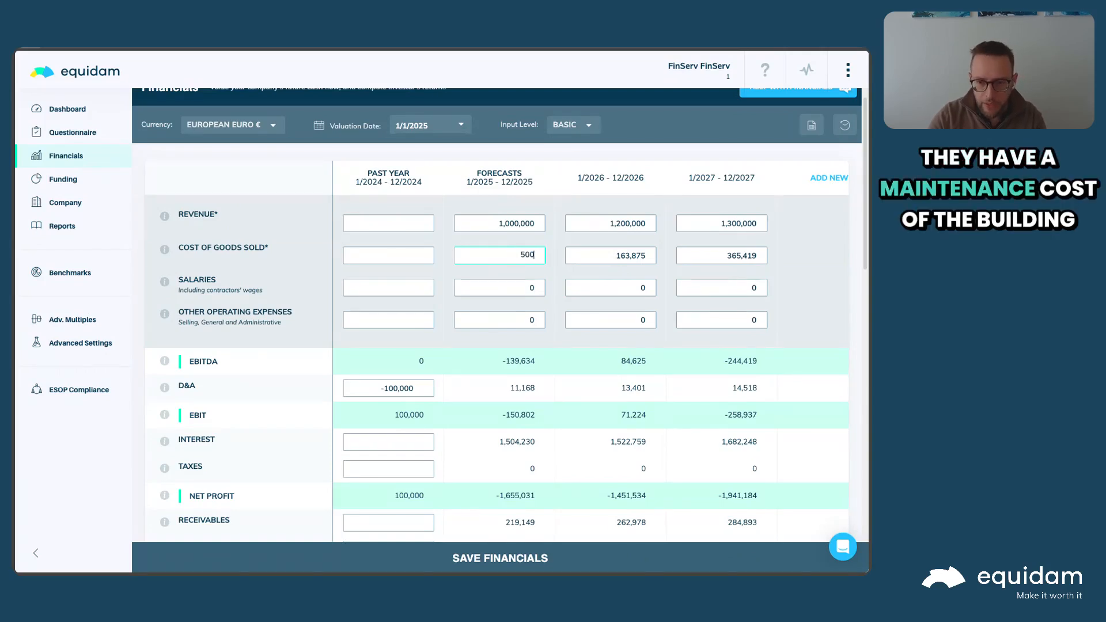
{"action": "key", "text": "BackSpace"}
{"action": "key", "text": "ctrl+a"}
{"action": "key", "text": "ctrl+c"}
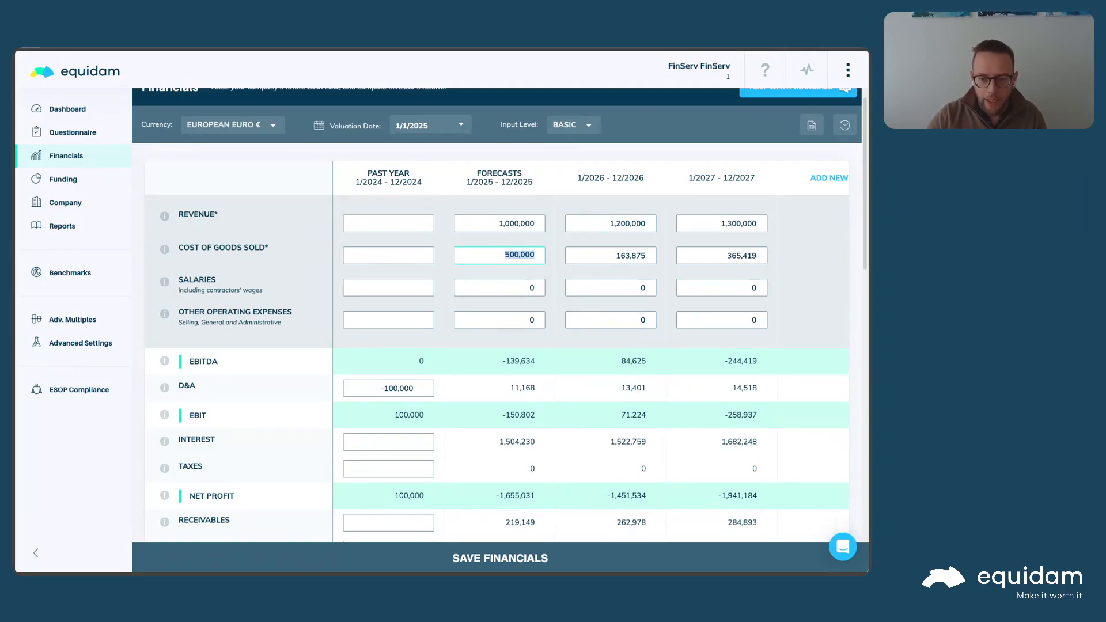
{"action": "key", "text": "Tab"}
{"action": "key", "text": "ctrl+v"}
{"action": "key", "text": "Tab"}
{"action": "key", "text": "ctrl+v"}
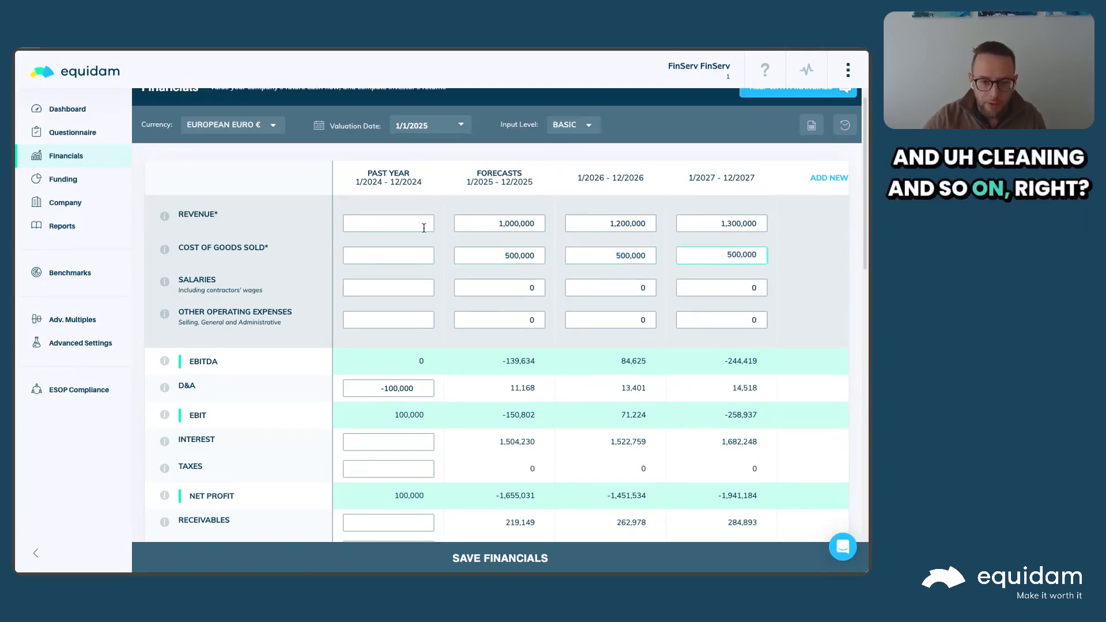
- Set salaries to 100,000 for each forecast year from 2025 to 2027
{"action": "left_click", "coordinate": [476, 287]}
{"action": "type", "text": "100000"}
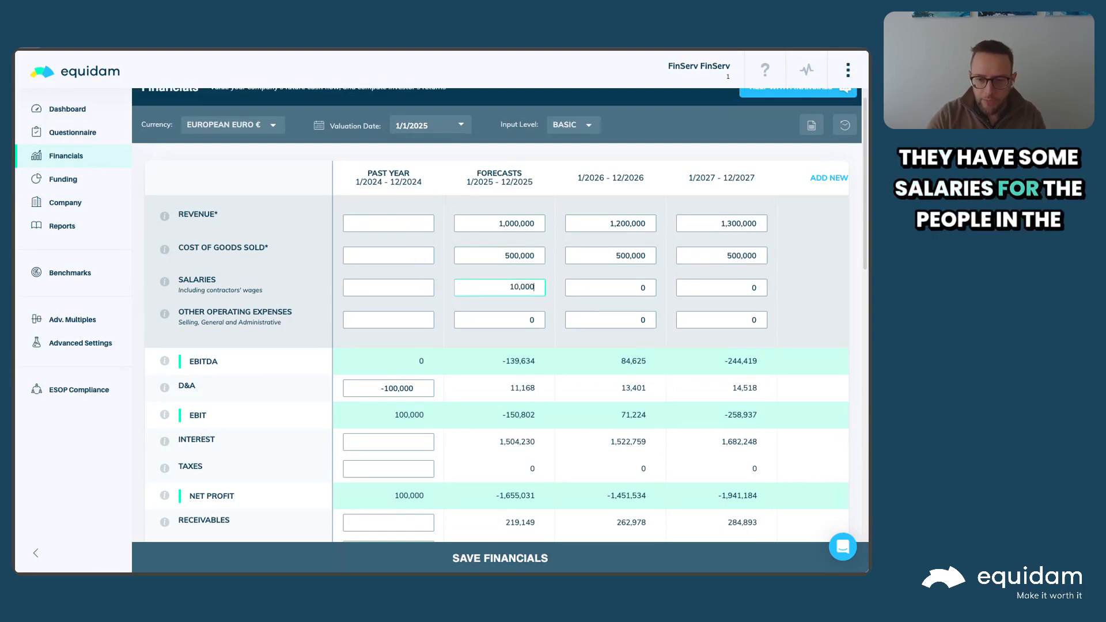
{"action": "key", "text": "ctrl+c"}
{"action": "key", "text": "Tab"}
{"action": "key", "text": "ctrl+v"}
{"action": "key", "text": "Tab"}
{"action": "key", "text": "ctrl+v"}
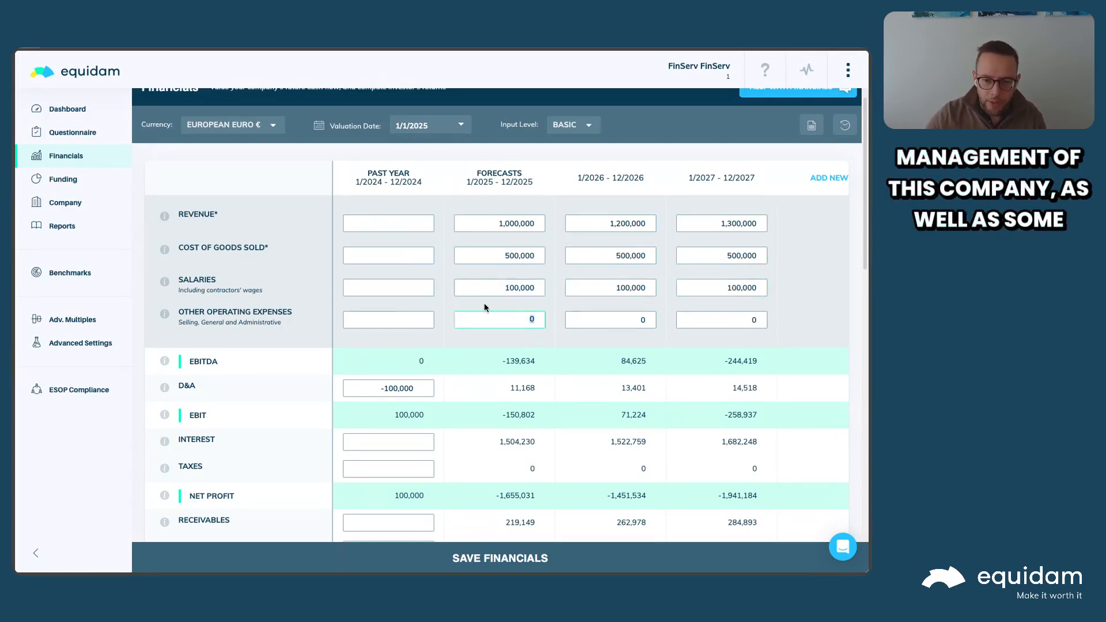
- Set other operating expenses to 50,000 for each forecast year from 2025 to 2027 and save the financials
{"action": "type", "text": "500,000"}
{"action": "key", "text": "BackSpace"}
{"action": "key", "text": "ctrl+a"}
{"action": "key", "text": "ctrl+v"}
{"action": "key", "text": "Tab"}
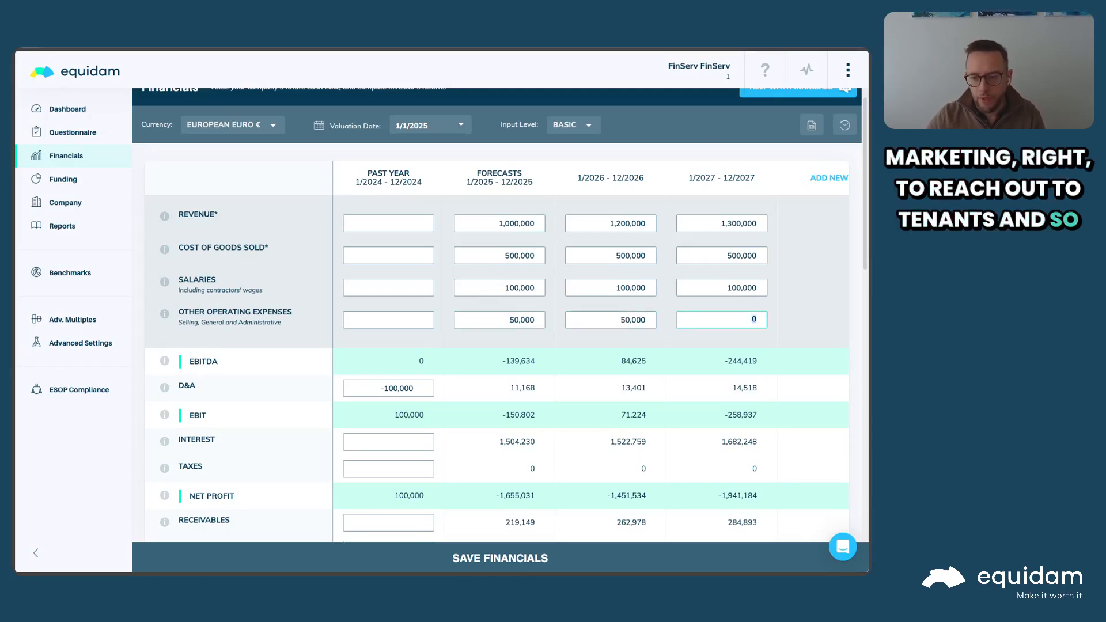
{"action": "key", "text": "ctrl+v"}
{"action": "left_click", "coordinate": [579, 562]}
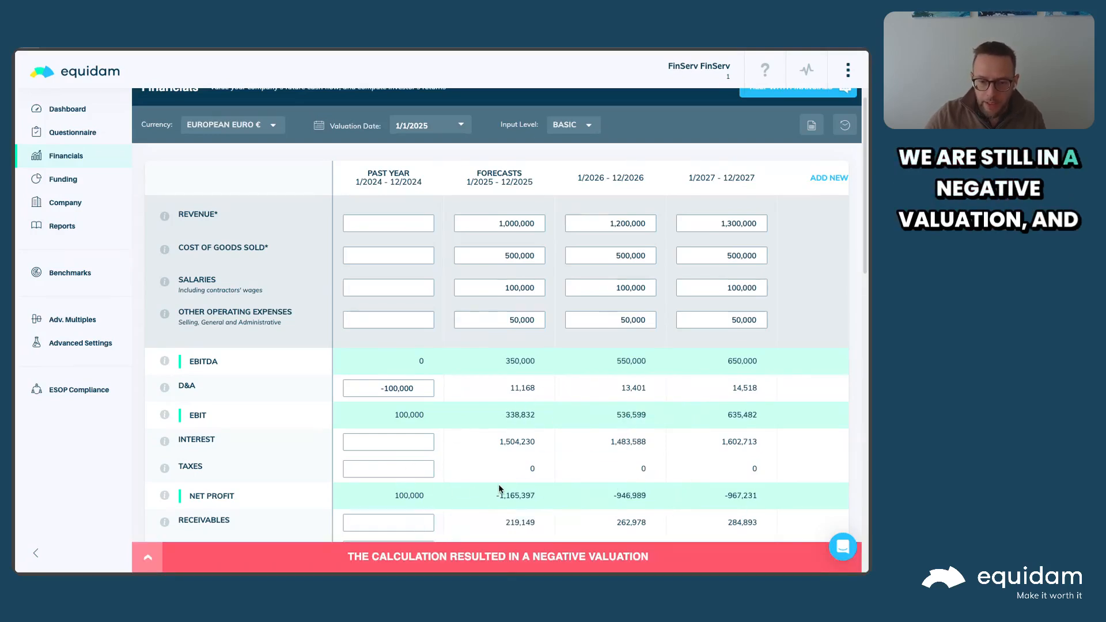
- Set the past year's D&A to 0 and save the financials
{"action": "left_click", "coordinate": [406, 389]}
{"action": "triple_click", "coordinate": [406, 391]}
{"action": "type", "text": "0"}
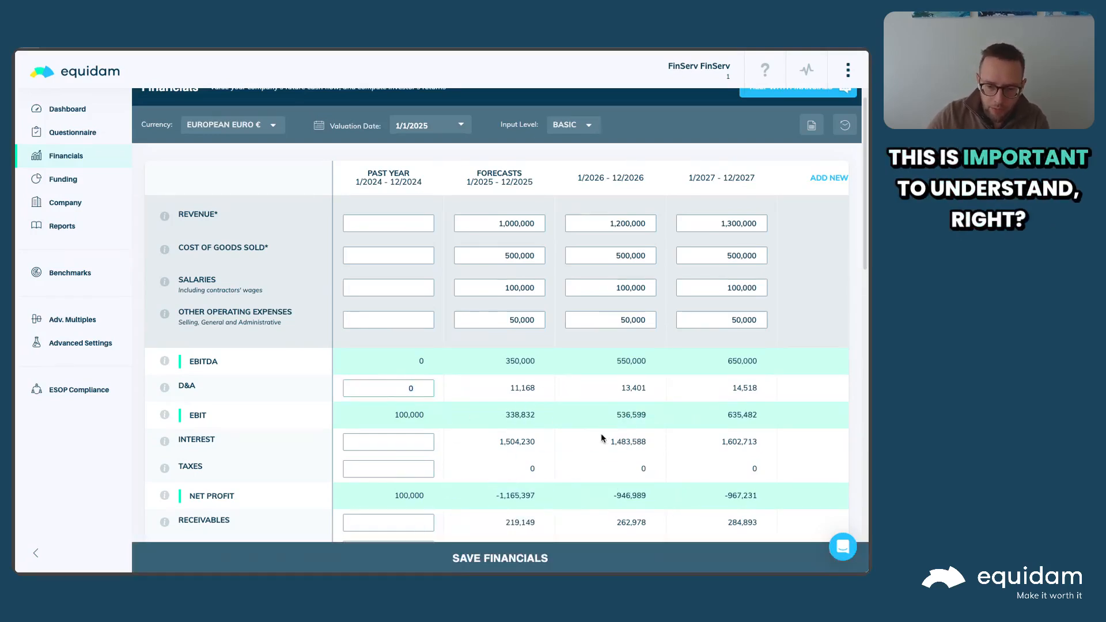
{"action": "left_click", "coordinate": [604, 434]}
{"action": "scroll", "coordinate": [572, 468], "scroll_direction": "down", "scroll_amount": 2}
{"action": "scroll", "coordinate": [571, 467], "scroll_direction": "down", "scroll_amount": 1}
{"action": "left_click", "coordinate": [464, 557]}
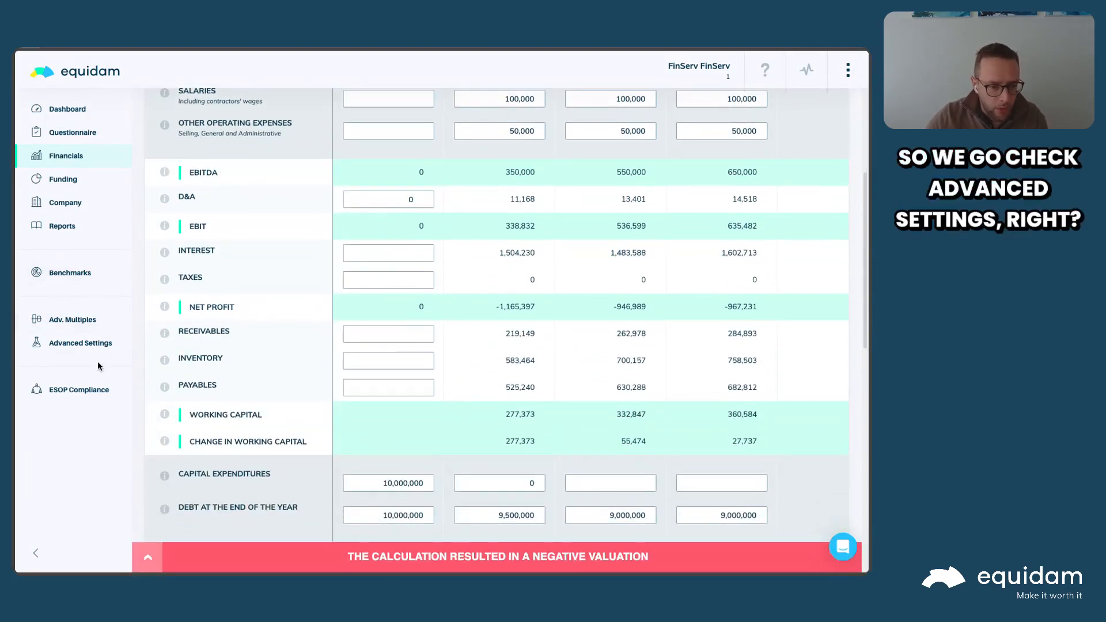
- Open the Advanced Settings to examine the valuation result of each method
{"action": "left_click", "coordinate": [84, 344]}
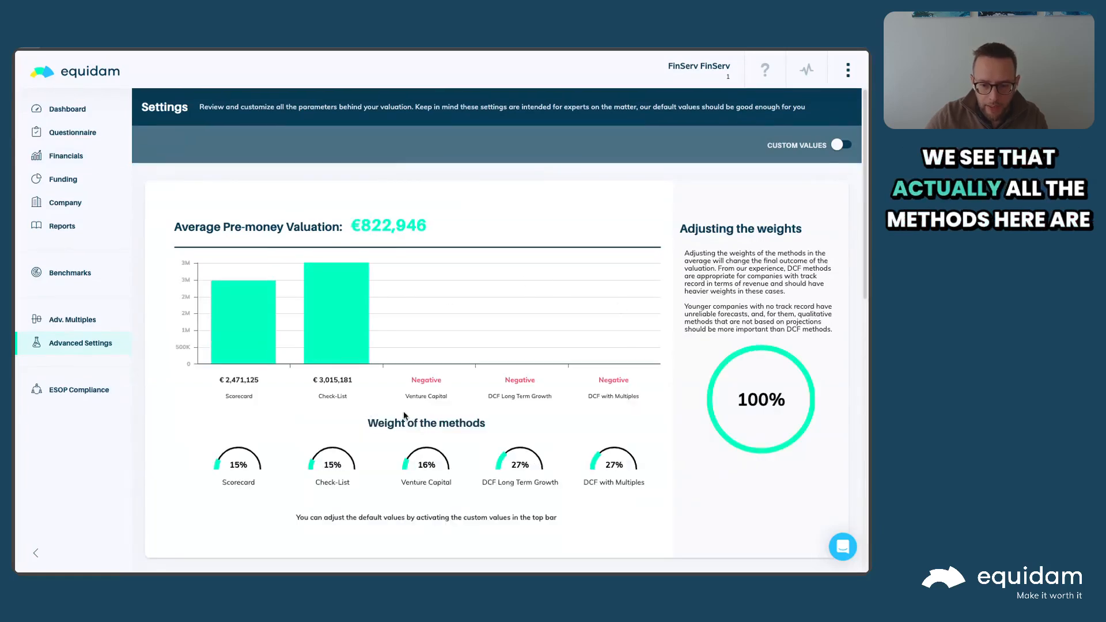
- Return to the Financials, set the 2027 debt at the end of the year to 8,500,000 and save the financials
{"action": "scroll", "coordinate": [483, 351], "scroll_direction": "down", "scroll_amount": 1}
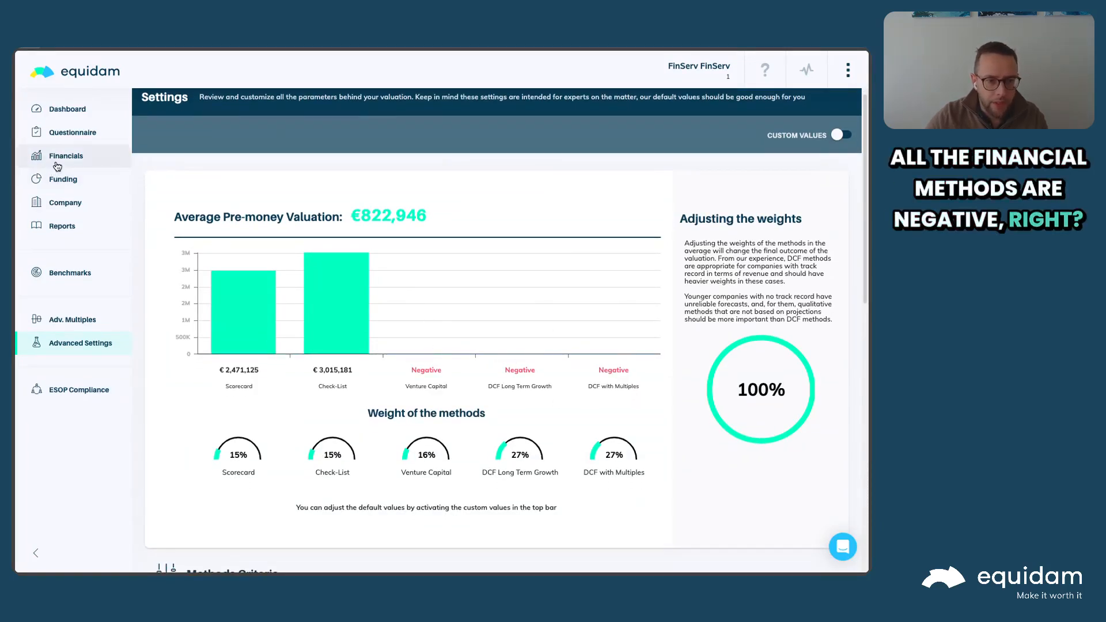
{"action": "left_click", "coordinate": [80, 156]}
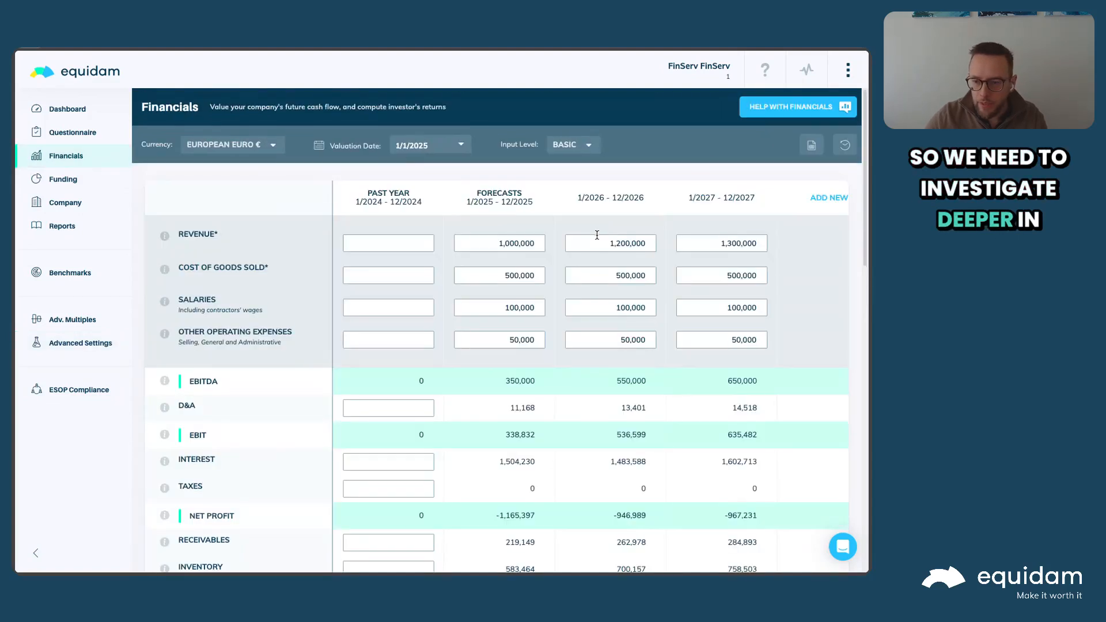
{"action": "scroll", "coordinate": [769, 394], "scroll_direction": "down", "scroll_amount": 5}
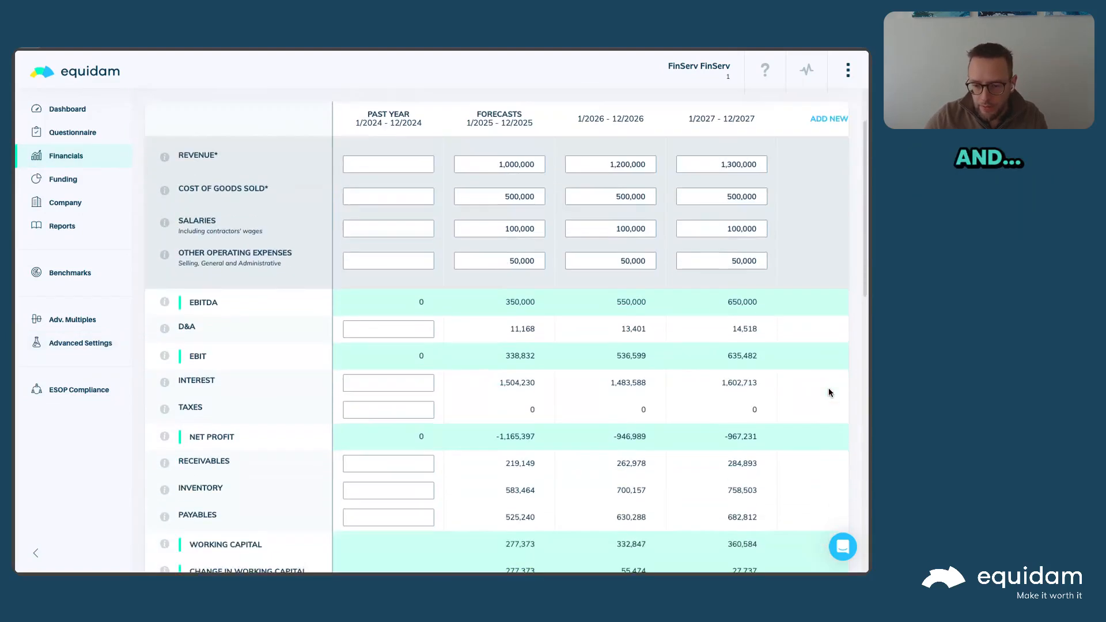
{"action": "scroll", "coordinate": [823, 395], "scroll_direction": "down", "scroll_amount": 1}
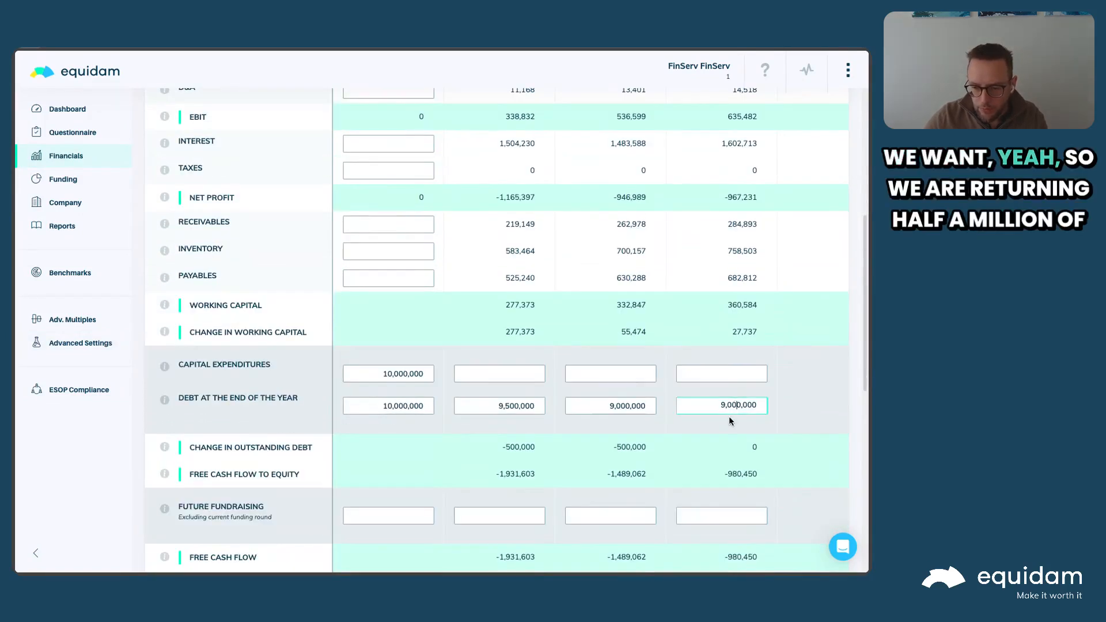
{"action": "key", "text": "ctrl+a"}
{"action": "type", "text": "0"}
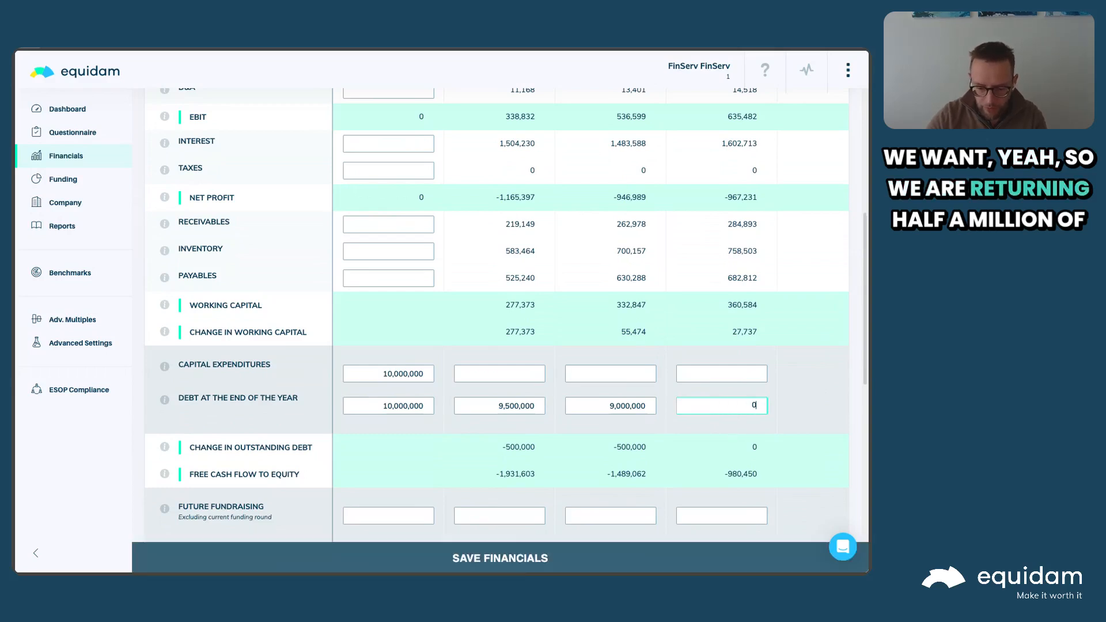
{"action": "type", "text": "5000000"}
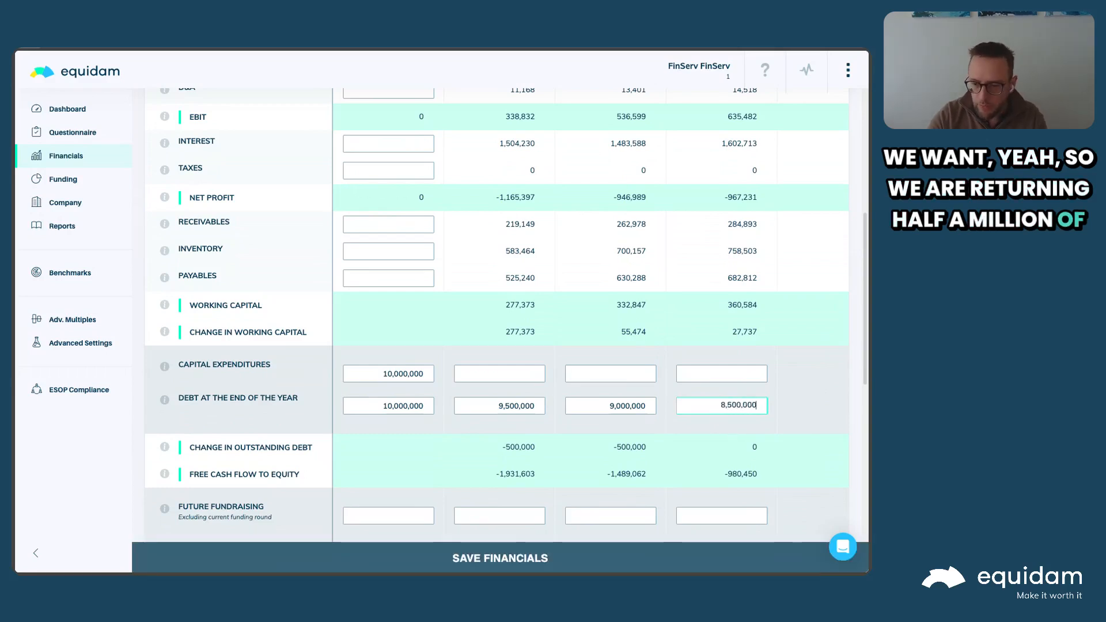
{"action": "left_click", "coordinate": [606, 430]}
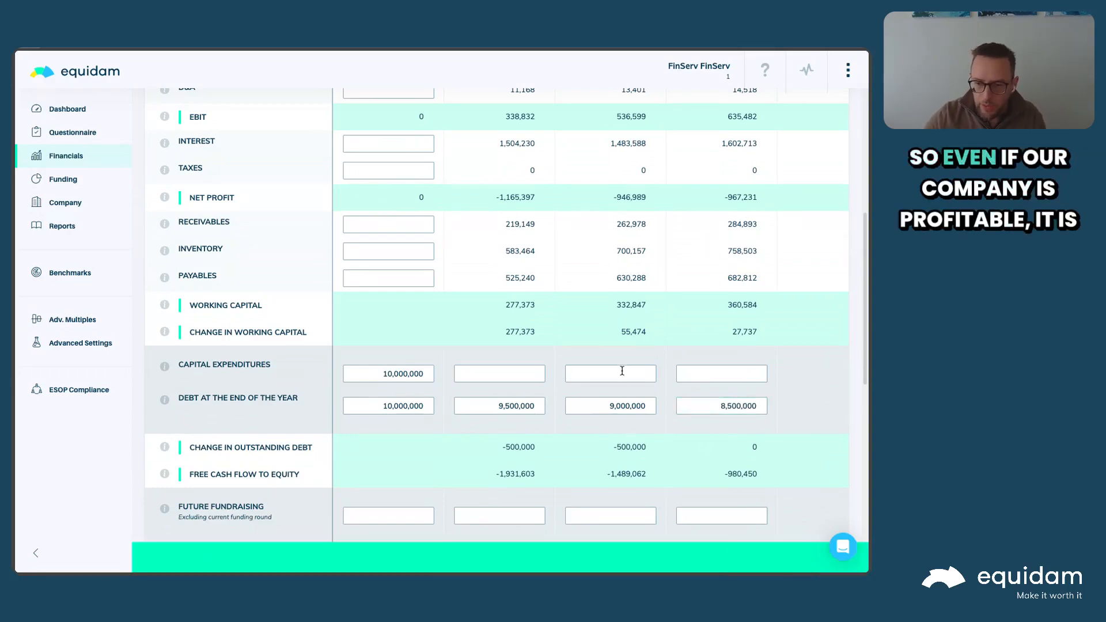
- Review the profit, interest and debt rows of the financials and switch the input level to Advanced
{"action": "scroll", "coordinate": [632, 341], "scroll_direction": "up", "scroll_amount": 3}
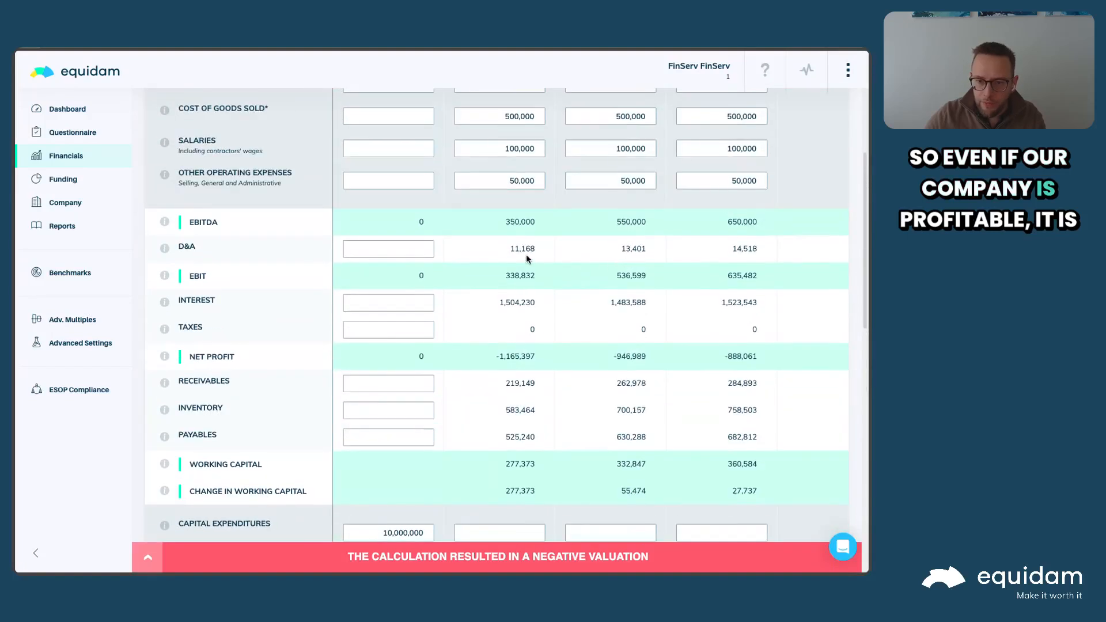
{"action": "scroll", "coordinate": [693, 438], "scroll_direction": "down", "scroll_amount": 3}
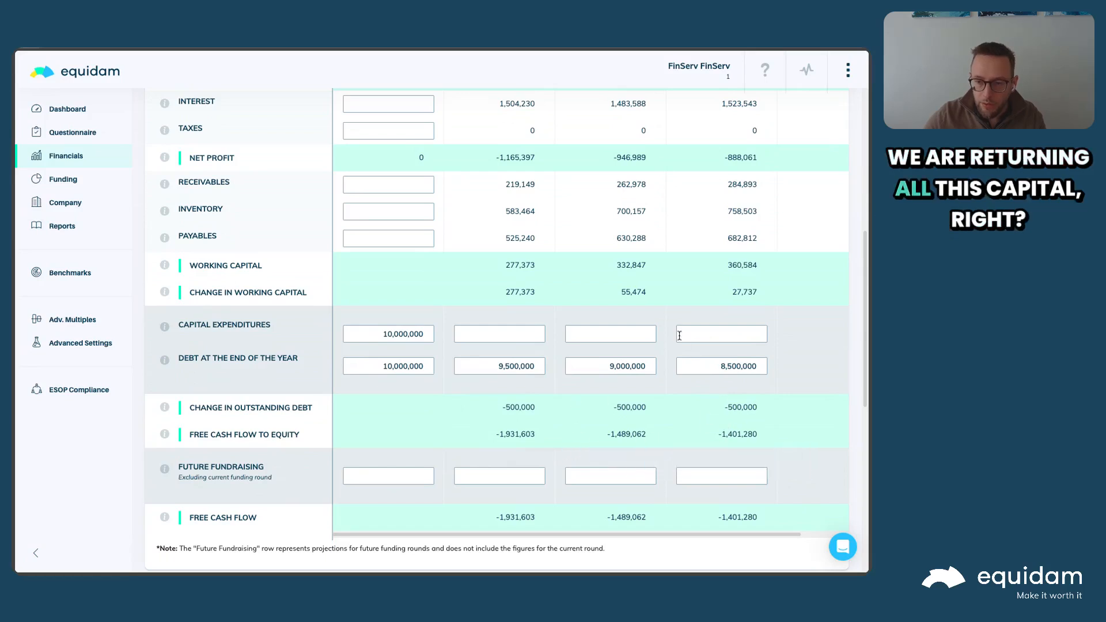
{"action": "scroll", "coordinate": [497, 254], "scroll_direction": "up", "scroll_amount": 1}
{"action": "scroll", "coordinate": [499, 256], "scroll_direction": "up", "scroll_amount": 1}
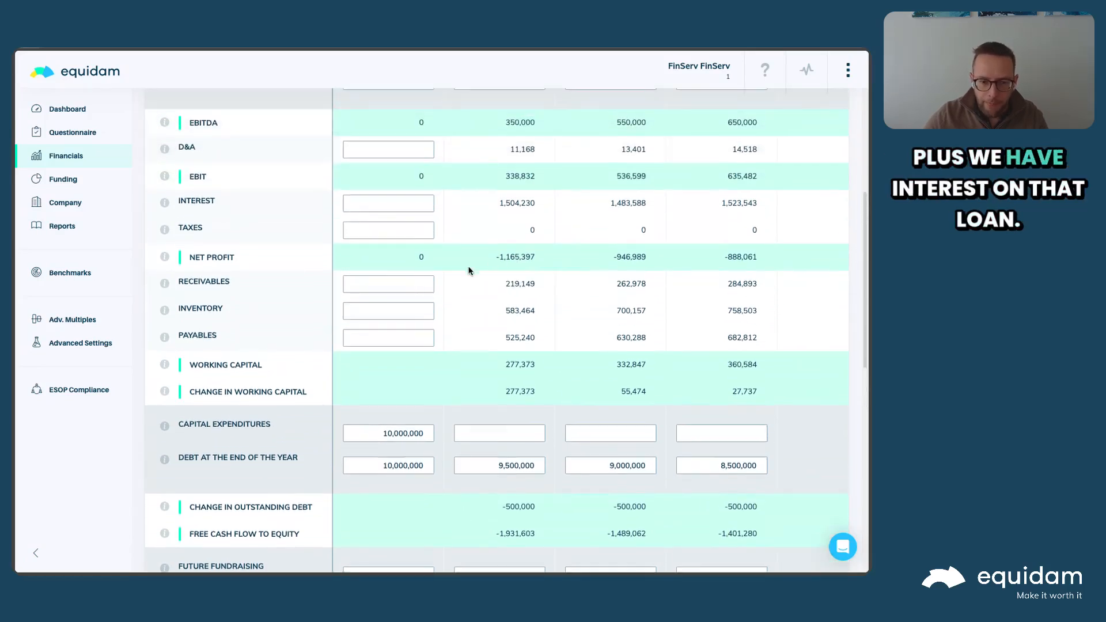
{"action": "scroll", "coordinate": [510, 274], "scroll_direction": "up", "scroll_amount": 1}
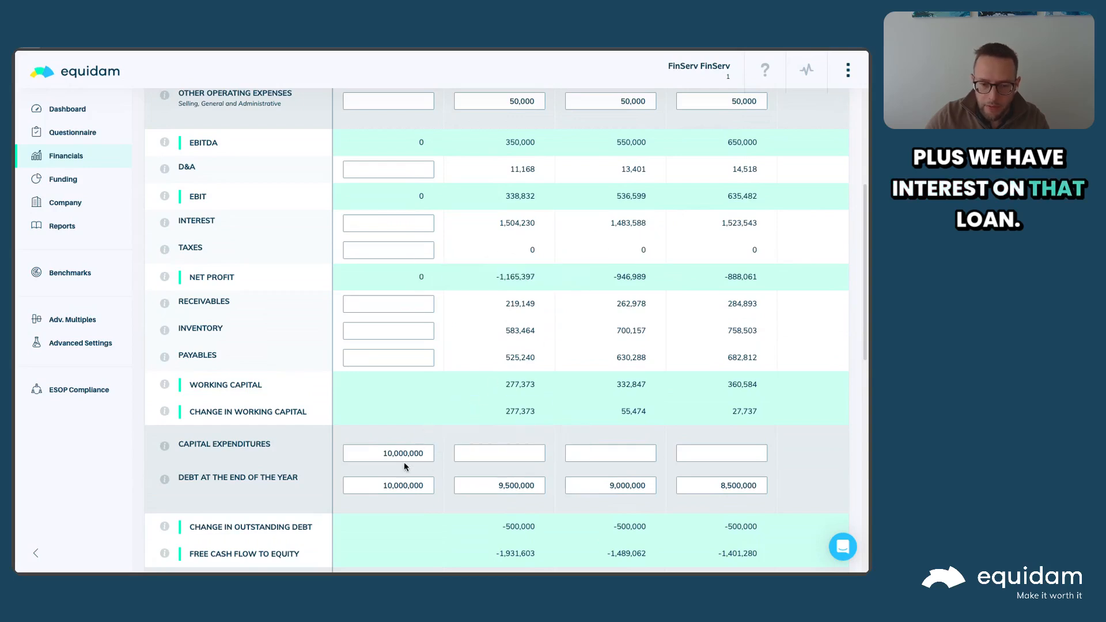
{"action": "scroll", "coordinate": [531, 291], "scroll_direction": "up", "scroll_amount": 2}
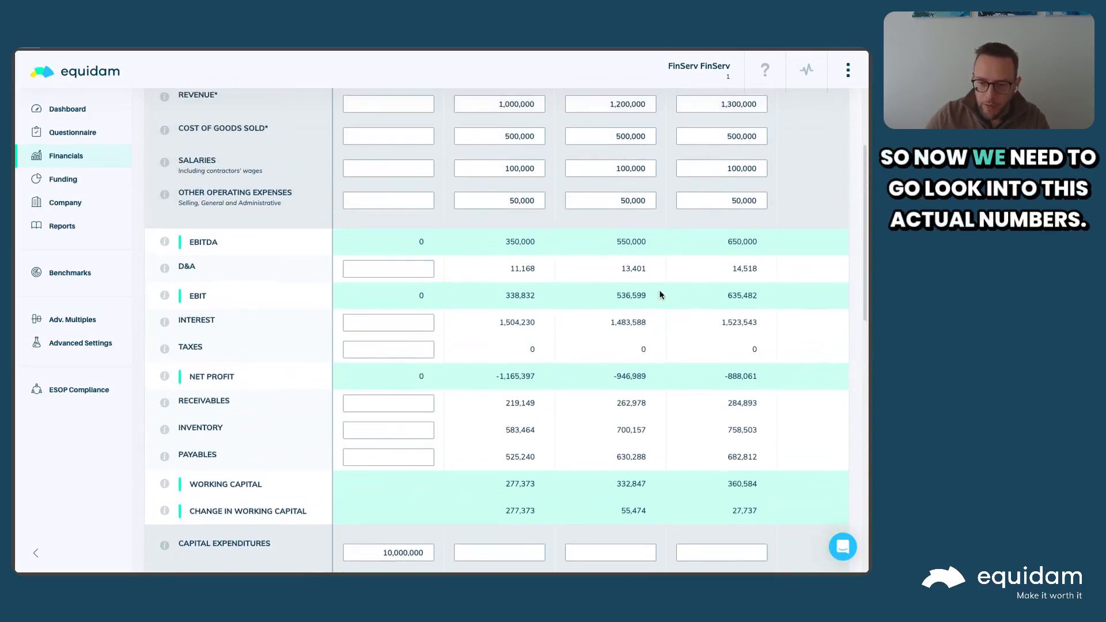
{"action": "scroll", "coordinate": [663, 312], "scroll_direction": "up", "scroll_amount": 3}
{"action": "left_click", "coordinate": [562, 127]}
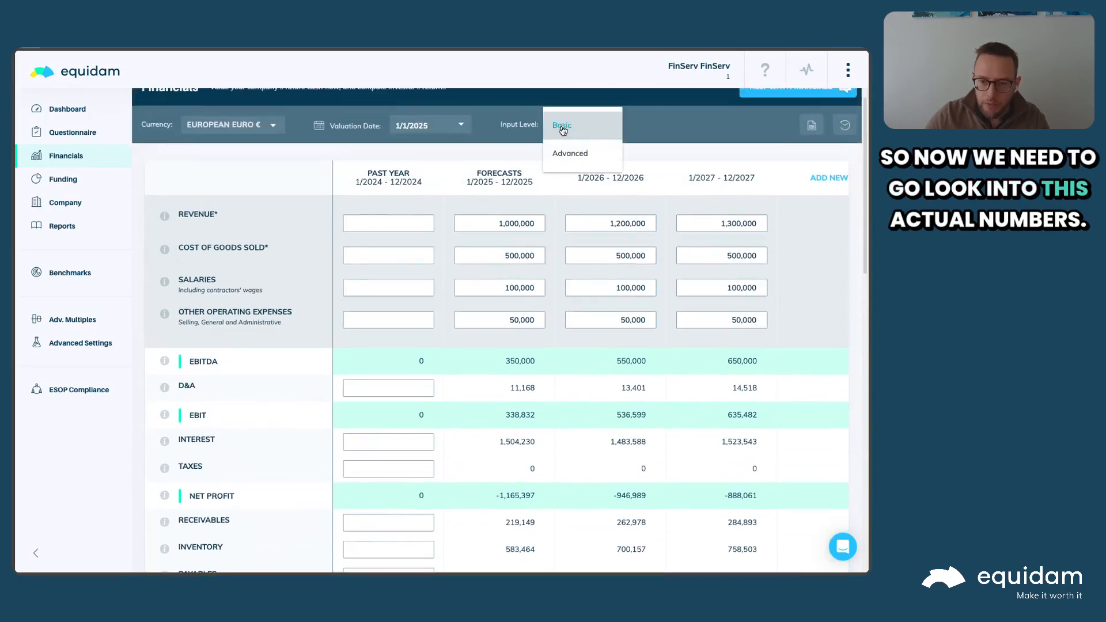
{"action": "left_click", "coordinate": [574, 155]}
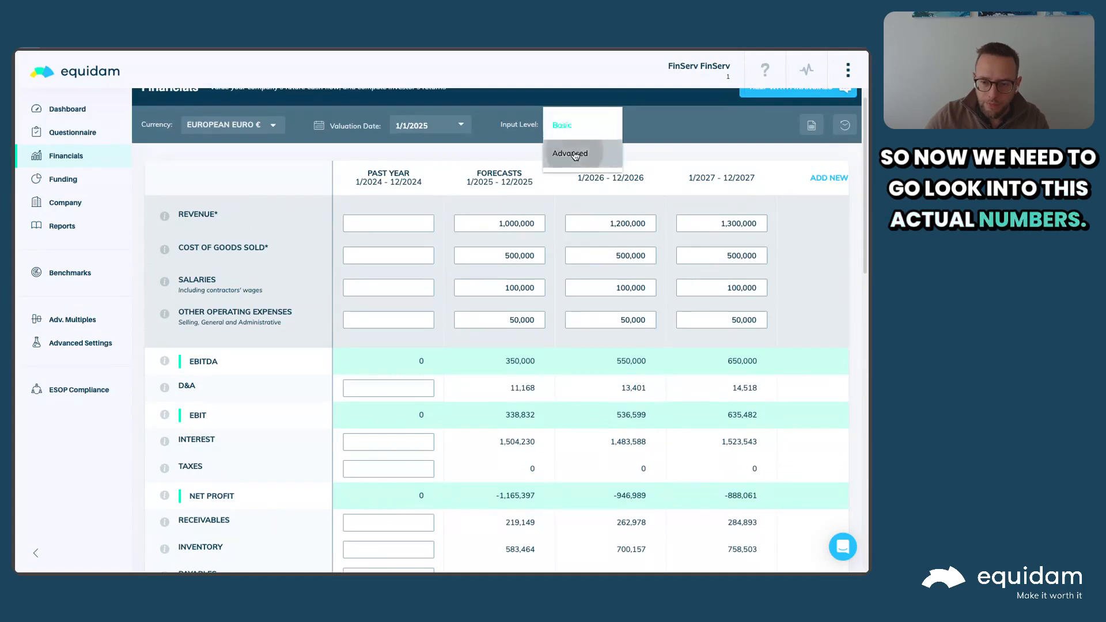
- Set interest to 250,000 for each forecast year from 2025 to 2027 and save the financials
{"action": "scroll", "coordinate": [503, 291], "scroll_direction": "down", "scroll_amount": 3}
{"action": "double_click", "coordinate": [505, 263]}
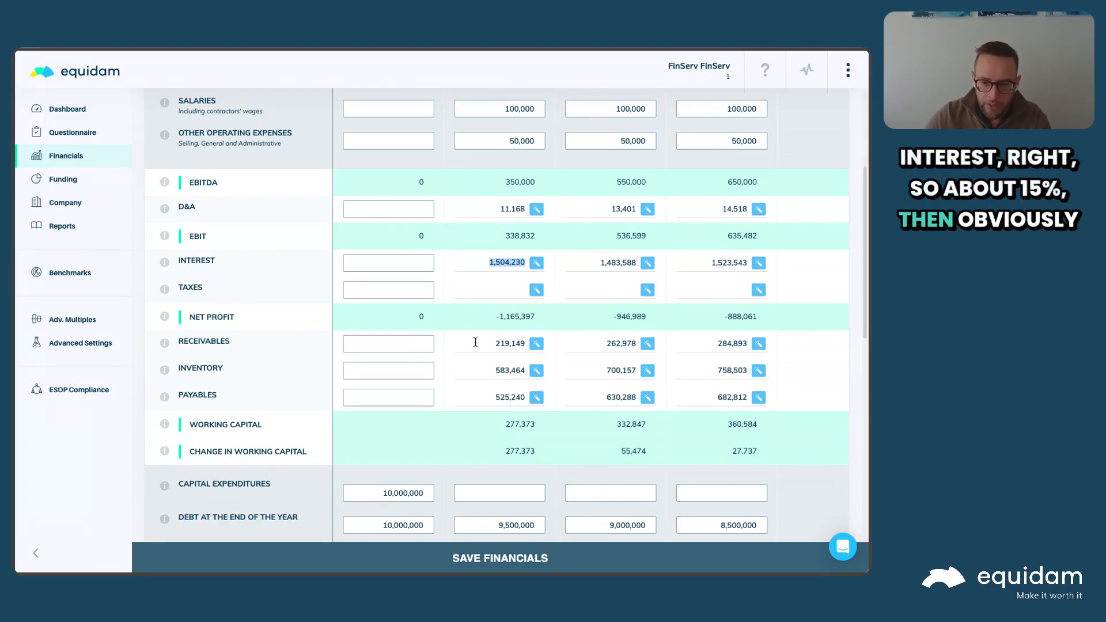
{"action": "scroll", "coordinate": [488, 299], "scroll_direction": "up", "scroll_amount": 2}
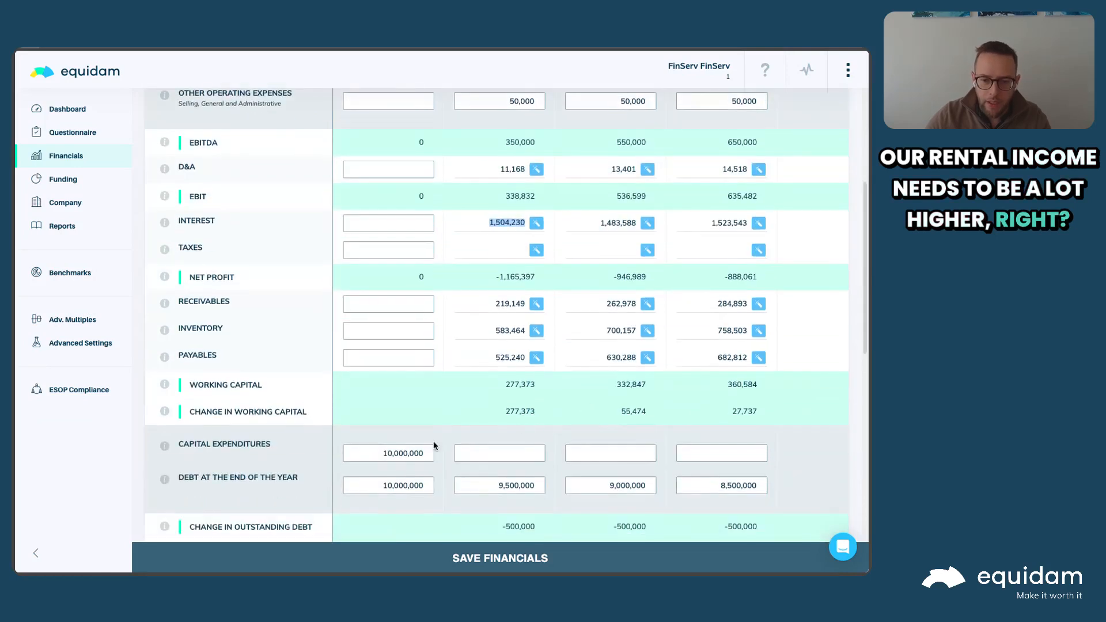
{"action": "left_click", "coordinate": [495, 222]}
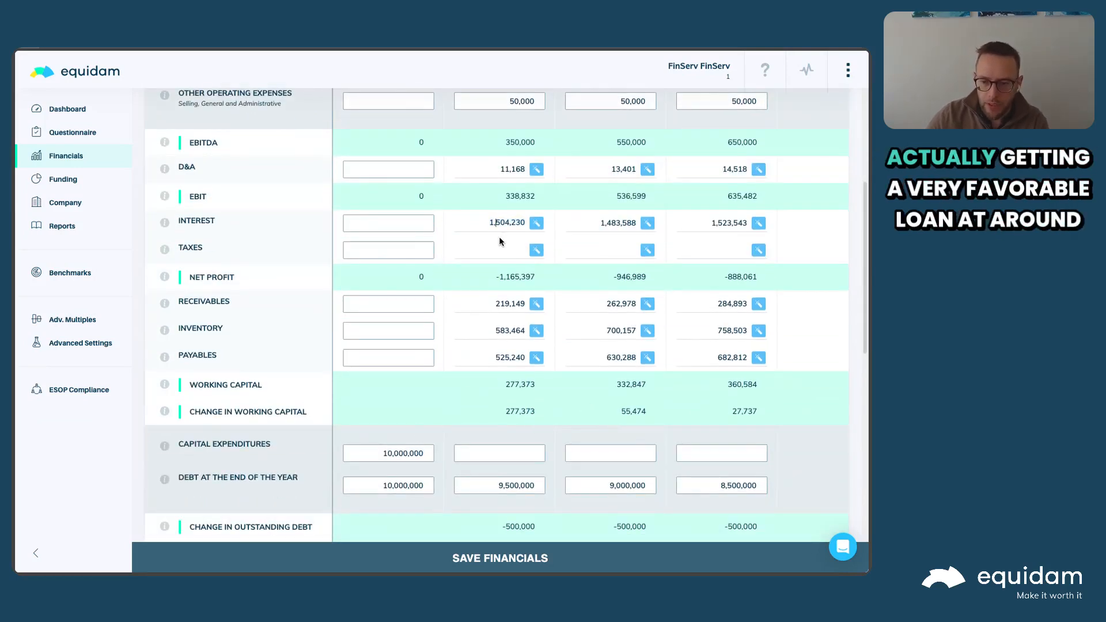
{"action": "double_click", "coordinate": [508, 224]}
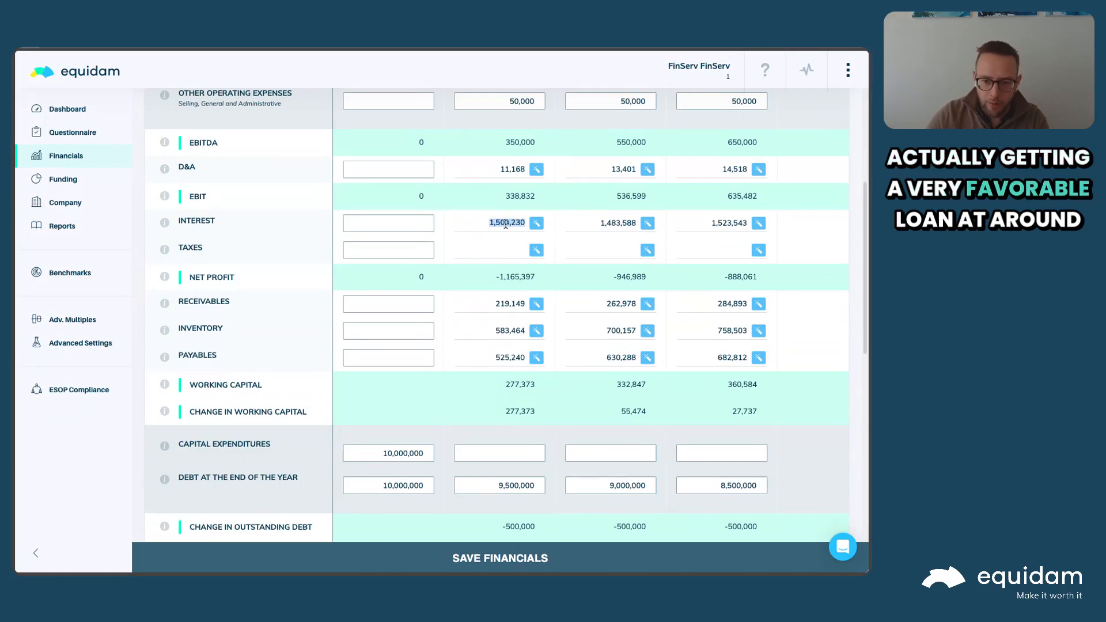
{"action": "type", "text": "2500"}
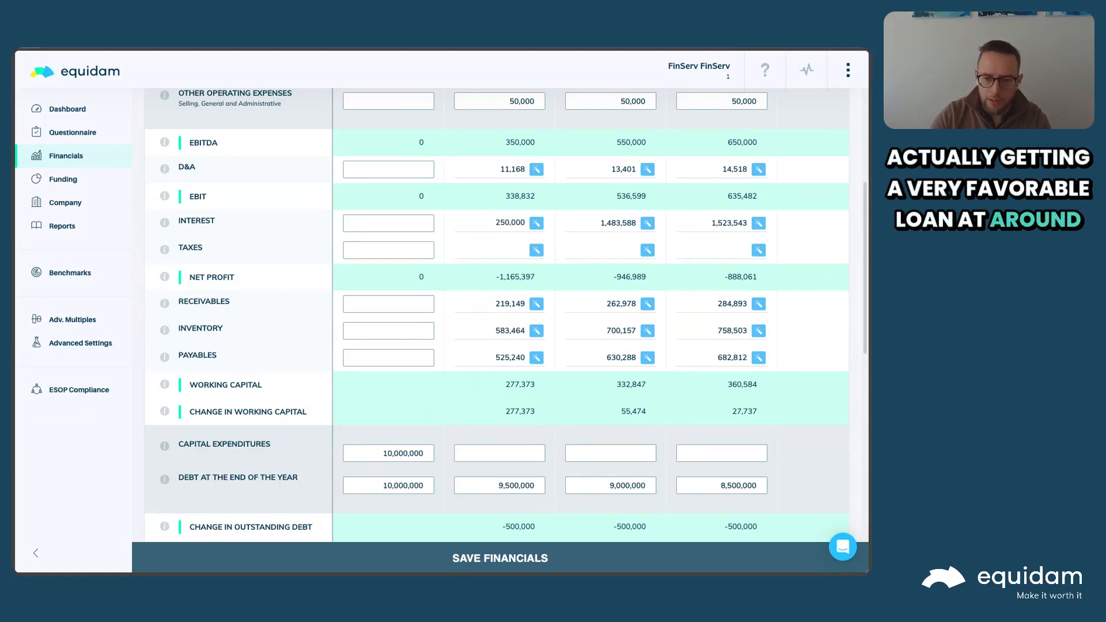
{"action": "key", "text": "super+a"}
{"action": "key", "text": "super+c"}
{"action": "key", "text": "Tab"}
{"action": "key", "text": "super+v"}
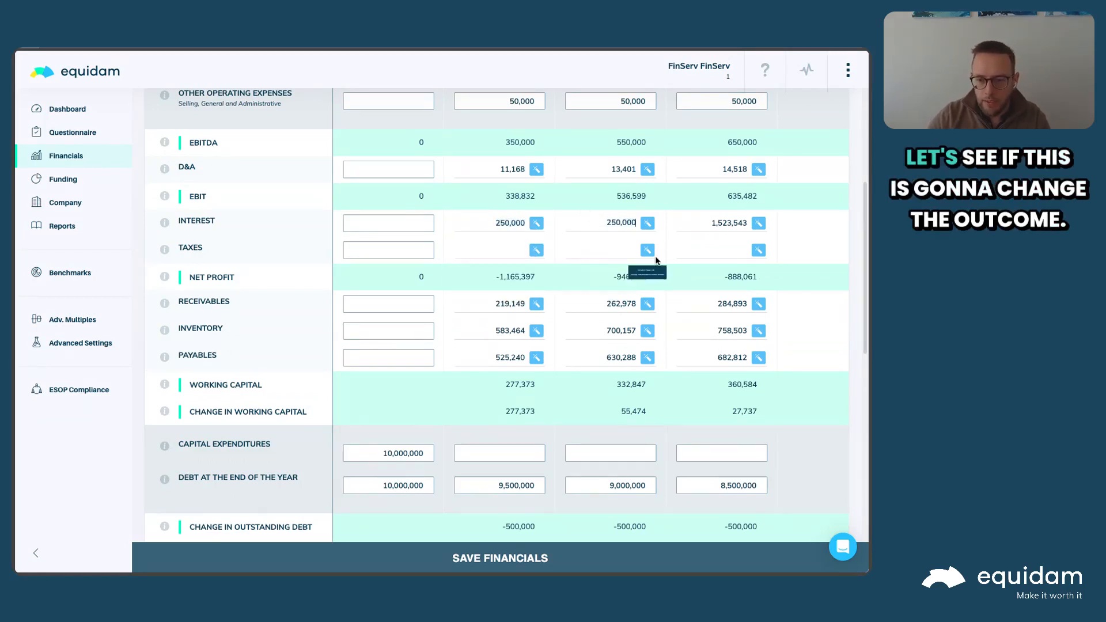
{"action": "key", "text": "super+v"}
{"action": "left_click", "coordinate": [507, 557]}
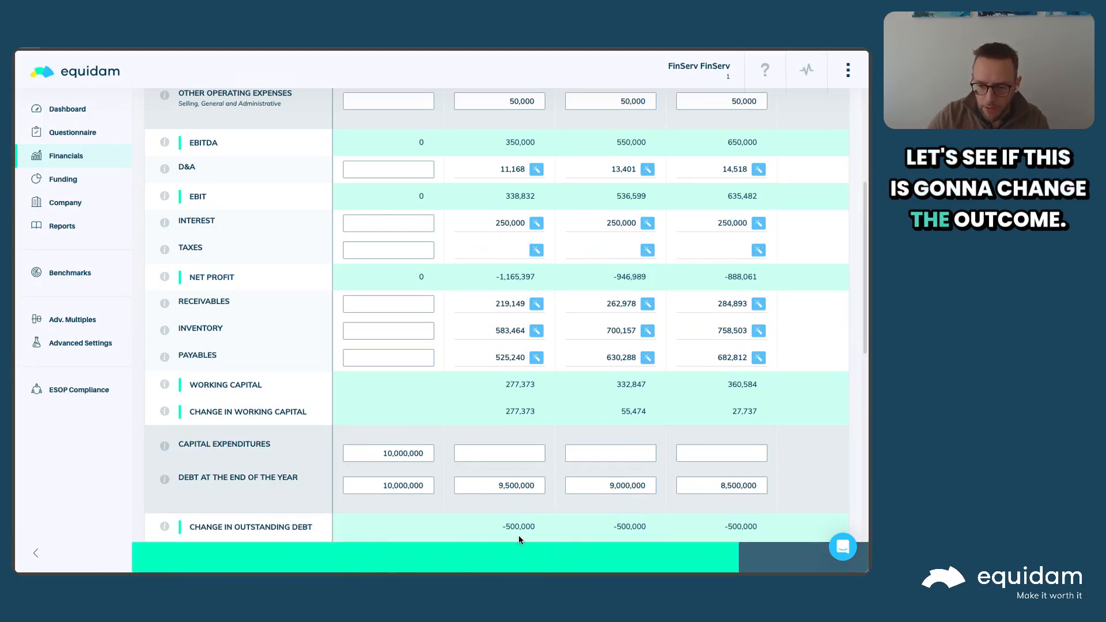
- Read the advice on the negative valuation and check the results of the valuation methods in the Advanced Settings
{"action": "left_click", "coordinate": [289, 556]}
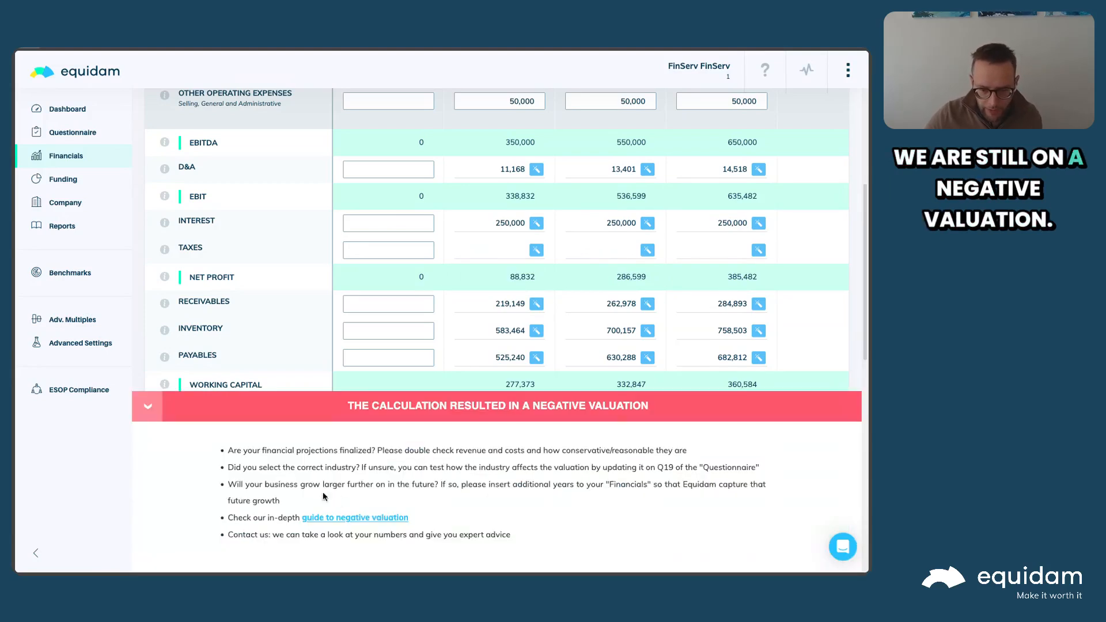
{"action": "left_click", "coordinate": [81, 344]}
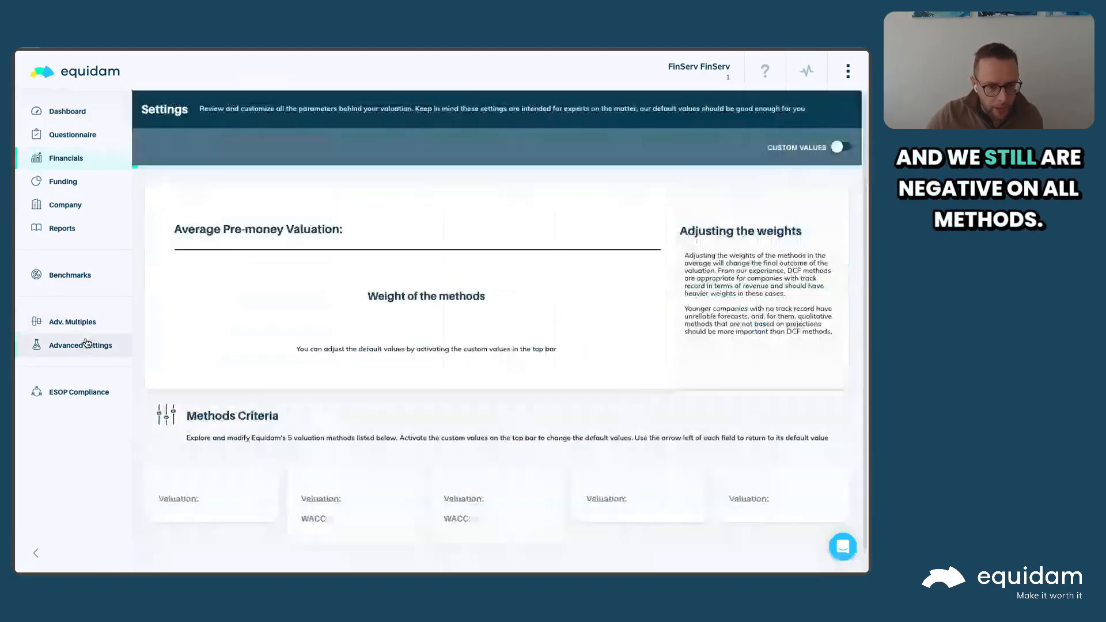
- Return to the Financials and set inventory to 0 for each forecast year from 2025 to 2027
{"action": "left_click", "coordinate": [66, 156]}
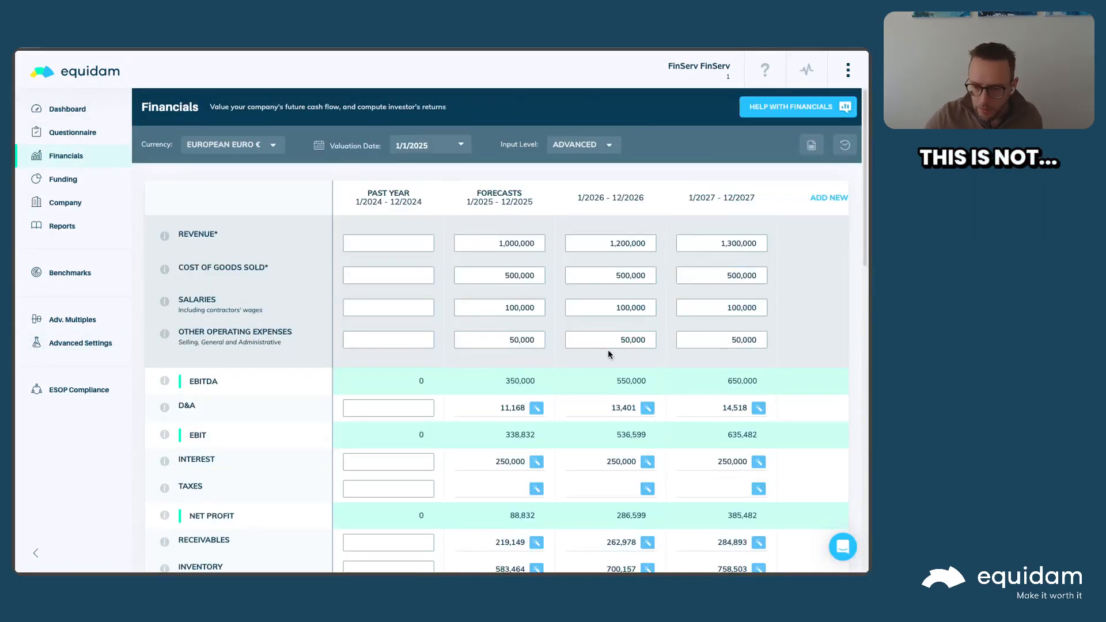
{"action": "scroll", "coordinate": [608, 348], "scroll_direction": "down", "scroll_amount": 4}
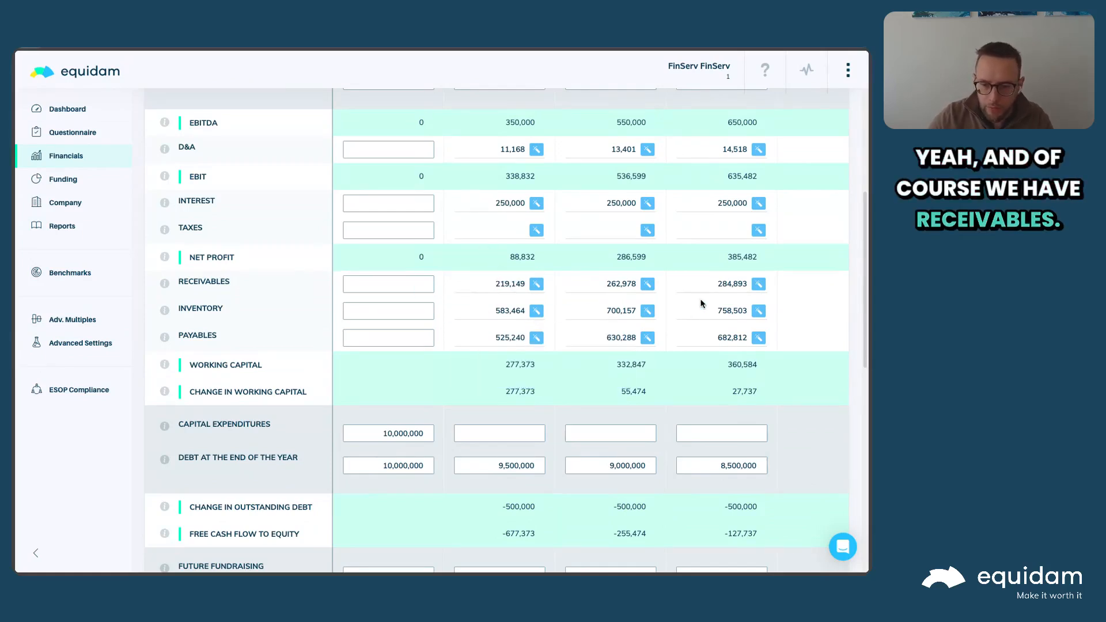
{"action": "type", "text": "0"}
{"action": "double_click", "coordinate": [618, 311]}
{"action": "type", "text": "0"}
{"action": "double_click", "coordinate": [723, 313]}
{"action": "type", "text": "0"}
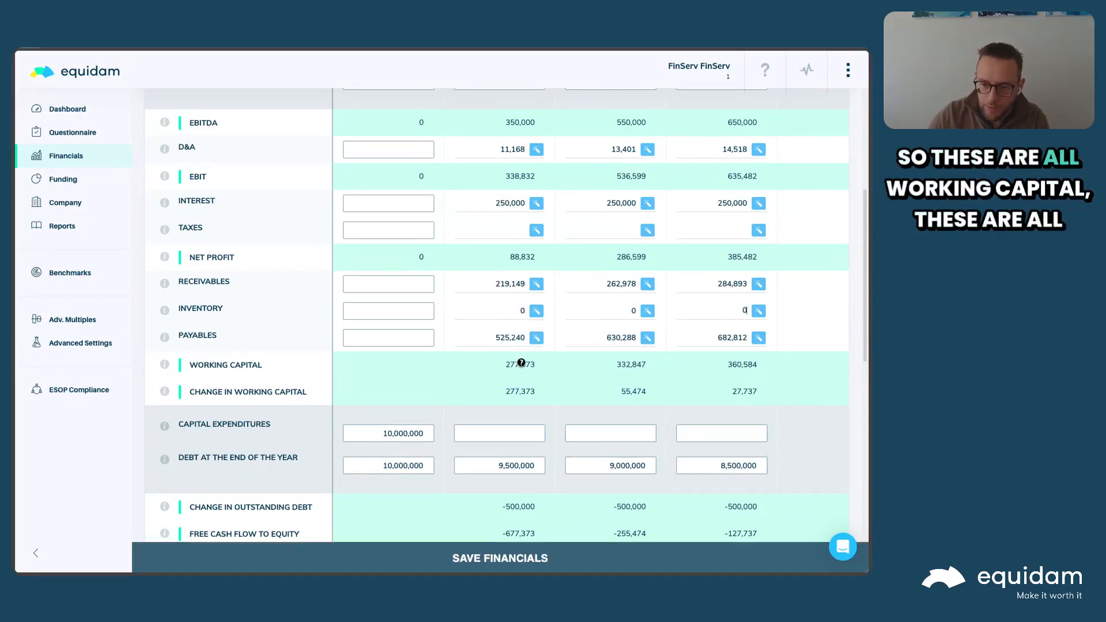
- Set payables to 50,000 for each forecast year from 2025 to 2027
{"action": "double_click", "coordinate": [476, 339]}
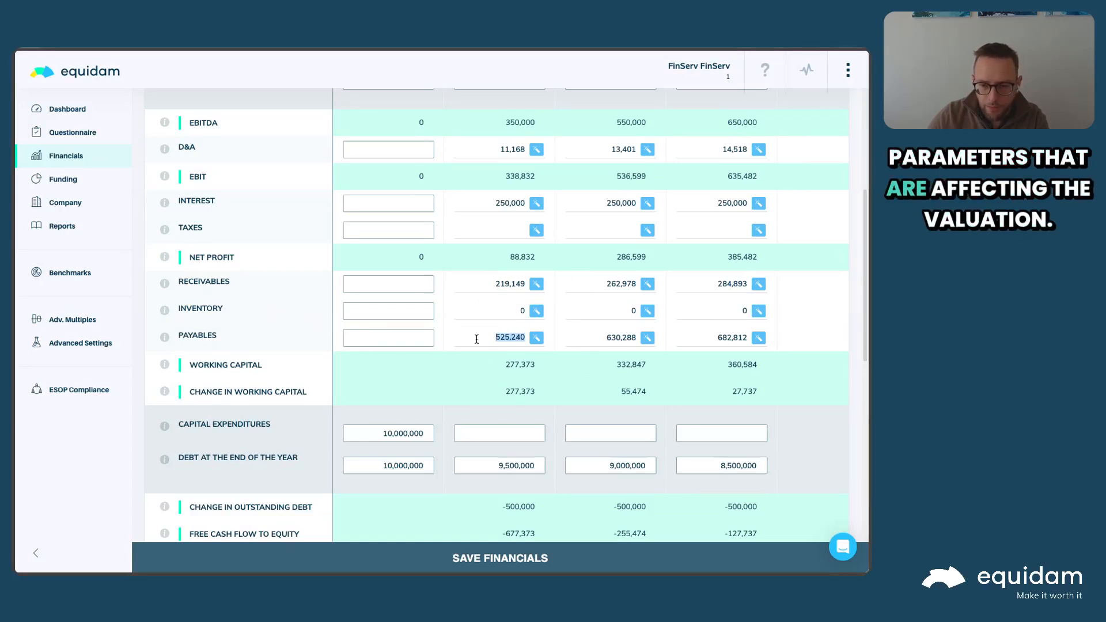
{"action": "scroll", "coordinate": [476, 339], "scroll_direction": "up", "scroll_amount": 3}
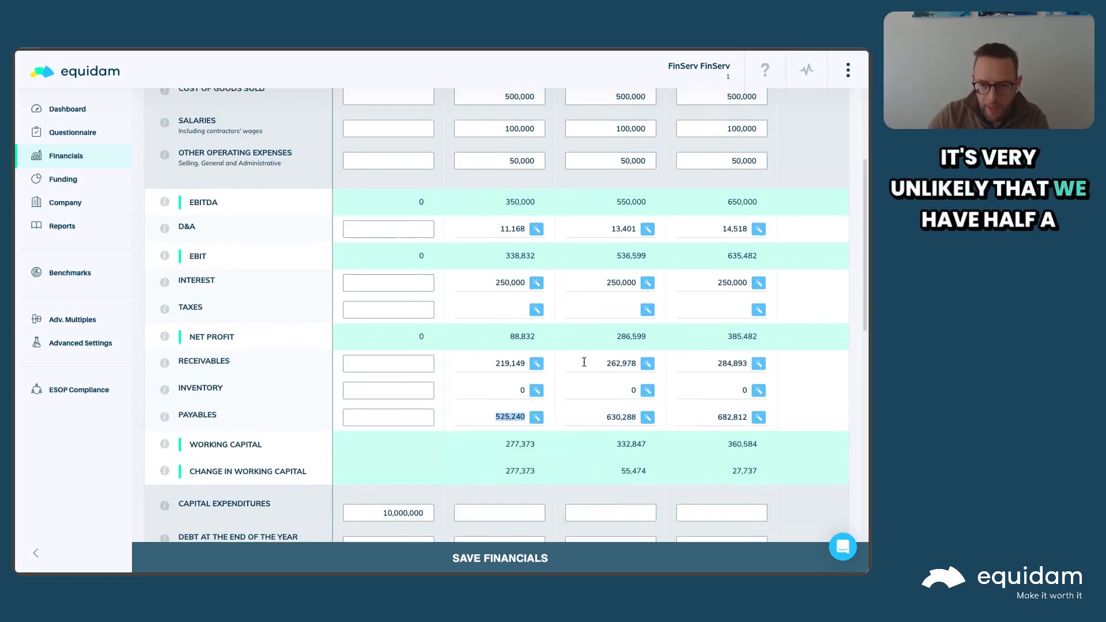
{"action": "scroll", "coordinate": [583, 365], "scroll_direction": "up", "scroll_amount": 2}
{"action": "scroll", "coordinate": [583, 365], "scroll_direction": "up", "scroll_amount": 1}
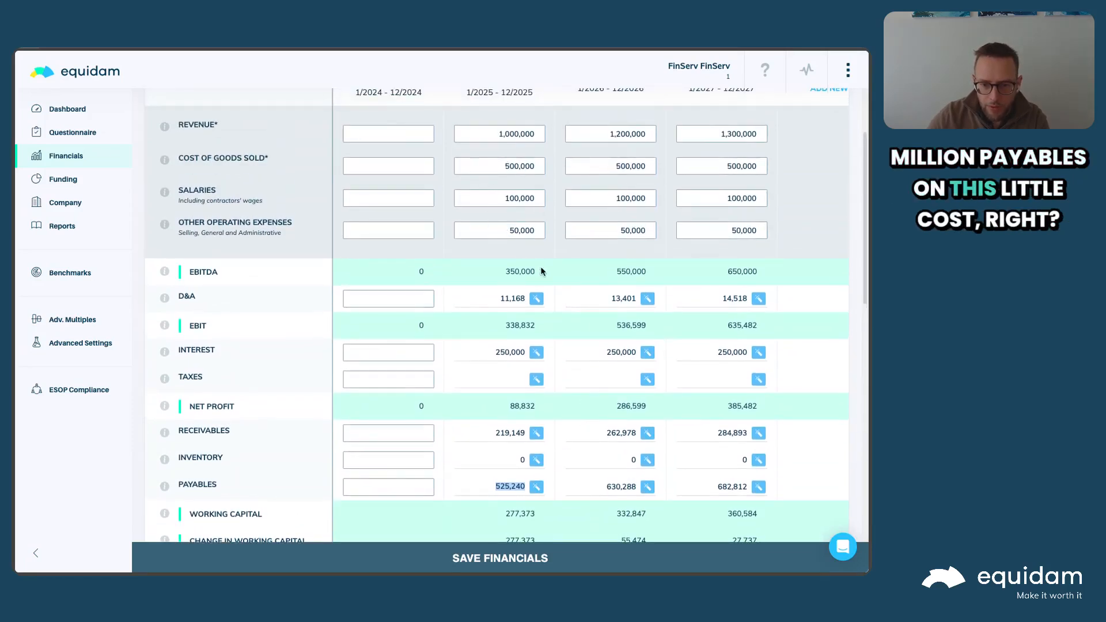
{"action": "scroll", "coordinate": [545, 323], "scroll_direction": "down", "scroll_amount": 3}
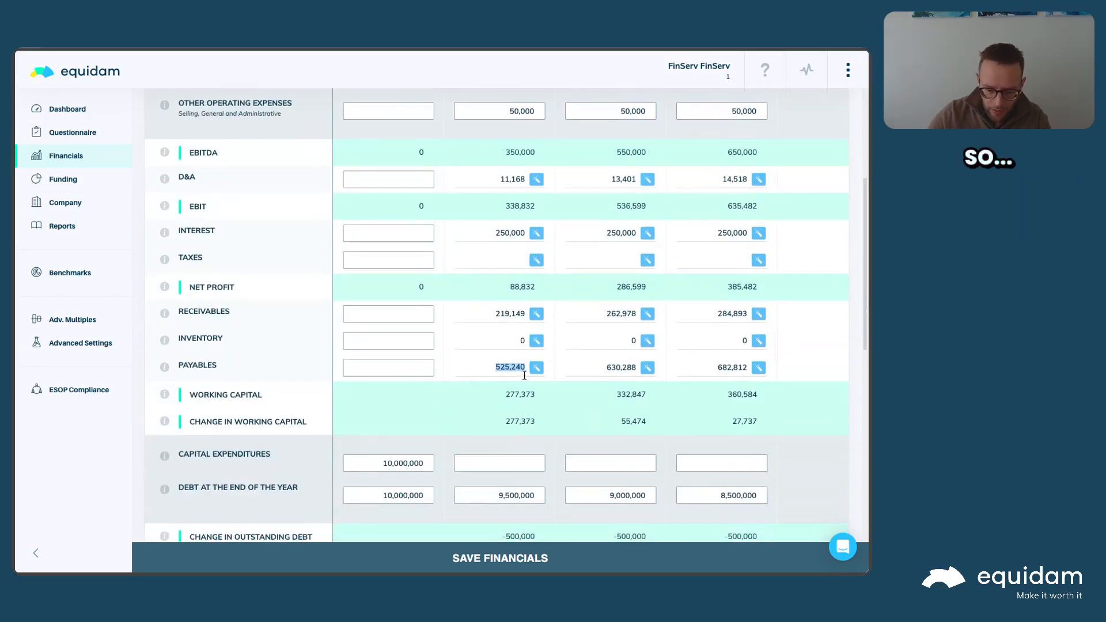
{"action": "type", "text": "000"}
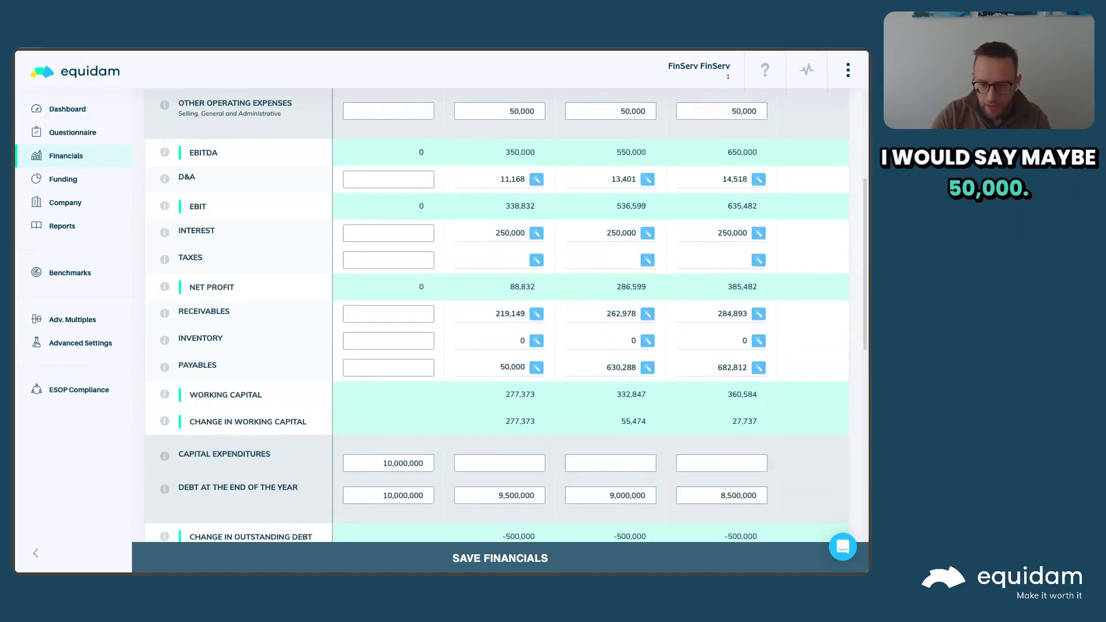
{"action": "key", "text": "super+a"}
{"action": "key", "text": "super+v"}
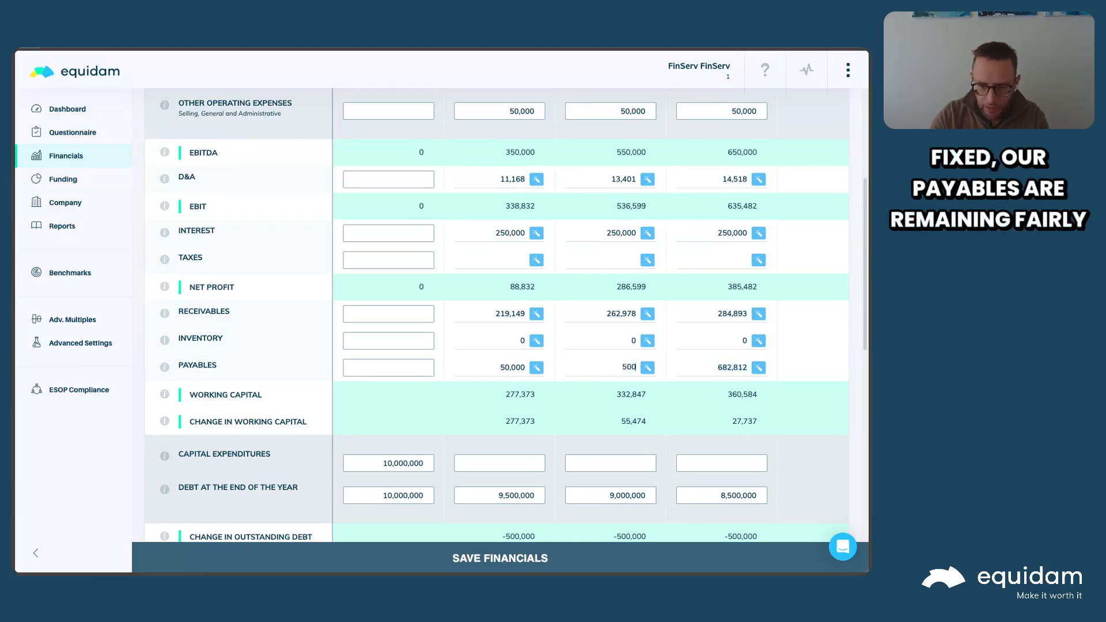
{"action": "type", "text": "000"}
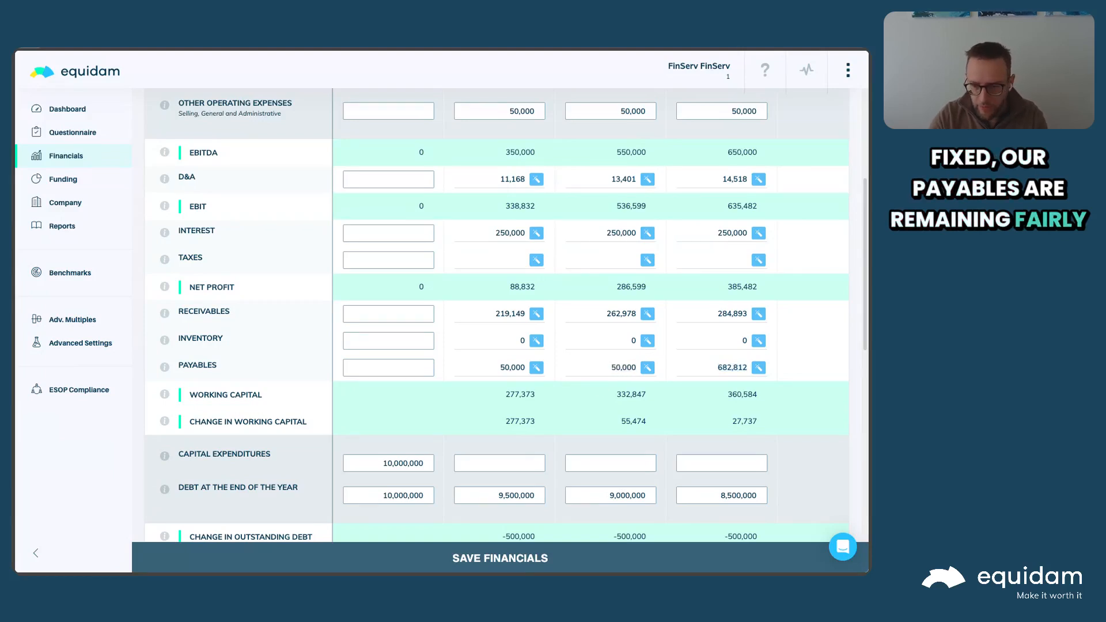
{"action": "key", "text": "Tab"}
{"action": "key", "text": "super+v"}
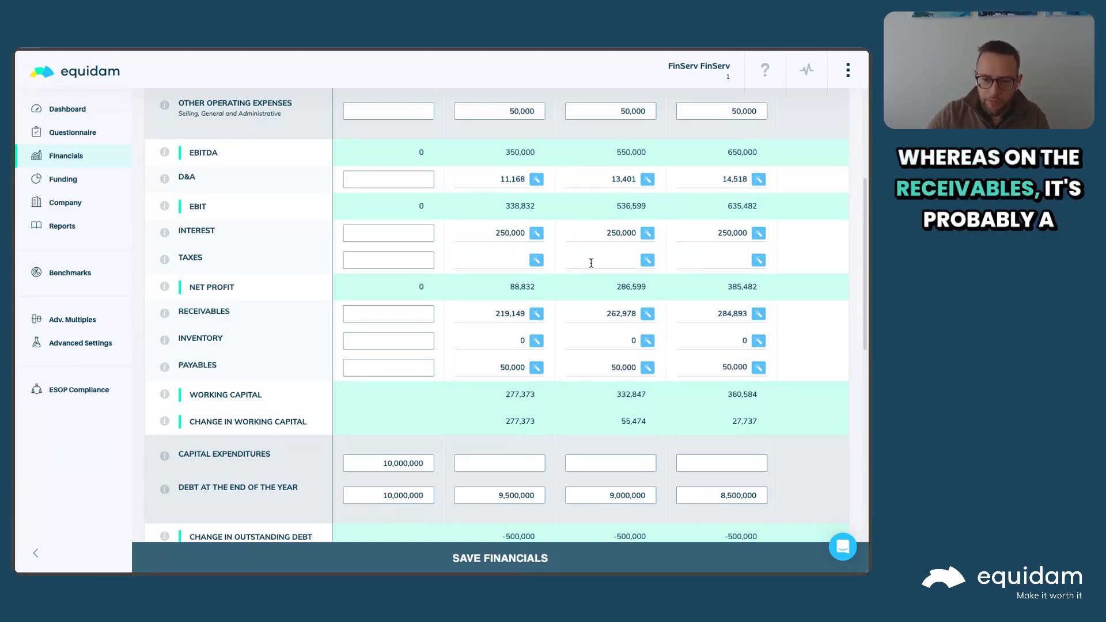
- Review the revenue and receivables figures across the forecast years and save the financials
{"action": "scroll", "coordinate": [563, 267], "scroll_direction": "up", "scroll_amount": 1}
{"action": "scroll", "coordinate": [564, 272], "scroll_direction": "up", "scroll_amount": 3}
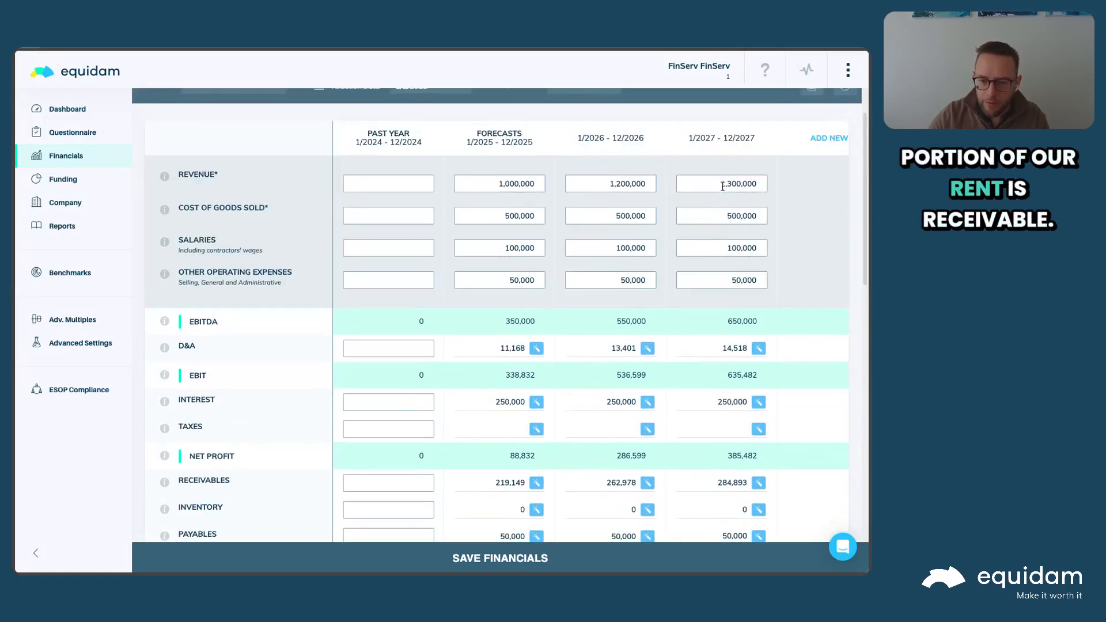
{"action": "scroll", "coordinate": [492, 293], "scroll_direction": "down", "scroll_amount": 3}
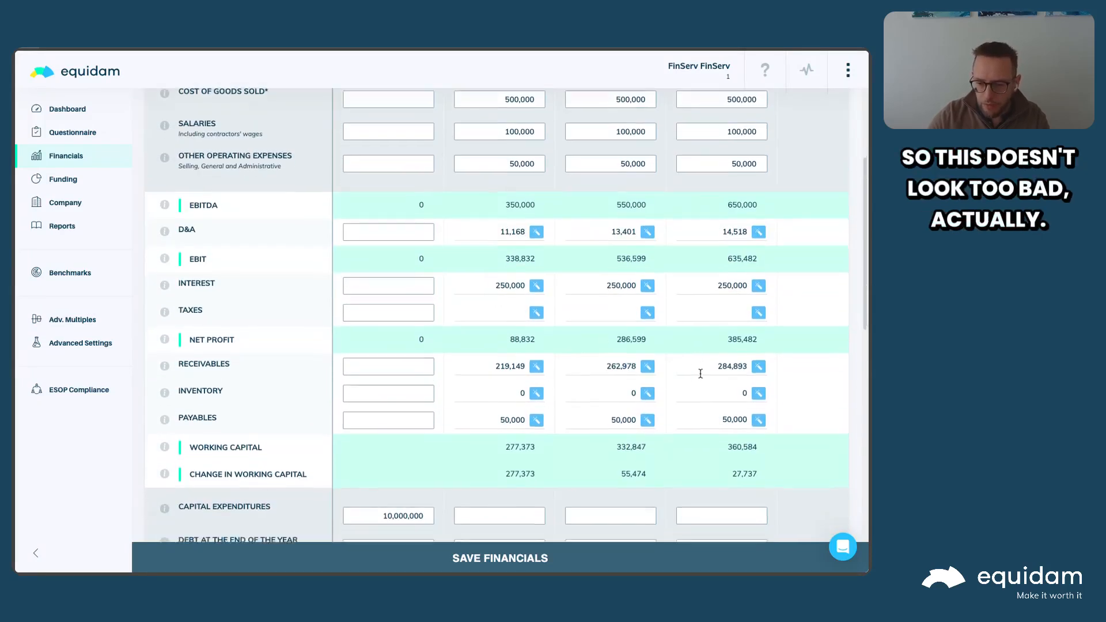
{"action": "scroll", "coordinate": [693, 444], "scroll_direction": "down", "scroll_amount": 1}
{"action": "left_click", "coordinate": [588, 555]}
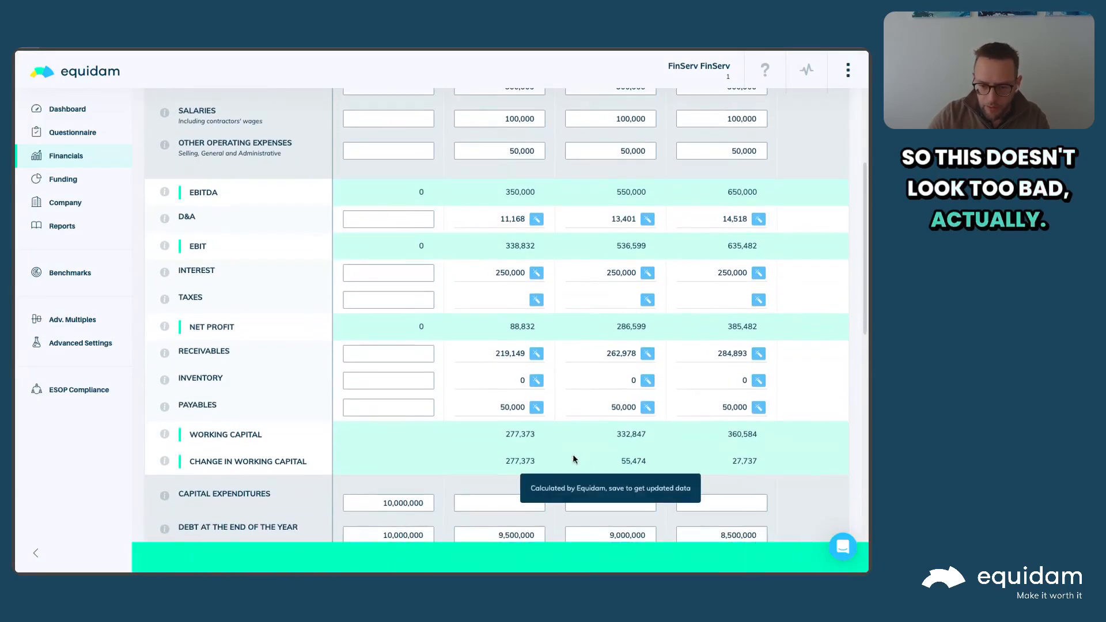
- Examine the profitability, working capital, debt and free cash flow lines across the 2025 to 2027 forecasts
{"action": "scroll", "coordinate": [545, 468], "scroll_direction": "down", "scroll_amount": 4}
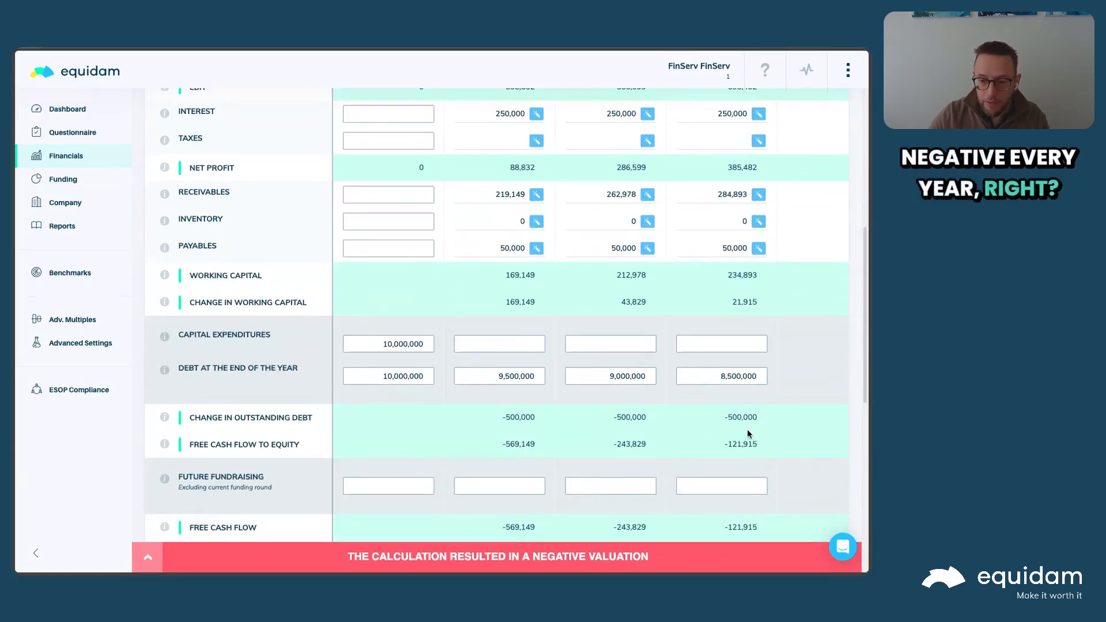
{"action": "scroll", "coordinate": [780, 378], "scroll_direction": "up", "scroll_amount": 6}
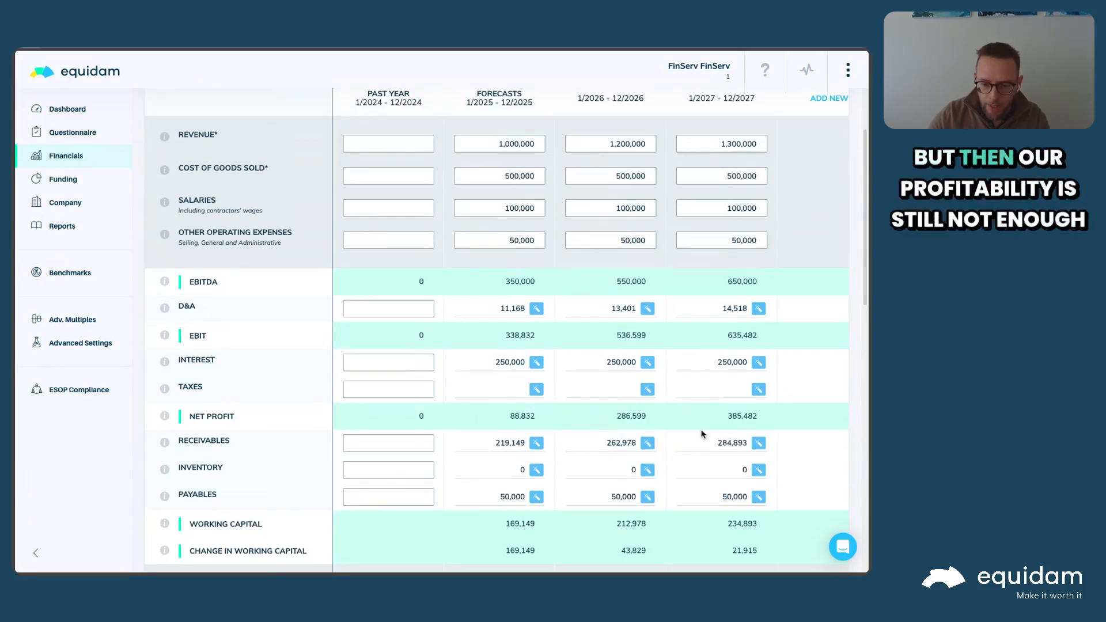
{"action": "scroll", "coordinate": [720, 456], "scroll_direction": "down", "scroll_amount": 2}
{"action": "scroll", "coordinate": [612, 503], "scroll_direction": "down", "scroll_amount": 1}
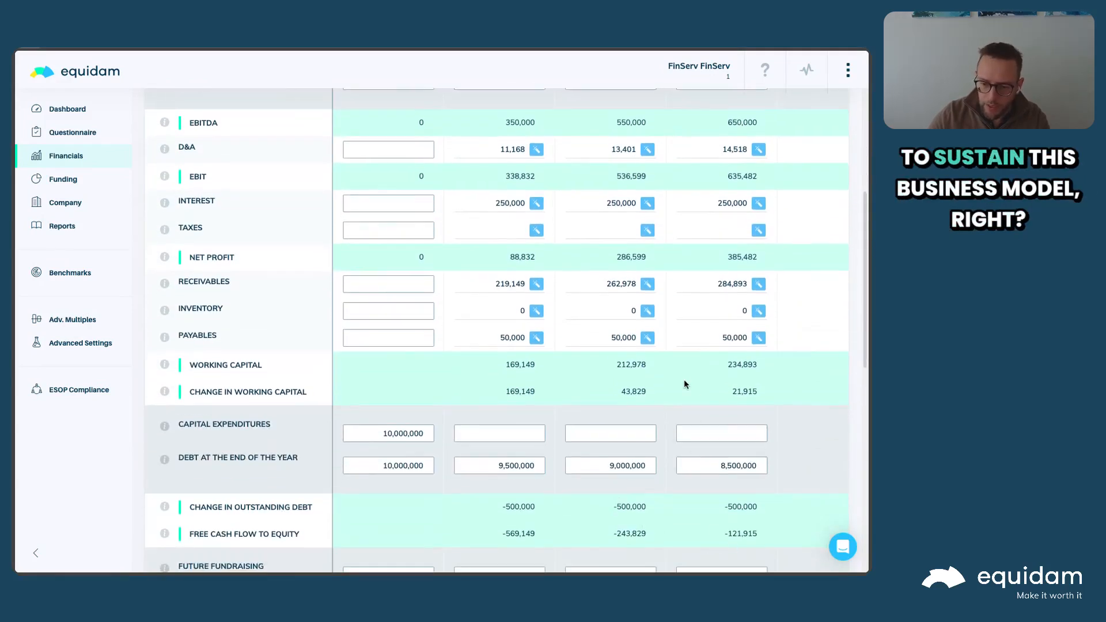
{"action": "scroll", "coordinate": [701, 399], "scroll_direction": "up", "scroll_amount": 2}
{"action": "scroll", "coordinate": [663, 189], "scroll_direction": "up", "scroll_amount": 1}
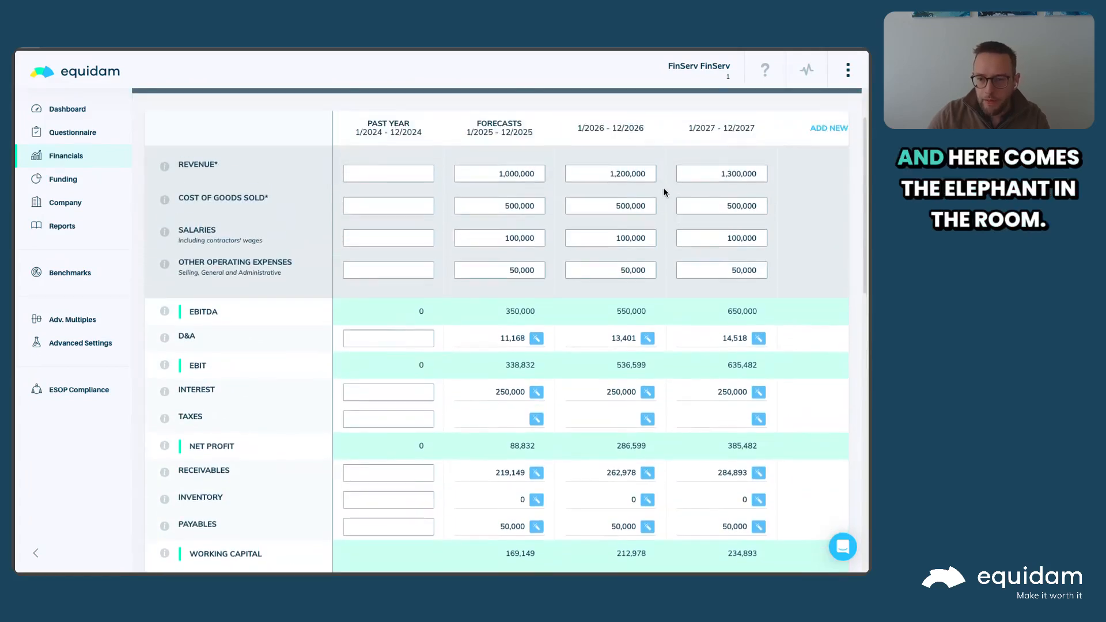
{"action": "scroll", "coordinate": [658, 257], "scroll_direction": "down", "scroll_amount": 1}
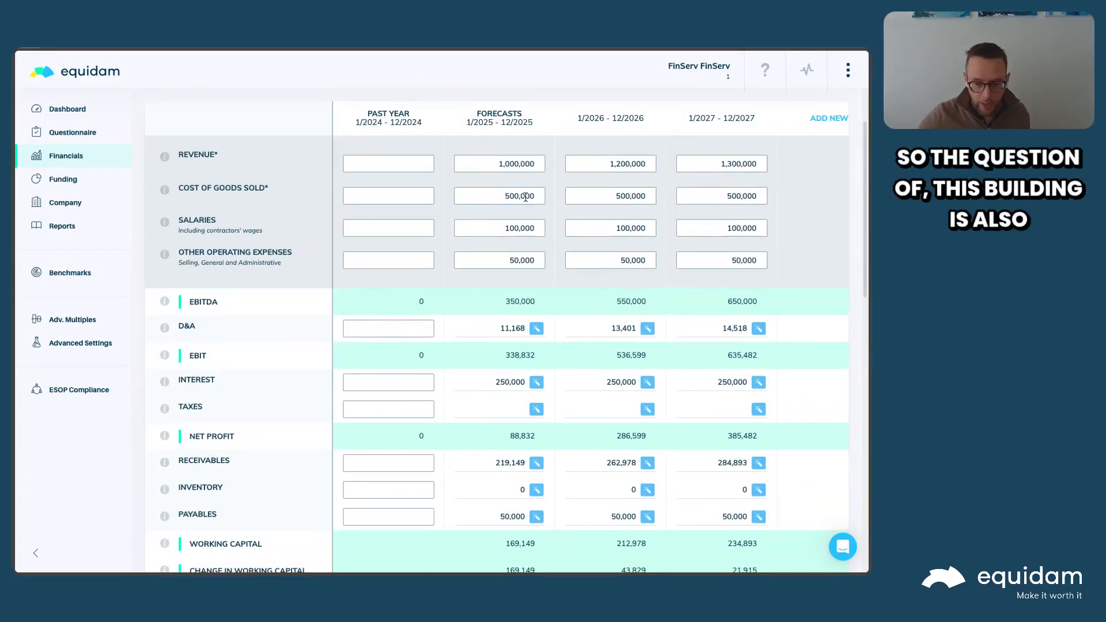
{"action": "scroll", "coordinate": [530, 247], "scroll_direction": "down", "scroll_amount": 2}
{"action": "scroll", "coordinate": [421, 522], "scroll_direction": "down", "scroll_amount": 5}
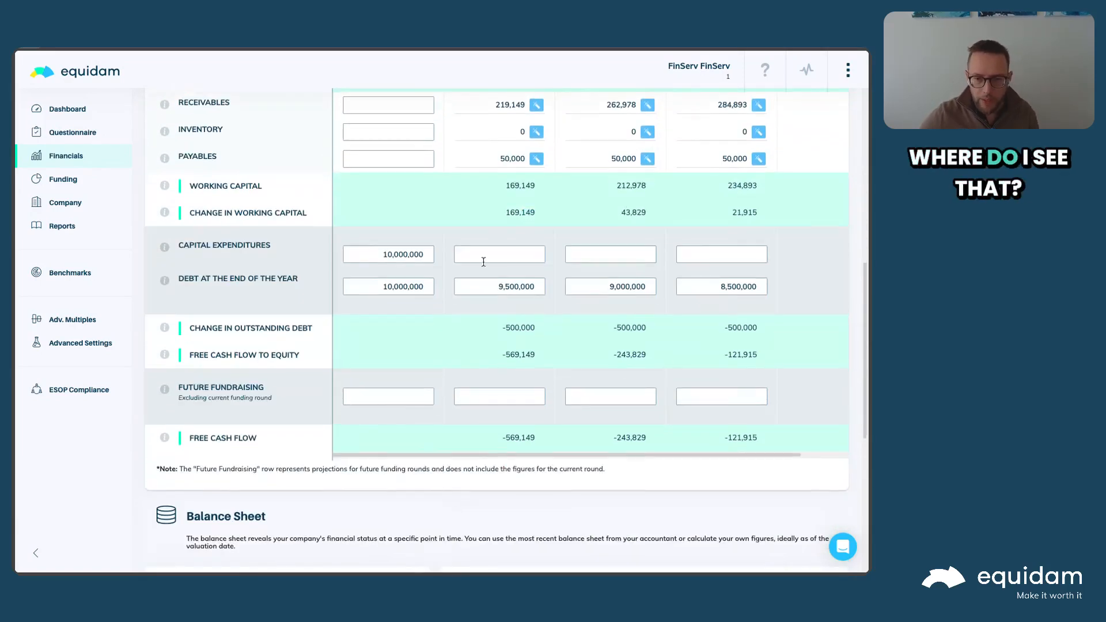
- Set the 2026 revenue forecast to 1,500,000
{"action": "scroll", "coordinate": [478, 273], "scroll_direction": "up", "scroll_amount": 5}
{"action": "scroll", "coordinate": [490, 256], "scroll_direction": "up", "scroll_amount": 2}
{"action": "left_click", "coordinate": [633, 187]}
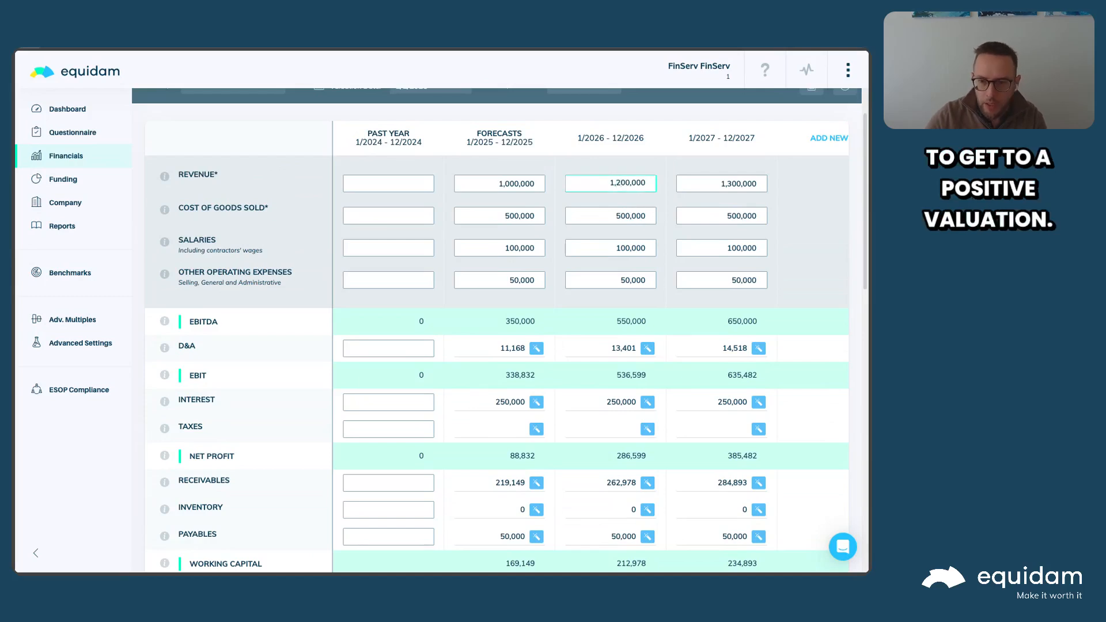
{"action": "key", "text": "BackSpace"}
{"action": "type", "text": "5"}
{"action": "key", "text": "BackSpace"}
{"action": "key", "text": "BackSpace"}
{"action": "key", "text": "BackSpace"}
{"action": "key", "text": "BackSpace"}
{"action": "key", "text": "BackSpace"}
{"action": "key", "text": "BackSpace"}
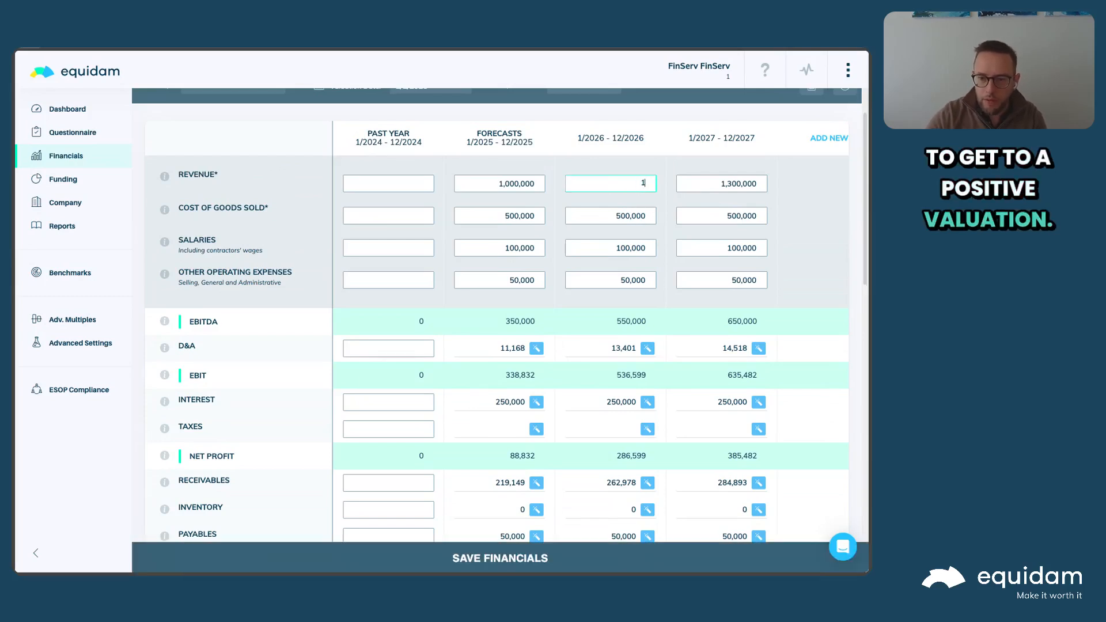
{"action": "type", "text": "5,000,000"}
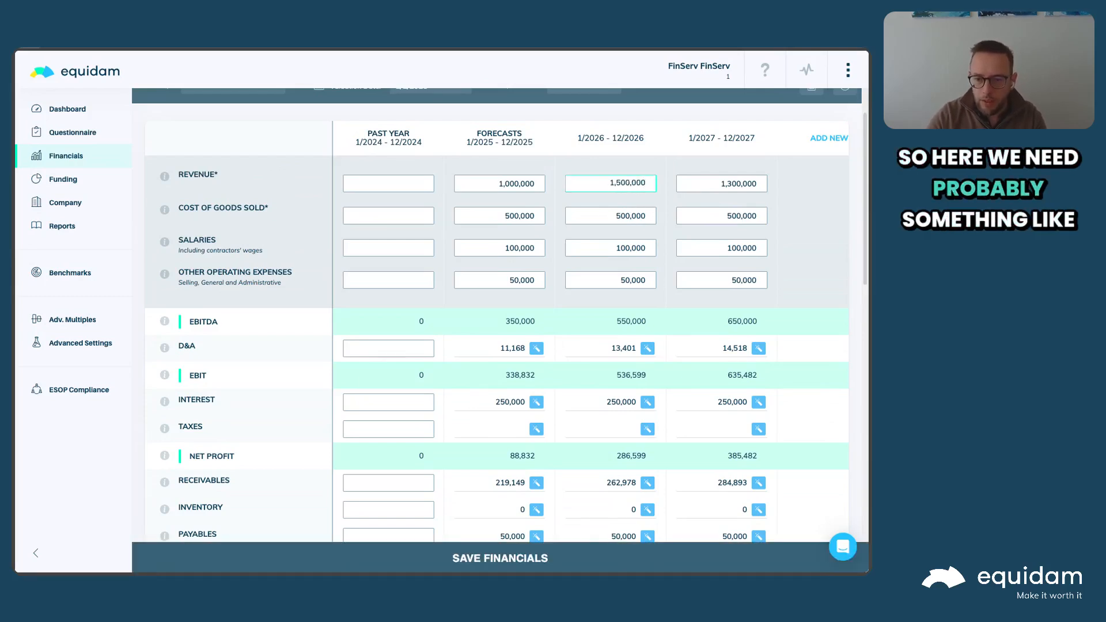
- Set the 2027 revenue forecast to 1,800,000 and save the financials
{"action": "double_click", "coordinate": [706, 183]}
{"action": "type", "text": "1800000"}
{"action": "left_click", "coordinate": [522, 565]}
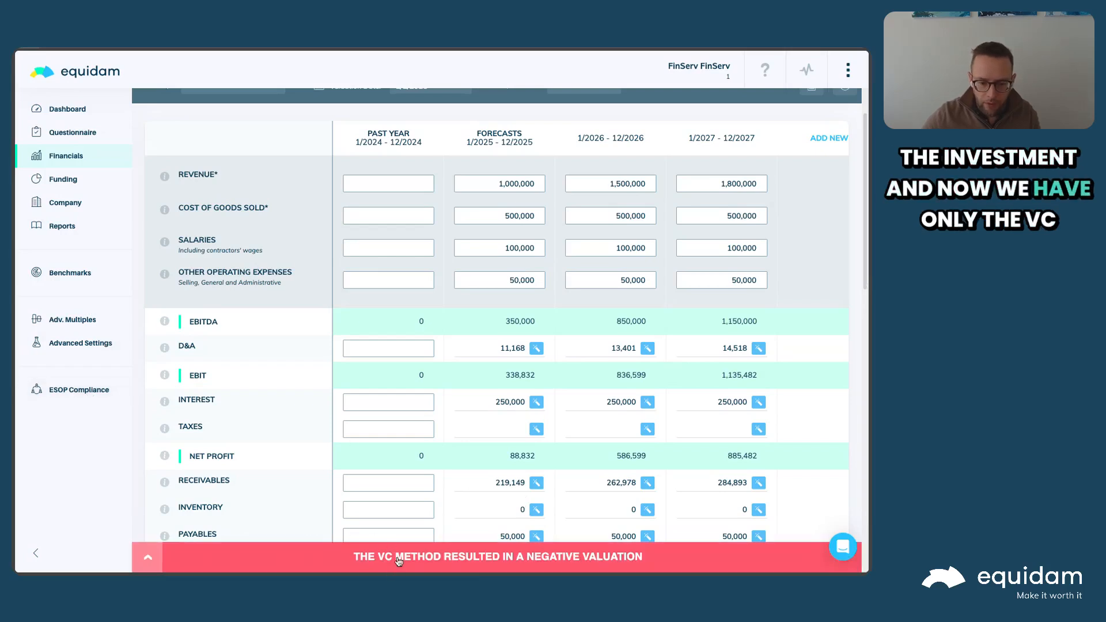
- Enable custom values in the Advanced Settings and deactivate the Venture Capital method
{"action": "left_click", "coordinate": [79, 344]}
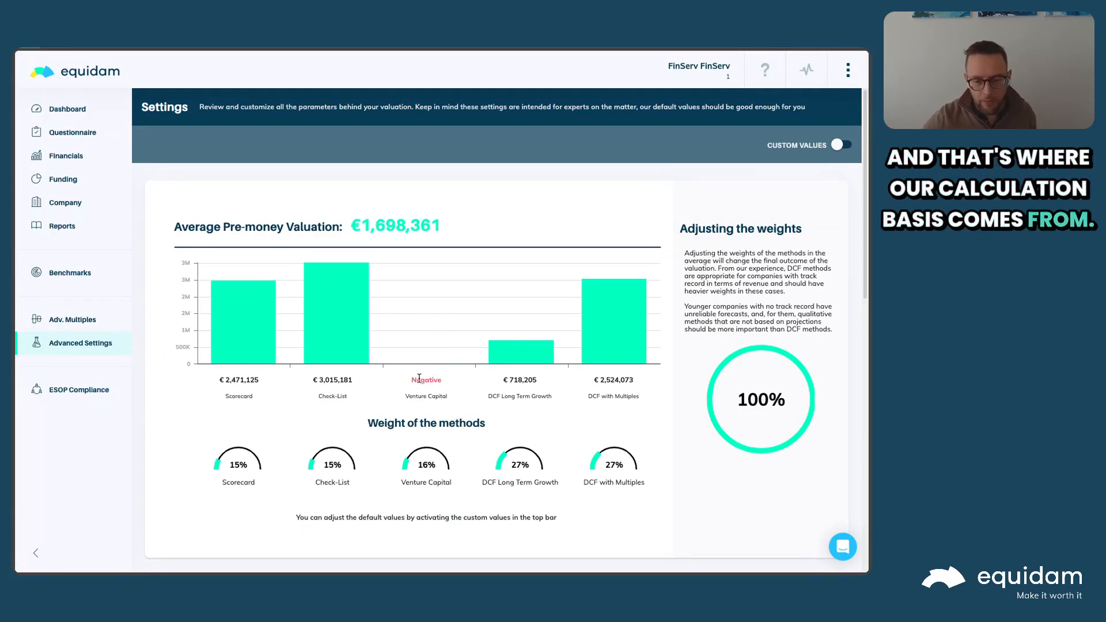
{"action": "scroll", "coordinate": [409, 357], "scroll_direction": "down", "scroll_amount": 3}
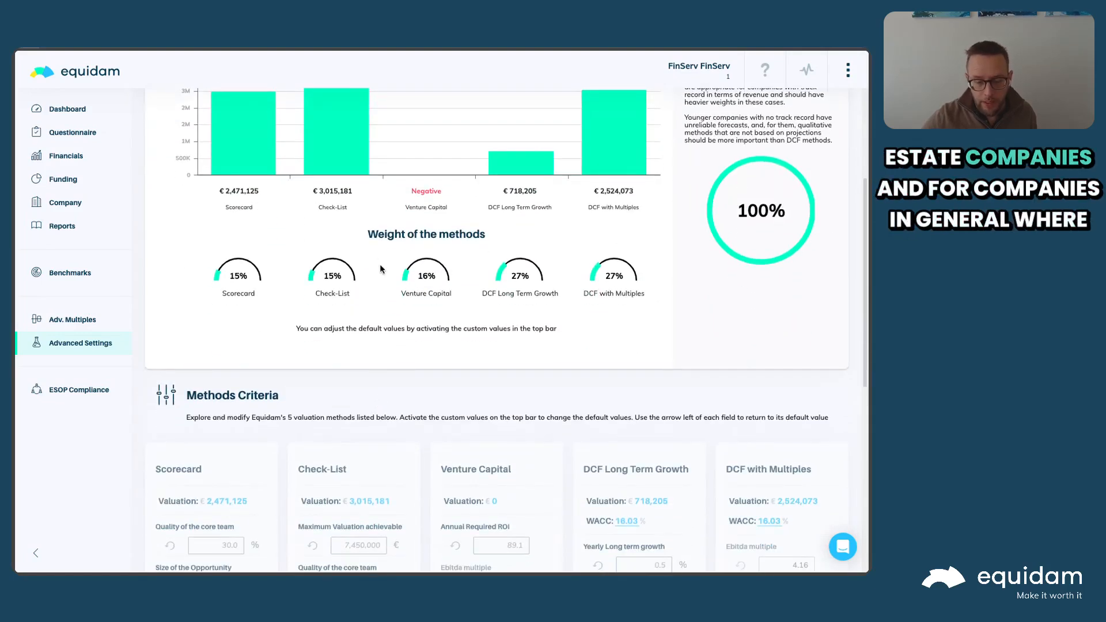
{"action": "scroll", "coordinate": [380, 269], "scroll_direction": "up", "scroll_amount": 3}
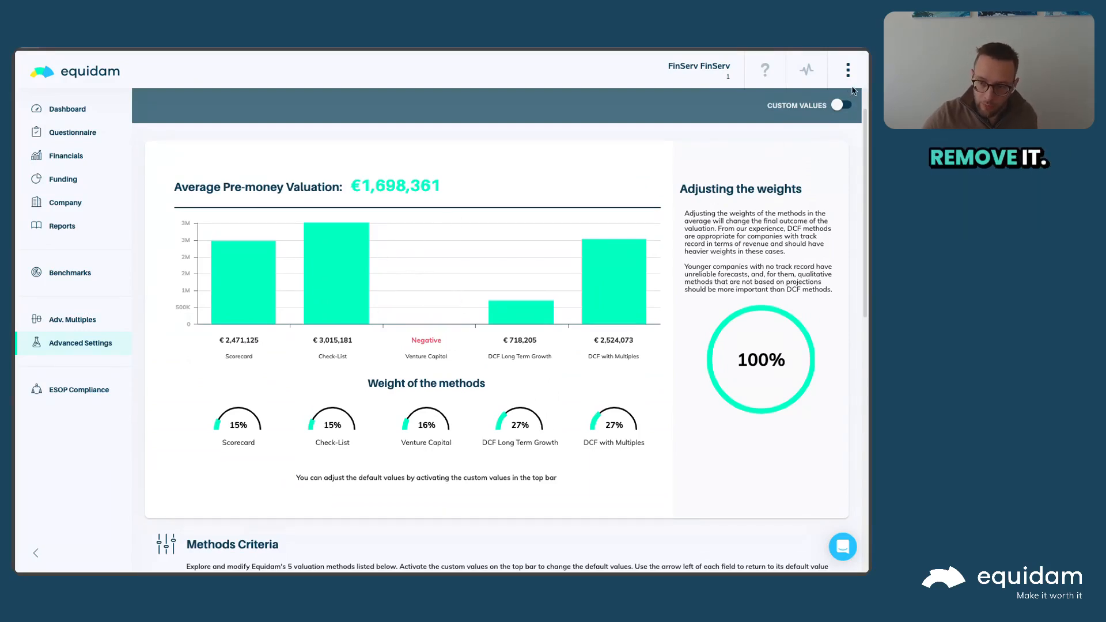
{"action": "left_click", "coordinate": [844, 103]}
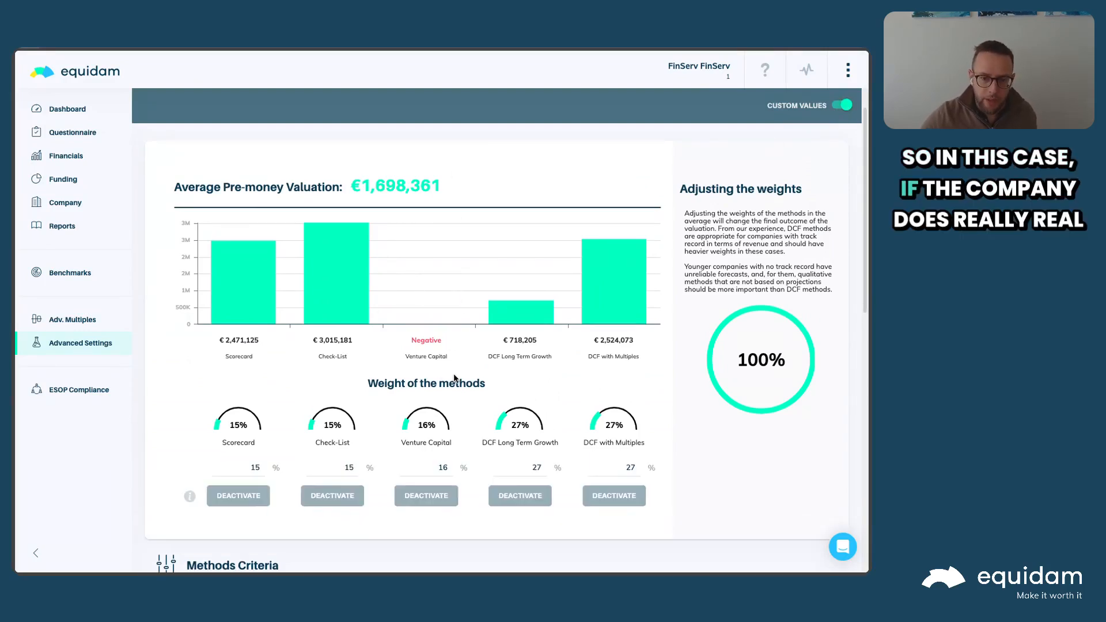
{"action": "scroll", "coordinate": [454, 378], "scroll_direction": "down", "scroll_amount": 1}
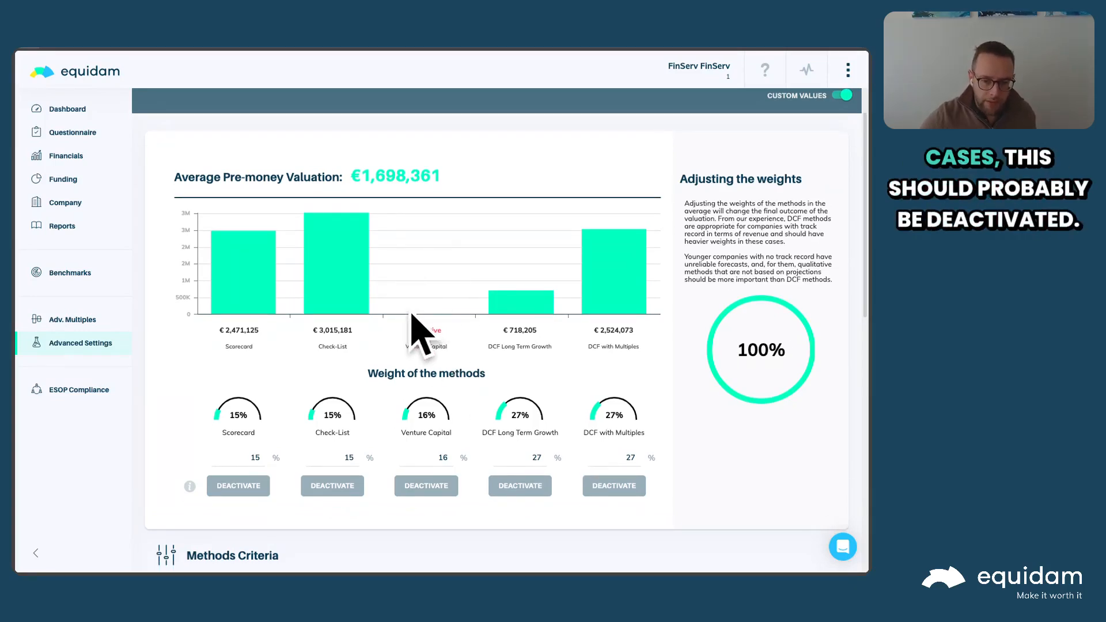
{"action": "left_click", "coordinate": [428, 486]}
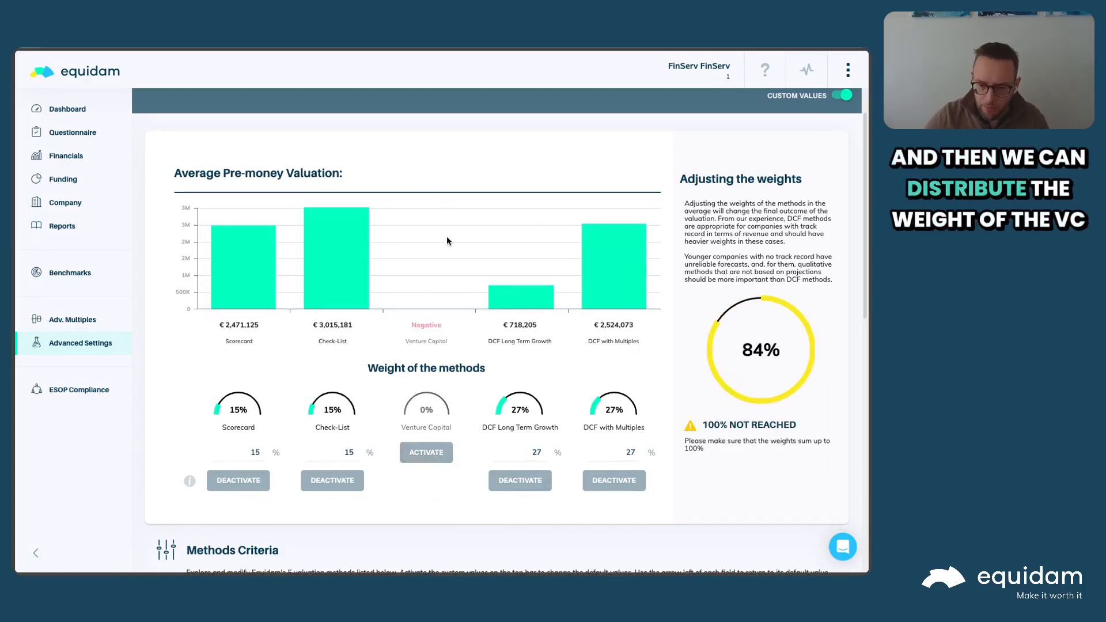
- Set the weights of Scorecard, Check-List, DCF Long Term Growth and DCF with Multiples to 25% each and save
{"action": "left_click", "coordinate": [354, 454]}
{"action": "type", "text": "25"}
{"action": "double_click", "coordinate": [349, 452]}
{"action": "double_click", "coordinate": [257, 453]}
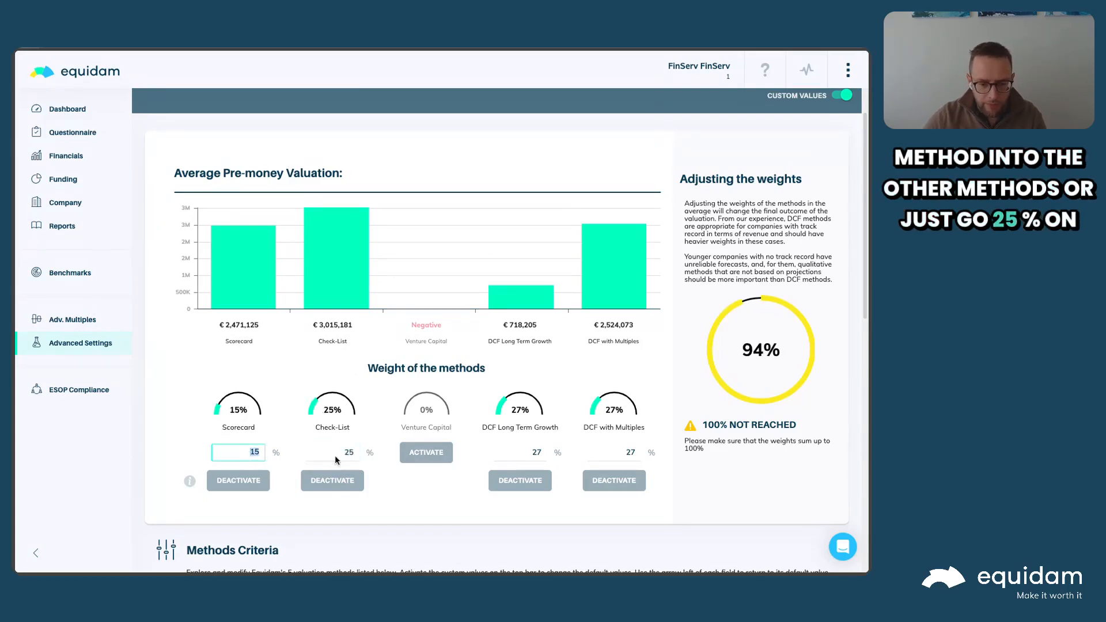
{"action": "type", "text": "25"}
{"action": "double_click", "coordinate": [535, 453]}
{"action": "type", "text": "25"}
{"action": "key", "text": "Tab"}
{"action": "type", "text": "25"}
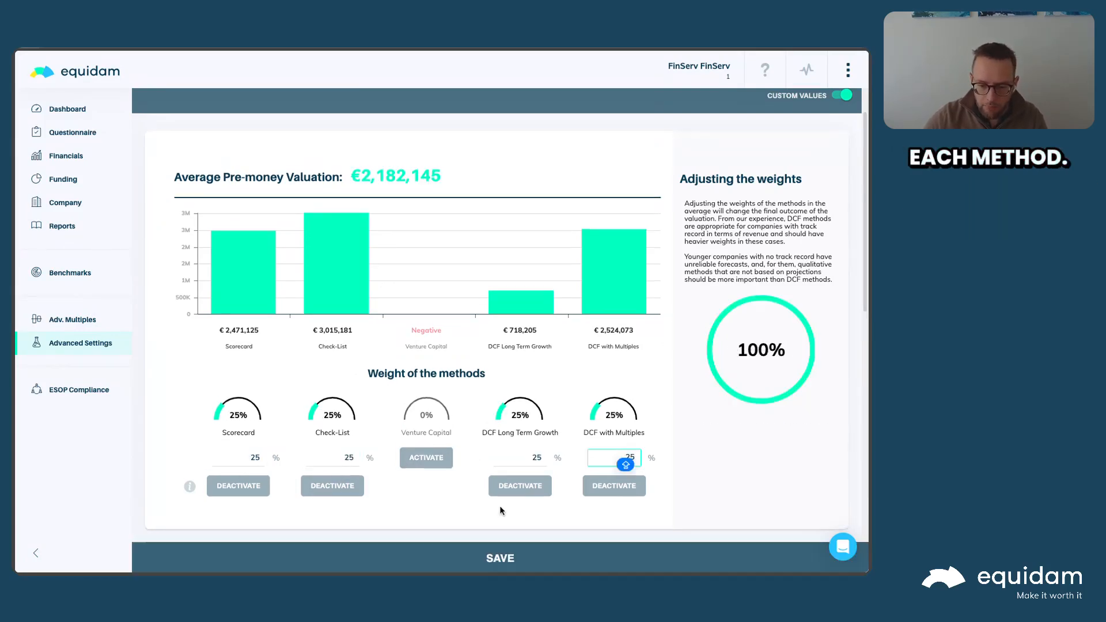
{"action": "left_click", "coordinate": [498, 548]}
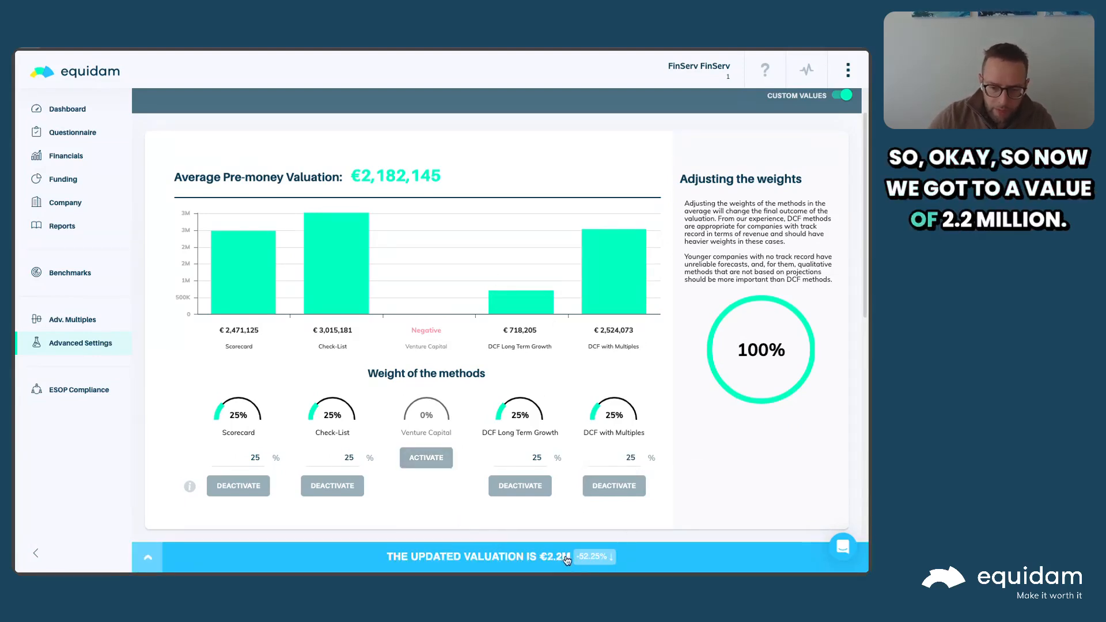
- Return to the Financials and examine how capital expenditures, outstanding debt and free cash flow reflect the building's value
{"action": "left_click", "coordinate": [65, 157]}
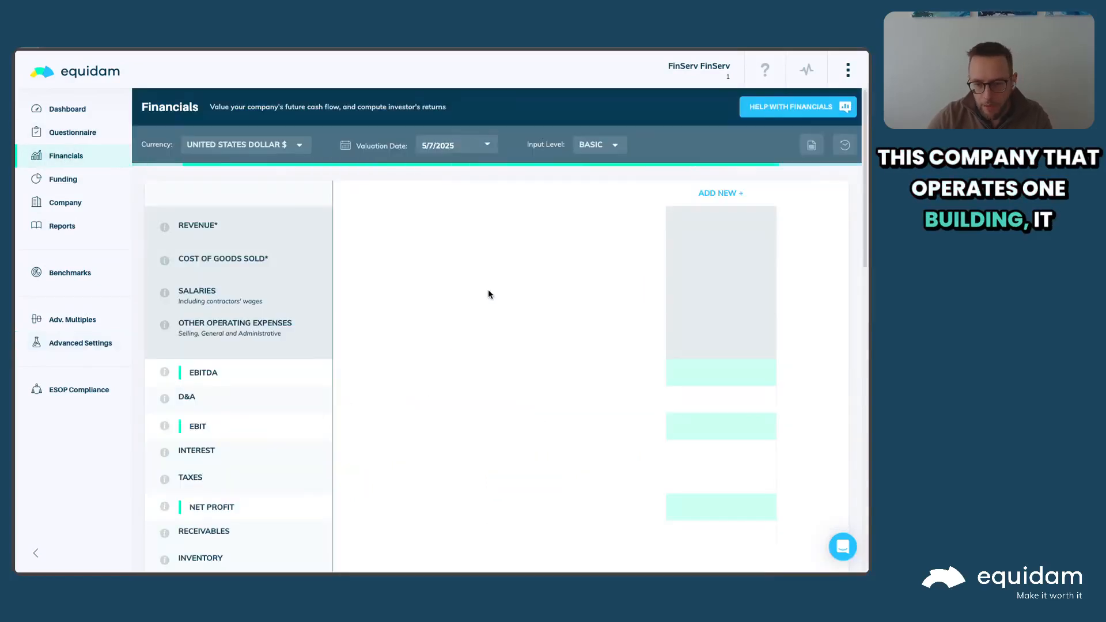
{"action": "scroll", "coordinate": [403, 415], "scroll_direction": "down", "scroll_amount": 5}
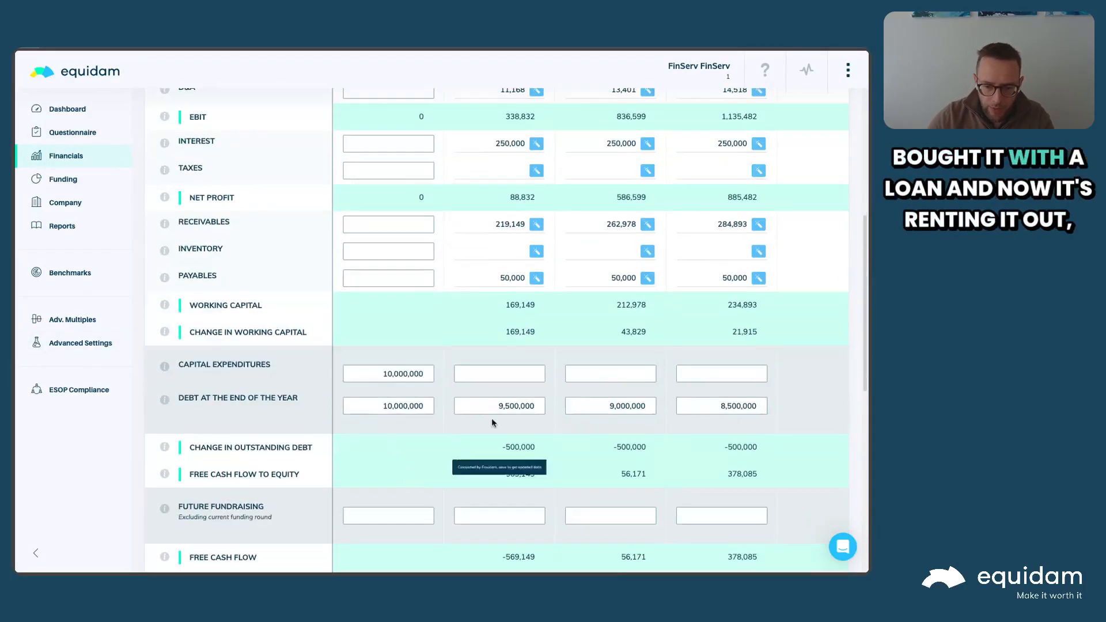
{"action": "scroll", "coordinate": [442, 357], "scroll_direction": "up", "scroll_amount": 5}
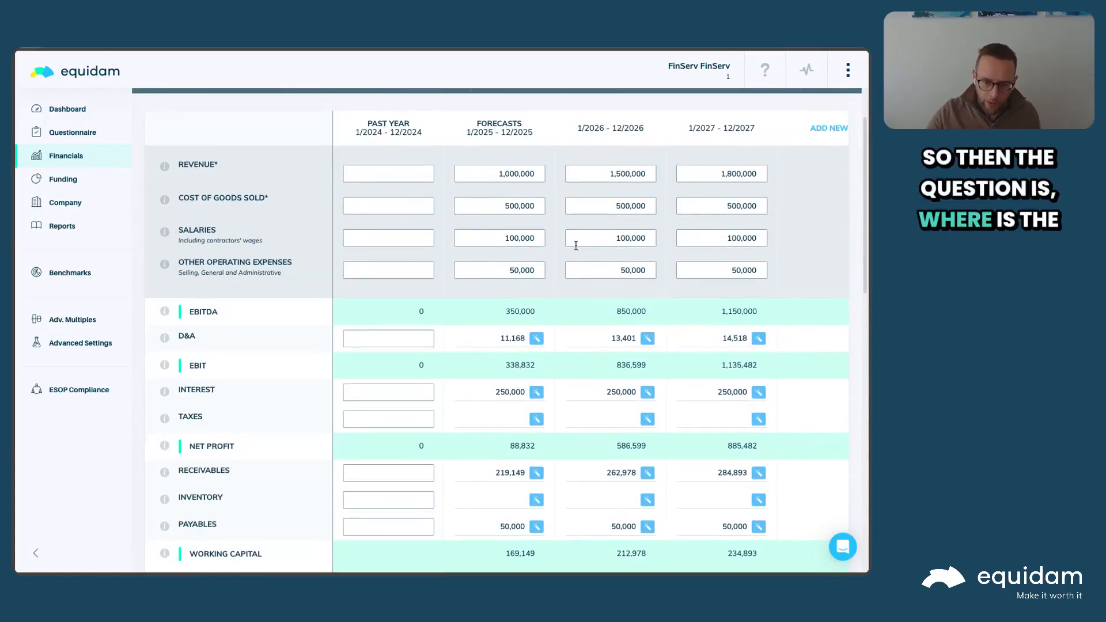
{"action": "scroll", "coordinate": [518, 219], "scroll_direction": "down", "scroll_amount": 3}
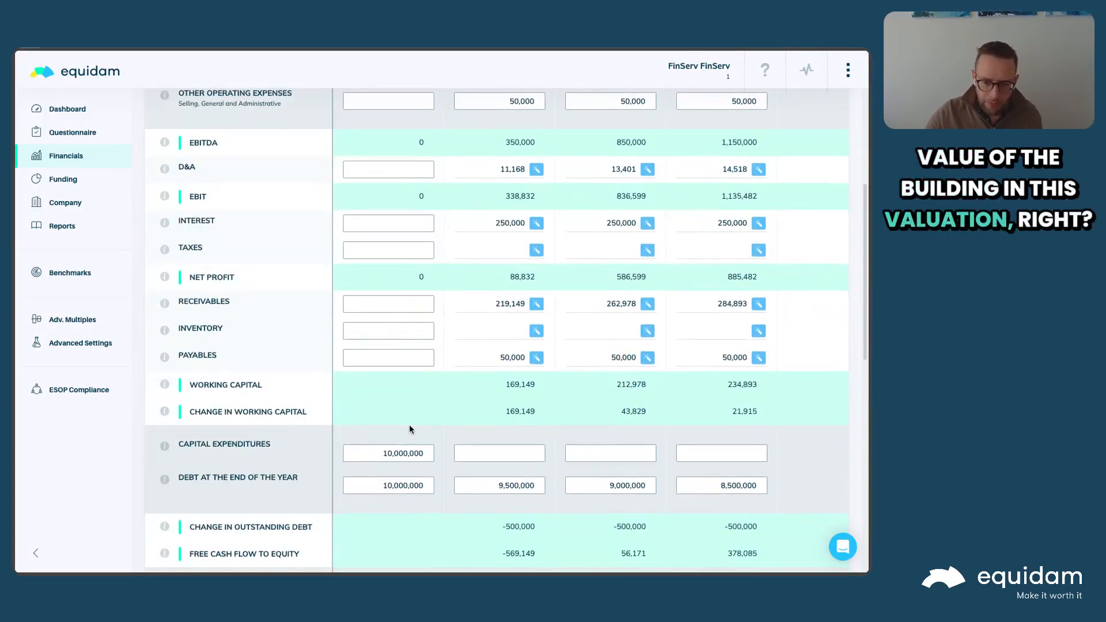
{"action": "scroll", "coordinate": [406, 421], "scroll_direction": "down", "scroll_amount": 1}
{"action": "scroll", "coordinate": [406, 398], "scroll_direction": "up", "scroll_amount": 3}
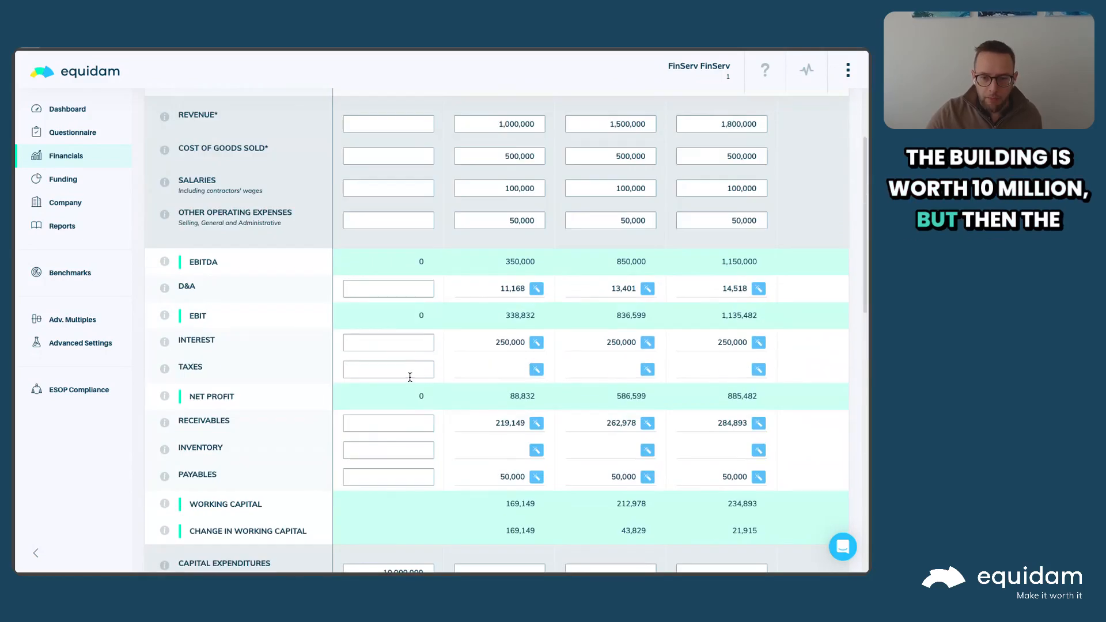
{"action": "scroll", "coordinate": [508, 322], "scroll_direction": "up", "scroll_amount": 2}
{"action": "scroll", "coordinate": [446, 379], "scroll_direction": "down", "scroll_amount": 1}
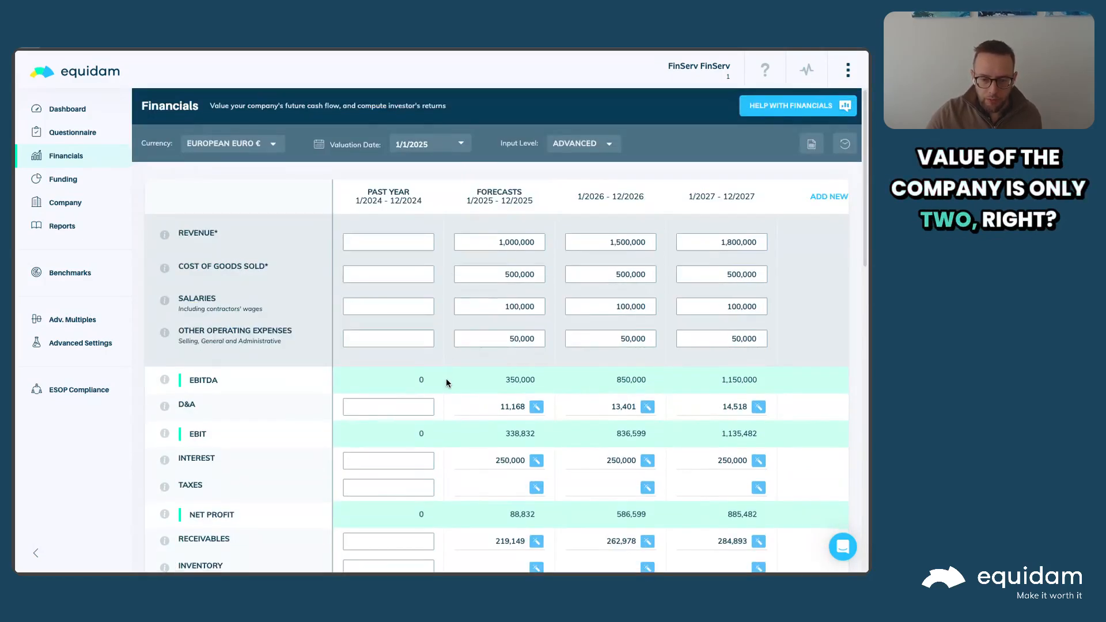
{"action": "scroll", "coordinate": [447, 382], "scroll_direction": "down", "scroll_amount": 5}
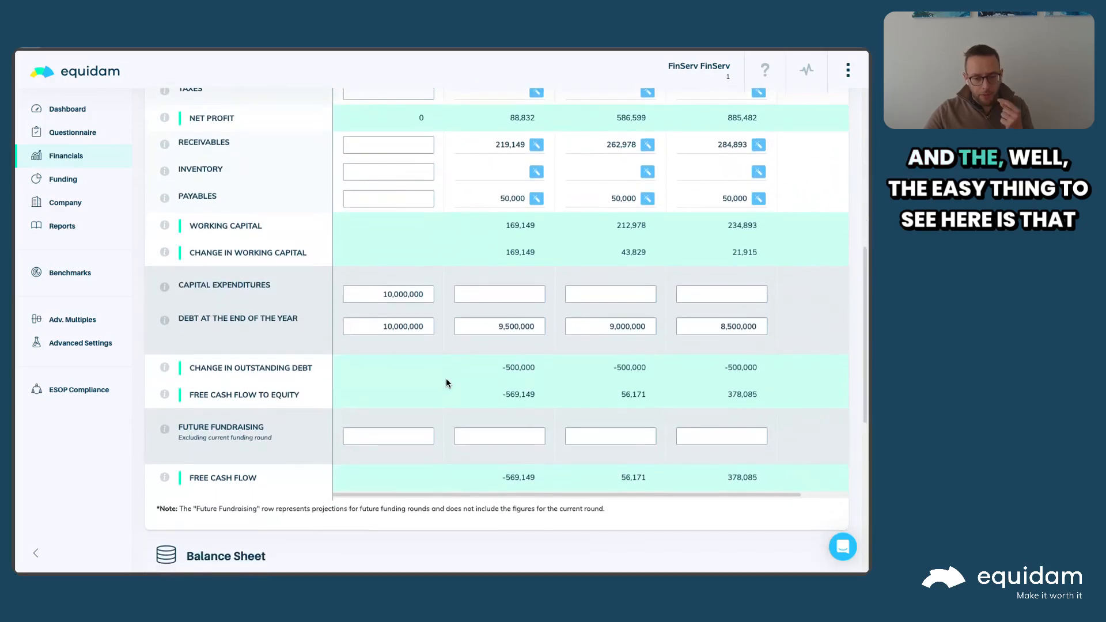
{"action": "scroll", "coordinate": [439, 368], "scroll_direction": "down", "scroll_amount": 2}
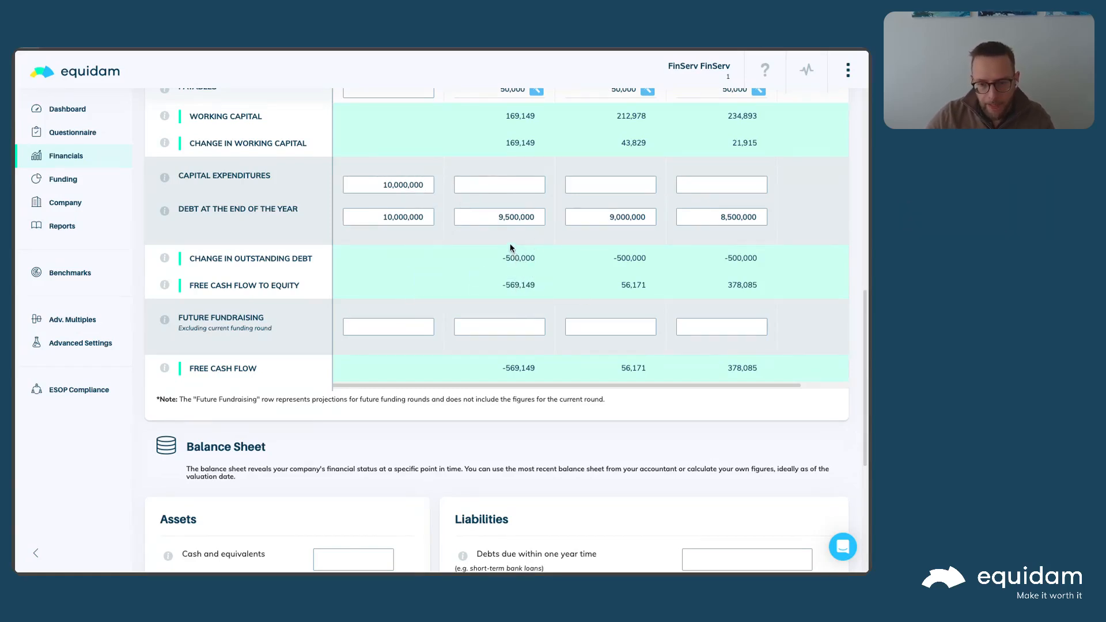
{"action": "scroll", "coordinate": [494, 248], "scroll_direction": "up", "scroll_amount": 1}
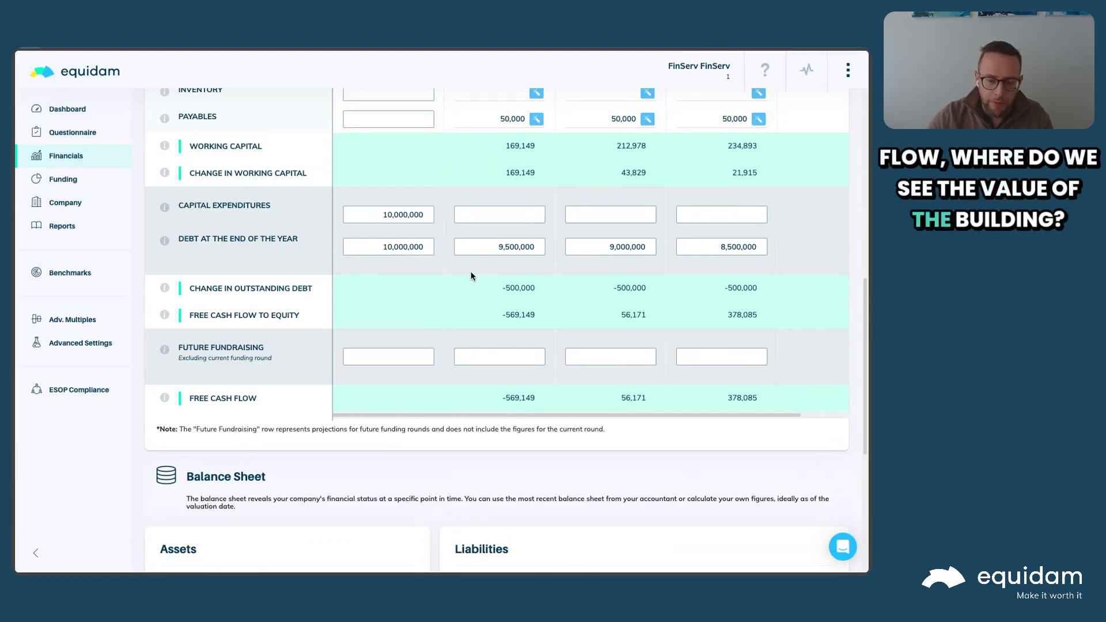
- Try to clear the debt at the end of the year for 2024 through 2027 and save the financials
{"action": "scroll", "coordinate": [464, 280], "scroll_direction": "up", "scroll_amount": 2}
{"action": "scroll", "coordinate": [464, 281], "scroll_direction": "up", "scroll_amount": 1}
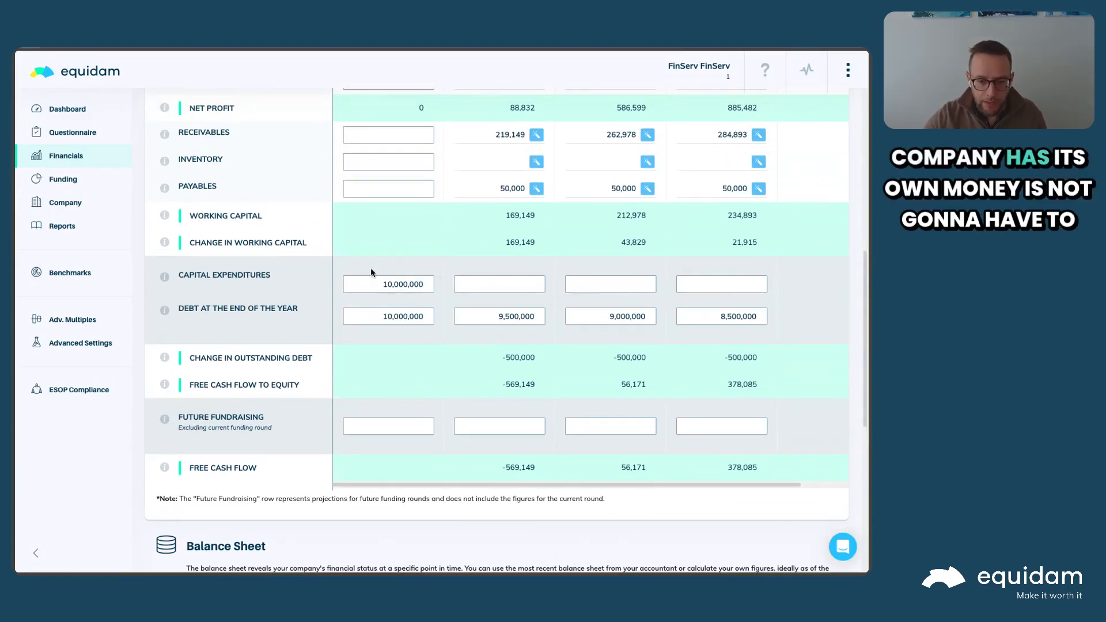
{"action": "double_click", "coordinate": [393, 309]}
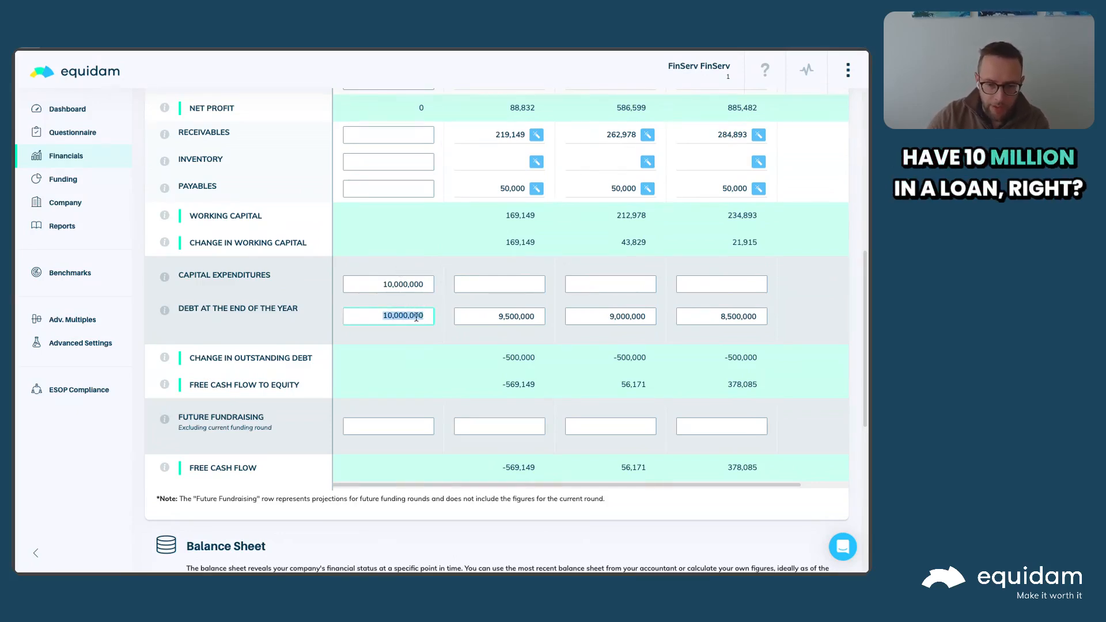
{"action": "key", "text": "BackSpace"}
{"action": "double_click", "coordinate": [508, 323]}
{"action": "key", "text": "BackSpace"}
{"action": "double_click", "coordinate": [631, 315]}
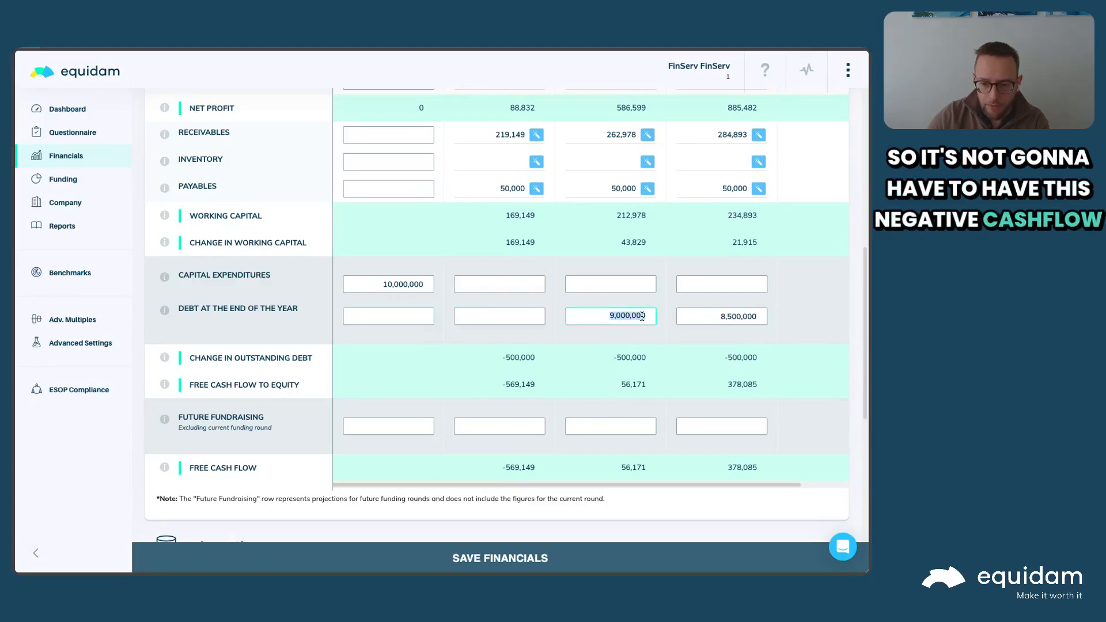
{"action": "key", "text": "BackSpace"}
{"action": "double_click", "coordinate": [729, 313]}
{"action": "key", "text": "BackSpace"}
{"action": "left_click", "coordinate": [510, 558]}
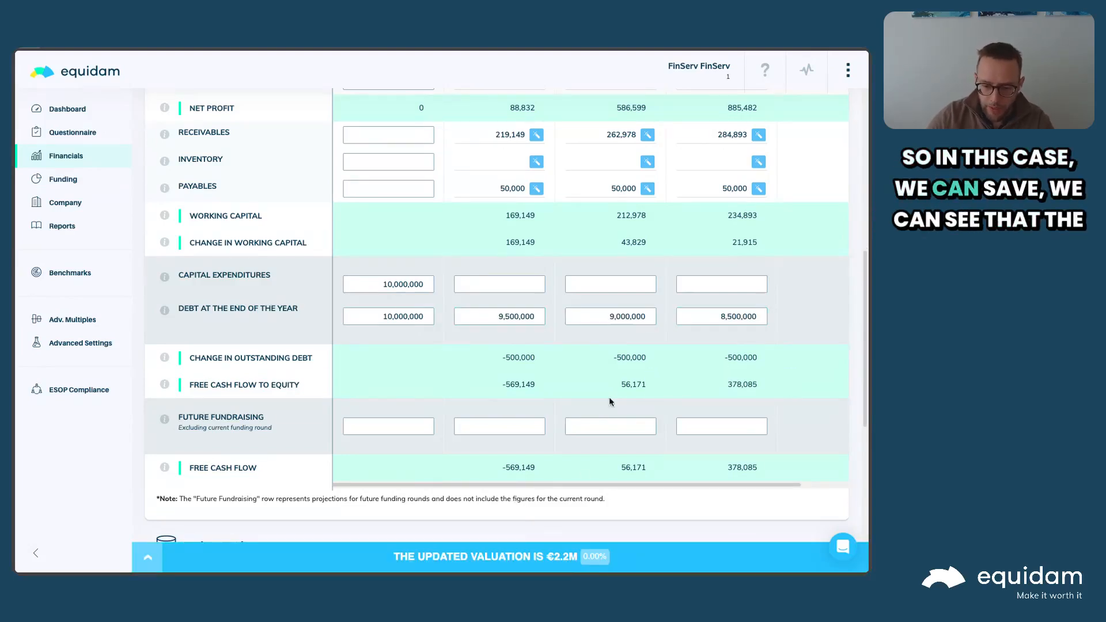
- Set the debt at the end of the year to 0 for 2024 through 2027 and save the financials
{"action": "double_click", "coordinate": [422, 315]}
{"action": "type", "text": "0"}
{"action": "double_click", "coordinate": [543, 316]}
{"action": "type", "text": "00"}
{"action": "key", "text": "Tab"}
{"action": "type", "text": "0"}
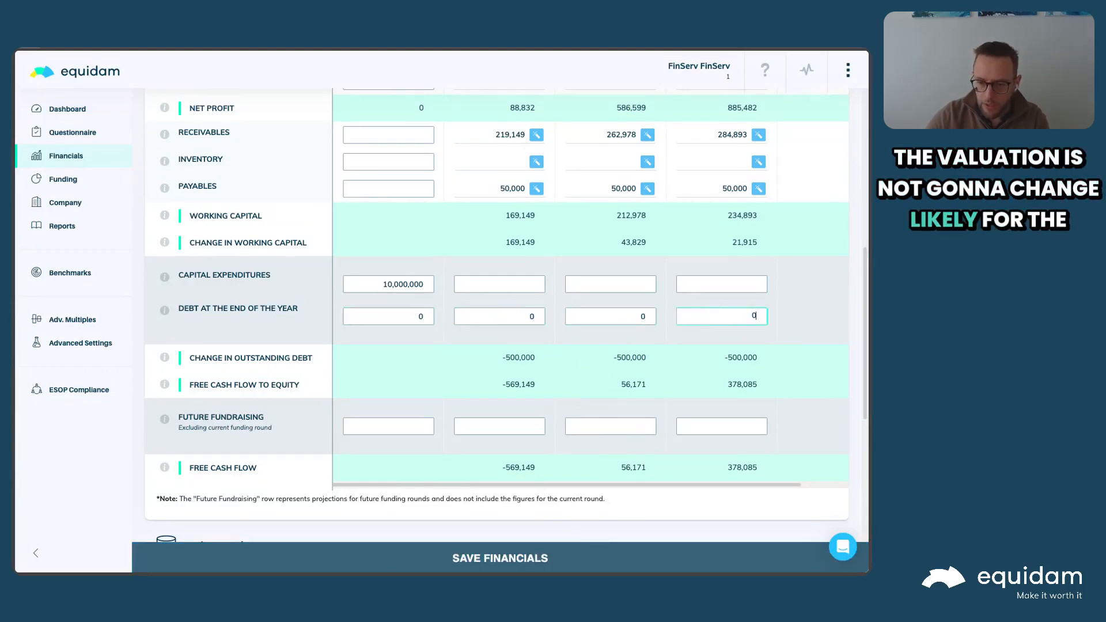
{"action": "left_click", "coordinate": [437, 570]}
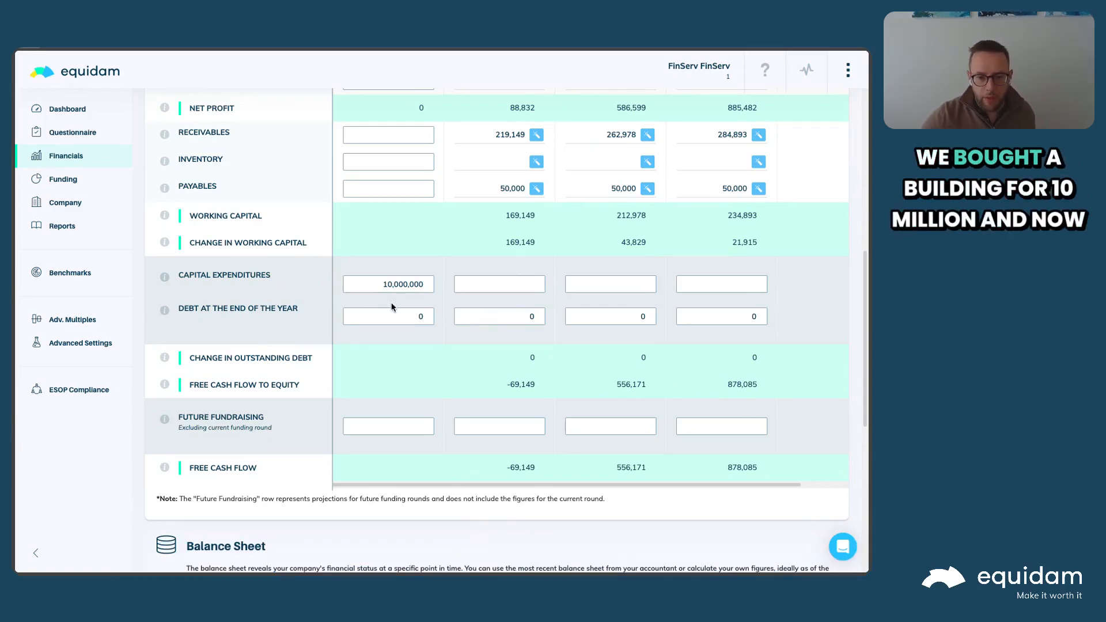
- Extend the financial projections with two additional forecast years, 2028 and 2029
{"action": "scroll", "coordinate": [399, 299], "scroll_direction": "up", "scroll_amount": 1}
{"action": "scroll", "coordinate": [382, 344], "scroll_direction": "up", "scroll_amount": 2}
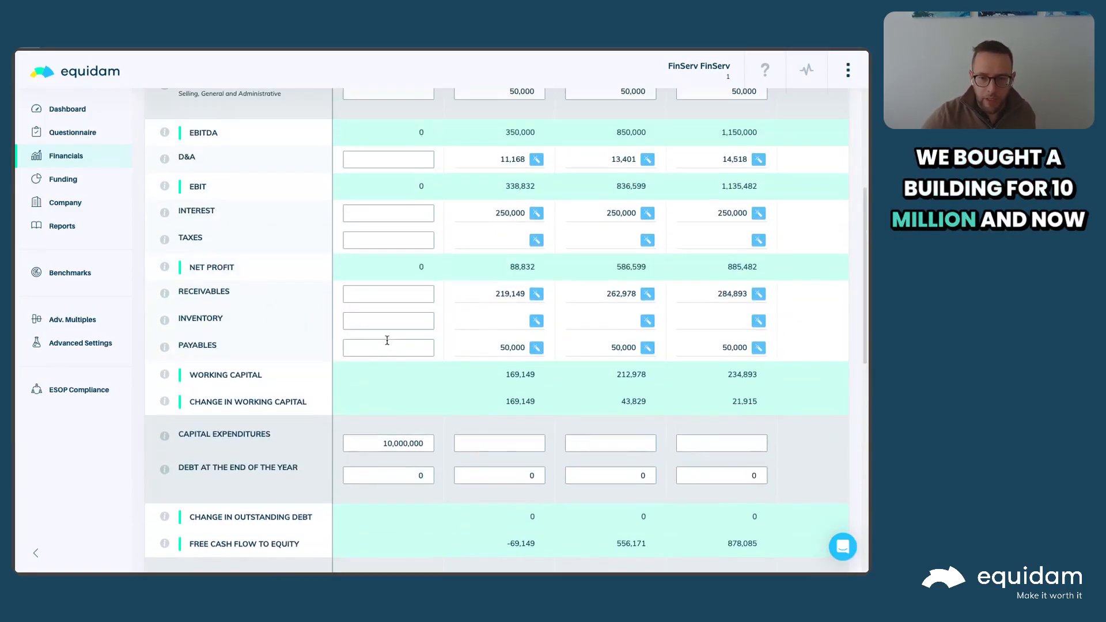
{"action": "scroll", "coordinate": [452, 233], "scroll_direction": "up", "scroll_amount": 2}
{"action": "scroll", "coordinate": [456, 242], "scroll_direction": "down", "scroll_amount": 4}
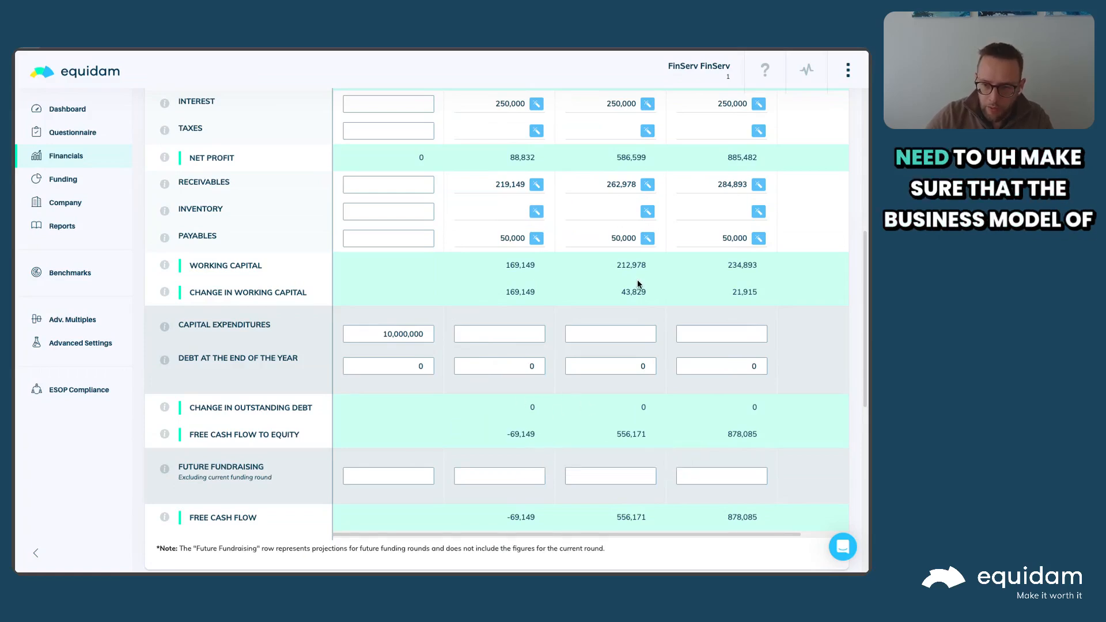
{"action": "scroll", "coordinate": [656, 305], "scroll_direction": "up", "scroll_amount": 1}
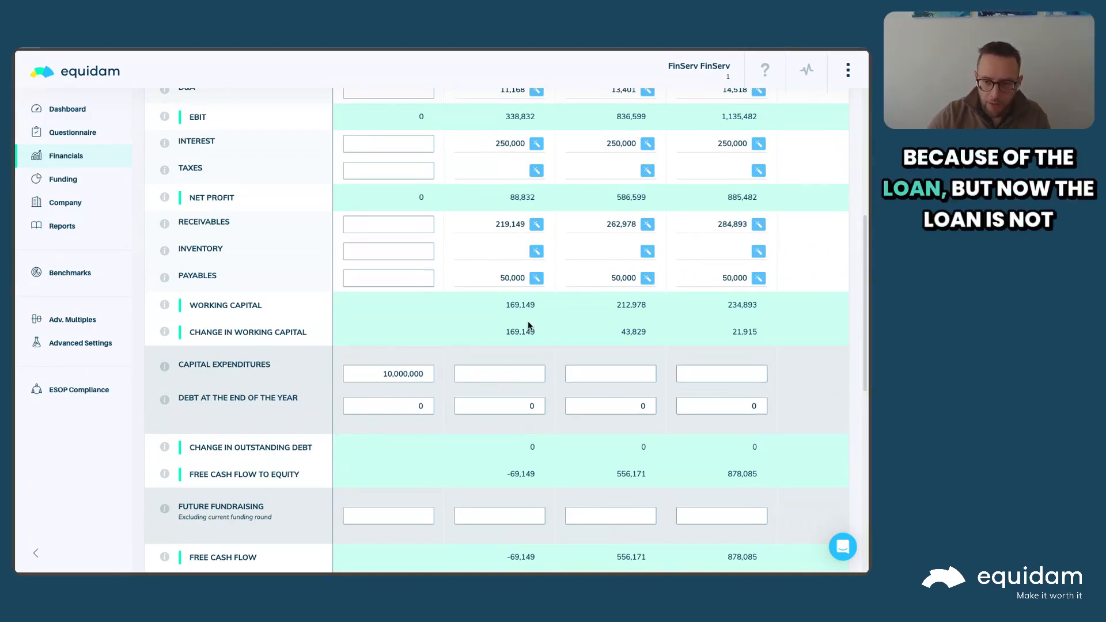
{"action": "scroll", "coordinate": [495, 386], "scroll_direction": "up", "scroll_amount": 4}
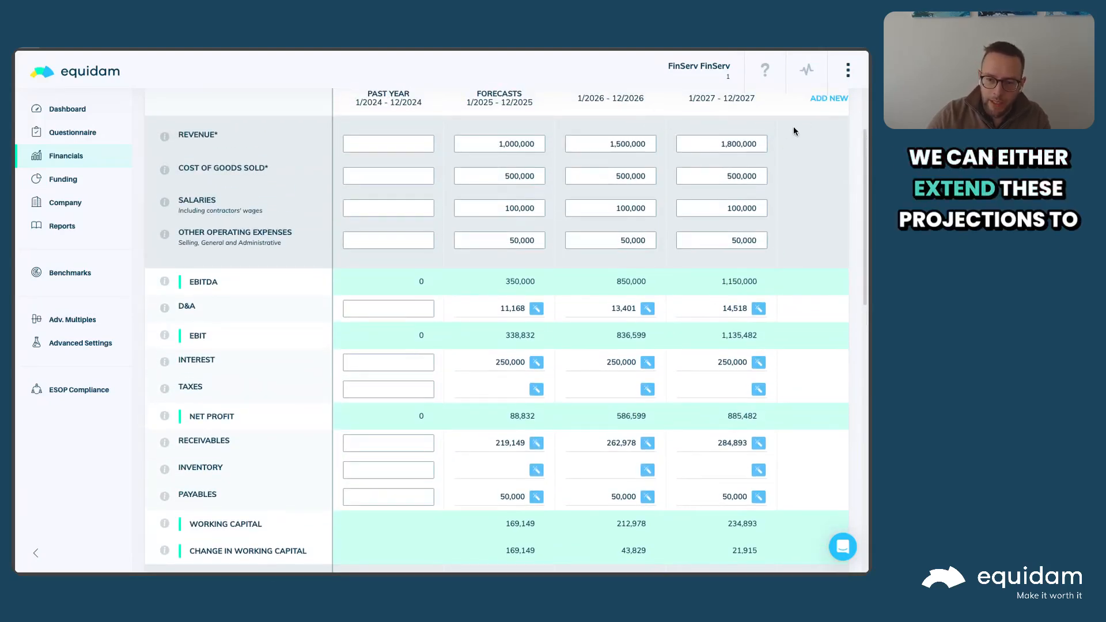
{"action": "scroll", "coordinate": [773, 136], "scroll_direction": "right", "scroll_amount": 1}
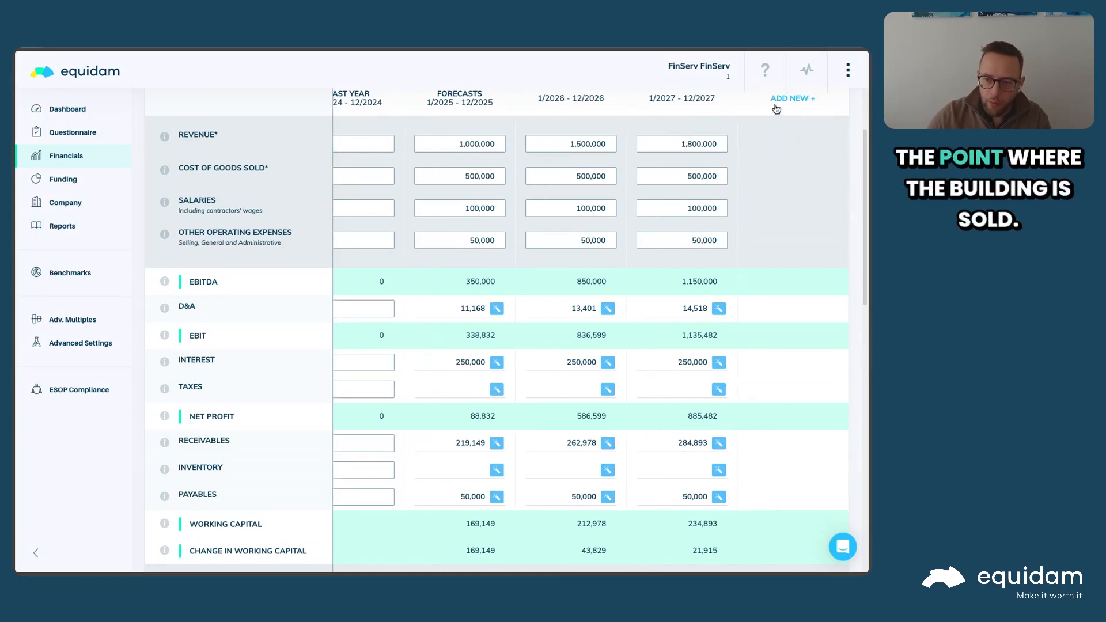
{"action": "left_click", "coordinate": [775, 101]}
{"action": "scroll", "coordinate": [789, 119], "scroll_direction": "right", "scroll_amount": 2}
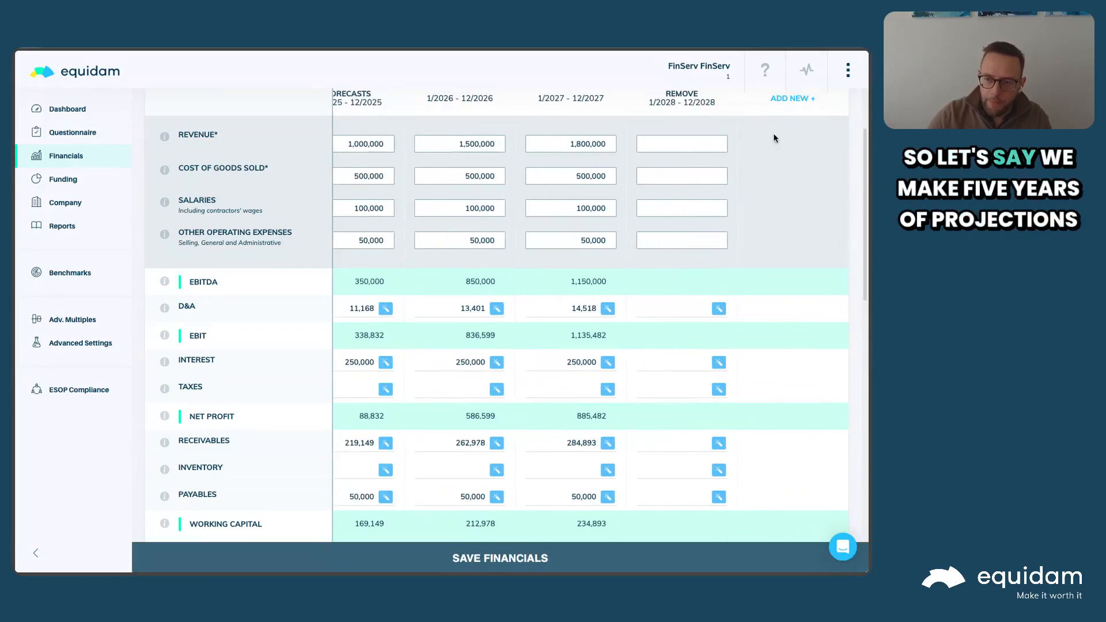
{"action": "left_click", "coordinate": [780, 112]}
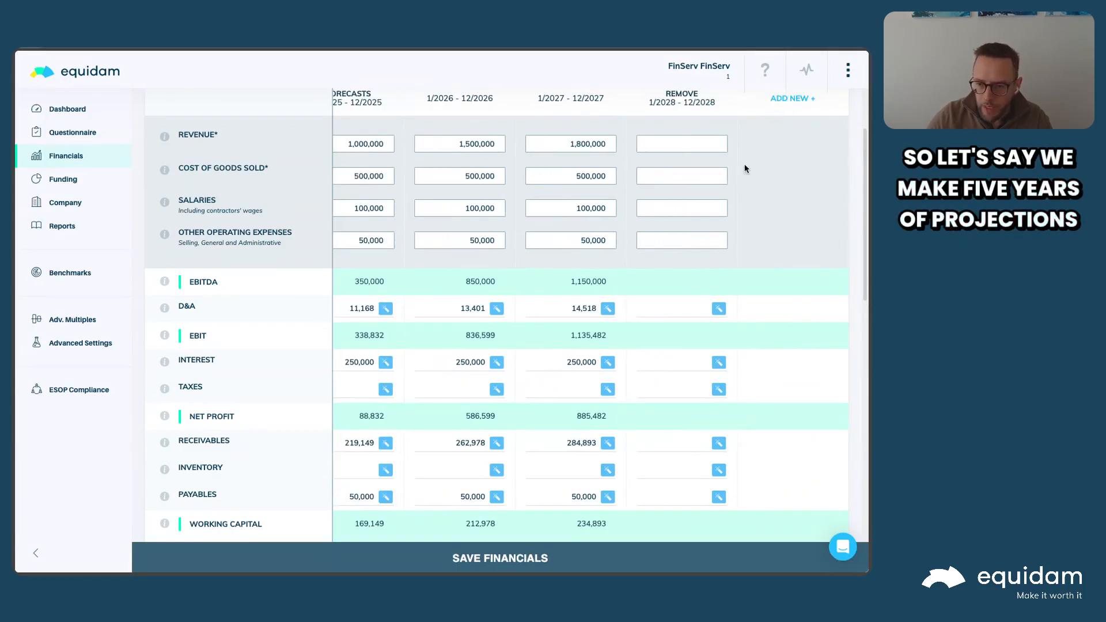
- Copy the 2027 revenue of 1,800,000 into 2028 and 2029
{"action": "left_click", "coordinate": [527, 141]}
{"action": "key", "text": "ctrl+a"}
{"action": "key", "text": "ctrl+c"}
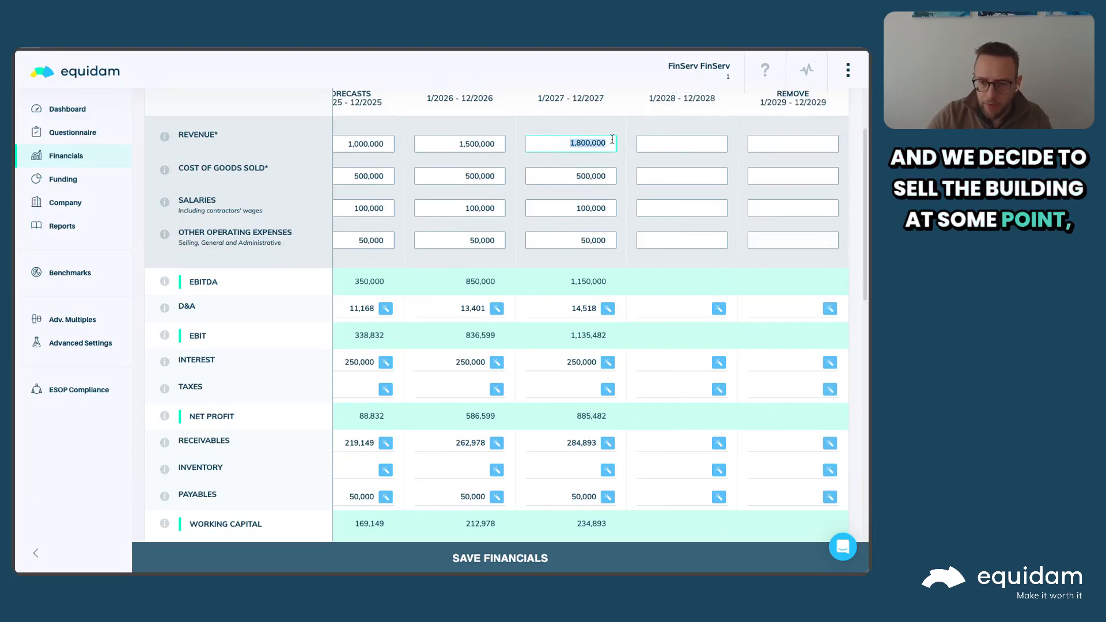
{"action": "left_click", "coordinate": [682, 144]}
{"action": "key", "text": "ctrl+v"}
{"action": "left_click", "coordinate": [771, 145]}
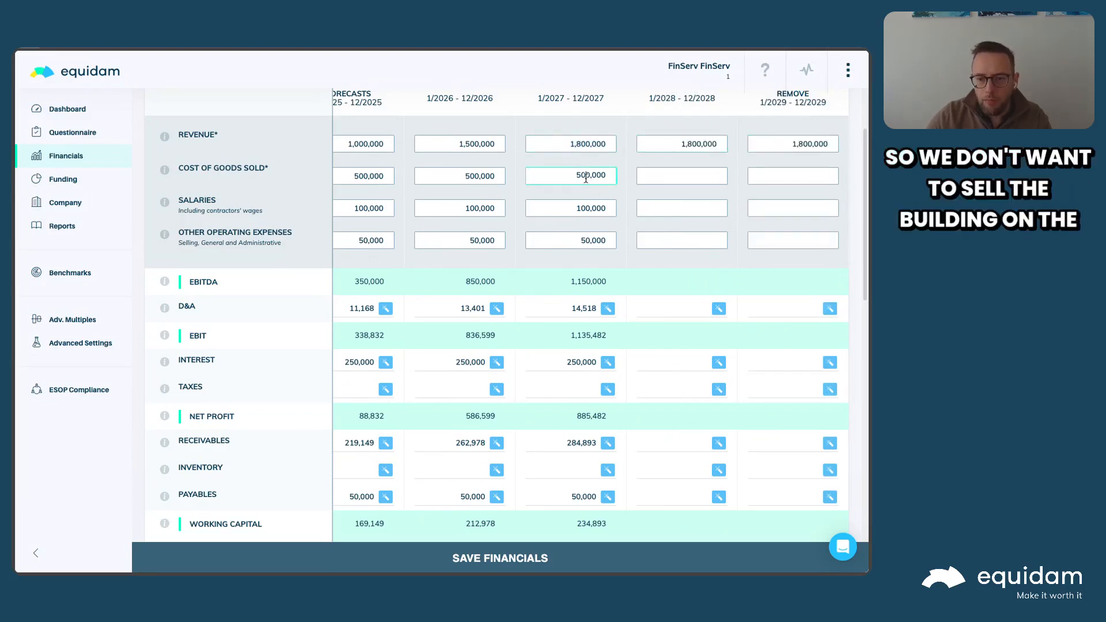
- Fill 2028 and 2029 with cost of goods sold of 500,000 and salaries of 100,000, matching 2027
{"action": "double_click", "coordinate": [569, 211]}
{"action": "key", "text": "ctrl+a"}
{"action": "key", "text": "ctrl+c"}
{"action": "left_click", "coordinate": [701, 208]}
{"action": "key", "text": "ctrl+v"}
{"action": "left_click", "coordinate": [772, 209]}
{"action": "key", "text": "ctrl+v"}
- Set other operating expenses to 50,000 for 2028 and 2029 and save the financials
{"action": "left_click", "coordinate": [588, 238]}
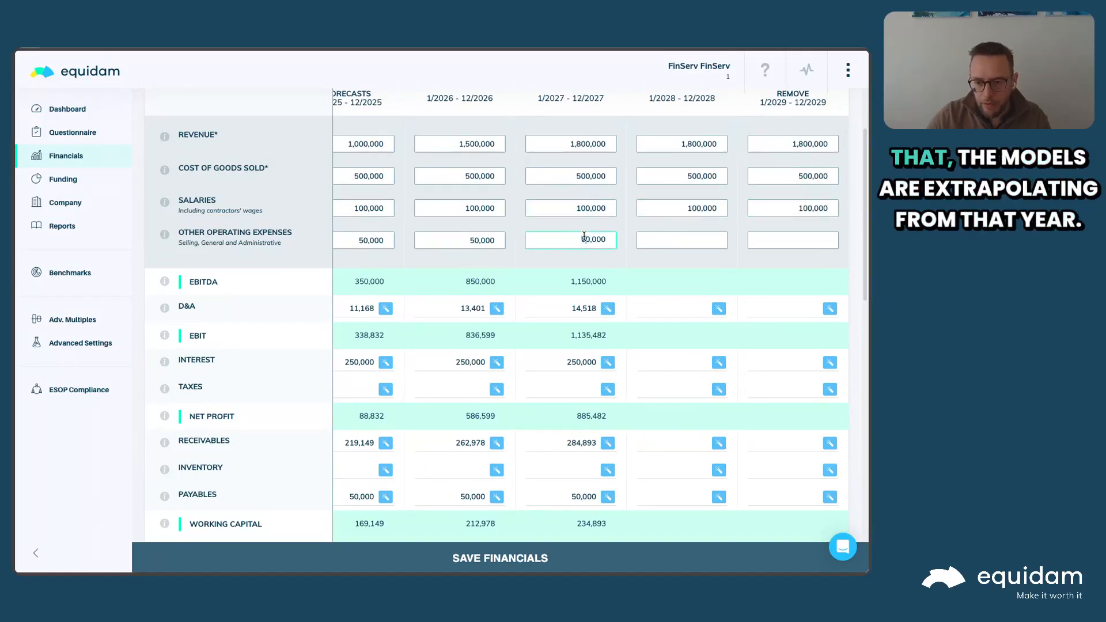
{"action": "key", "text": "ctrl+c"}
{"action": "left_click", "coordinate": [697, 240]}
{"action": "key", "text": "ctrl+v"}
{"action": "left_click", "coordinate": [802, 244]}
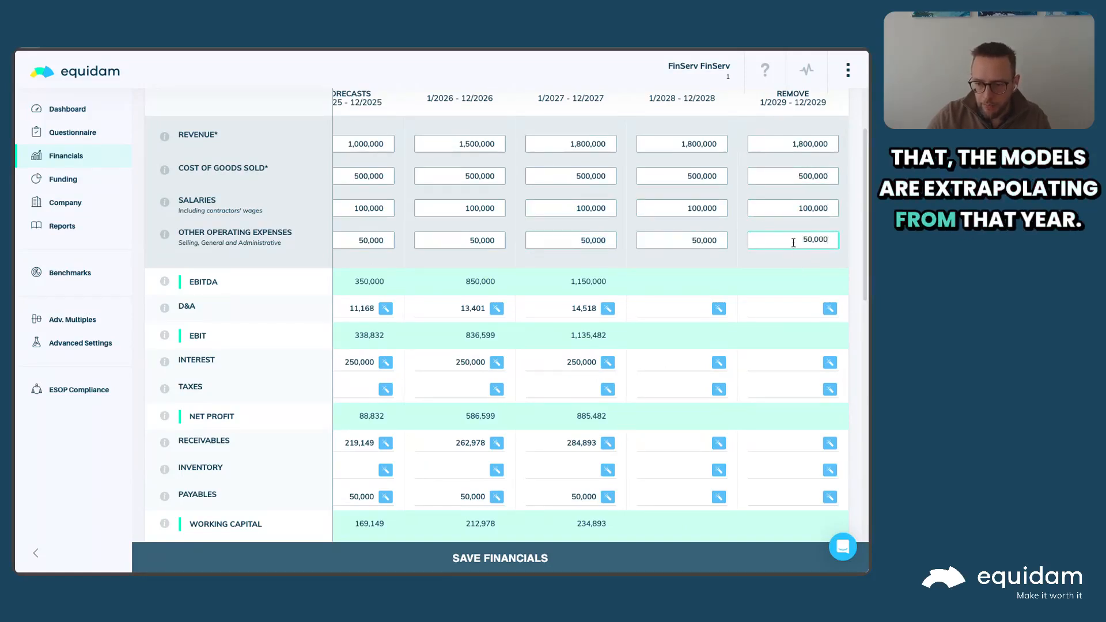
{"action": "left_click", "coordinate": [581, 554]}
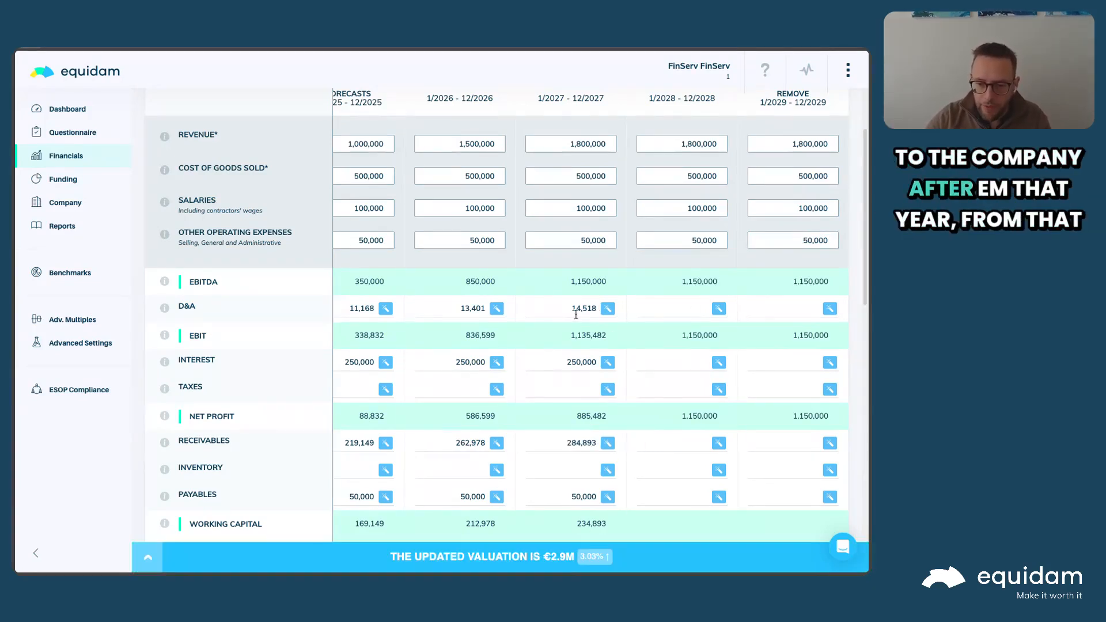
- Copy the 2027 D&A value of 14,518 into 2028 and 2029
{"action": "key", "text": "super+c"}
{"action": "left_click", "coordinate": [646, 308]}
{"action": "key", "text": "super+v"}
{"action": "left_click", "coordinate": [763, 312]}
{"action": "key", "text": "super+v"}
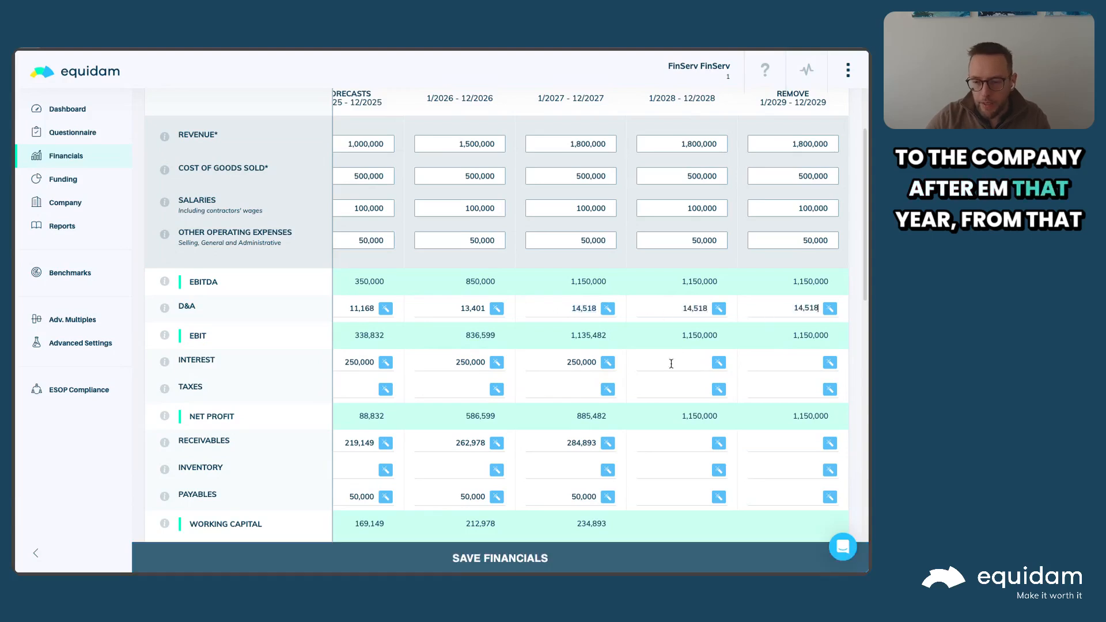
- Copy the 2027 interest of 250,000 into 2028 and 2029
{"action": "double_click", "coordinate": [588, 361]}
{"action": "key", "text": "super+c"}
{"action": "left_click", "coordinate": [669, 361]}
{"action": "key", "text": "super+v"}
{"action": "left_click", "coordinate": [784, 360]}
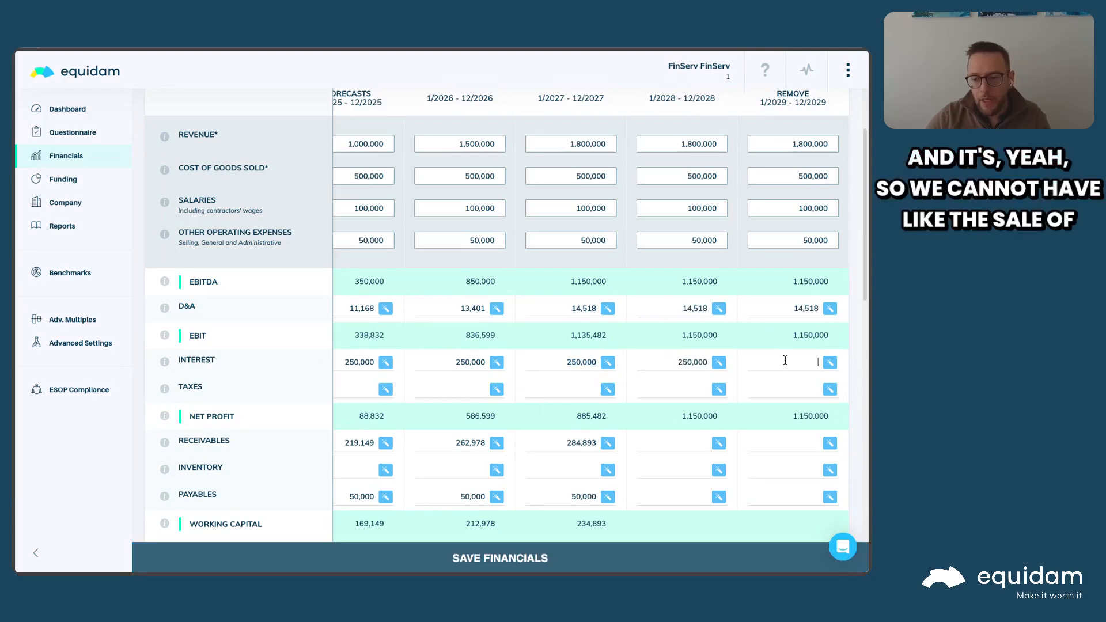
- Set the receivables to 284,893 for 2028 and 2029, matching 2027
{"action": "left_click", "coordinate": [682, 442]}
{"action": "key", "text": "super+v"}
{"action": "left_click", "coordinate": [766, 444]}
{"action": "key", "text": "super+v"}
- Keep the 2027 payables at 50,000, enter the same amount for 2028 and 2029, and save the financials
{"action": "double_click", "coordinate": [588, 498]}
{"action": "key", "text": "super+v"}
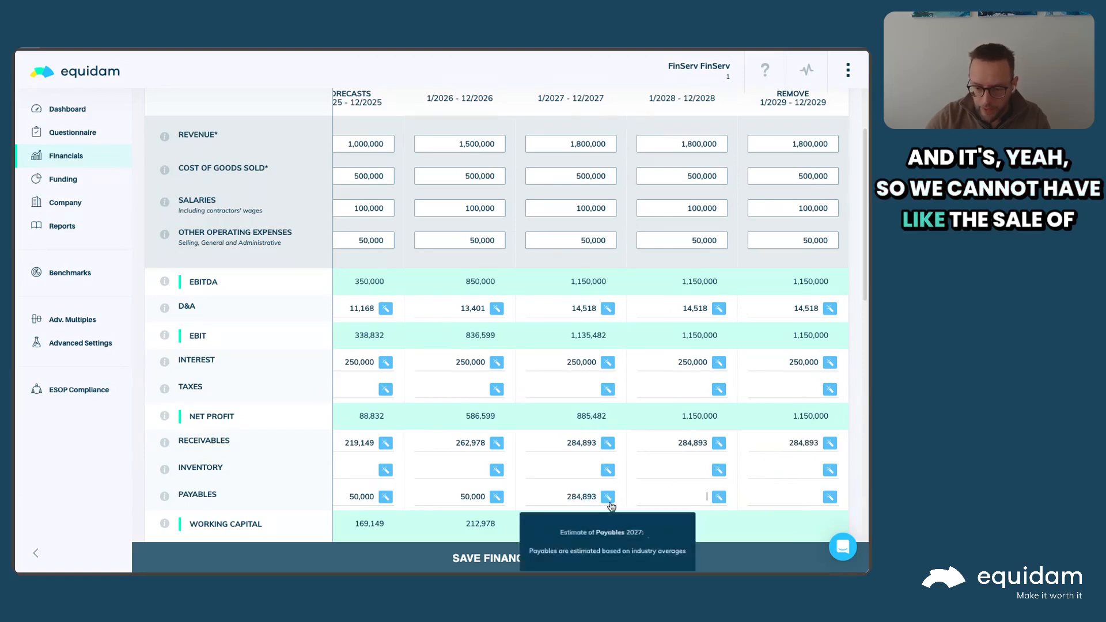
{"action": "left_click_drag", "start_coordinate": [567, 496], "coordinate": [583, 497]}
{"action": "type", "text": "5000"}
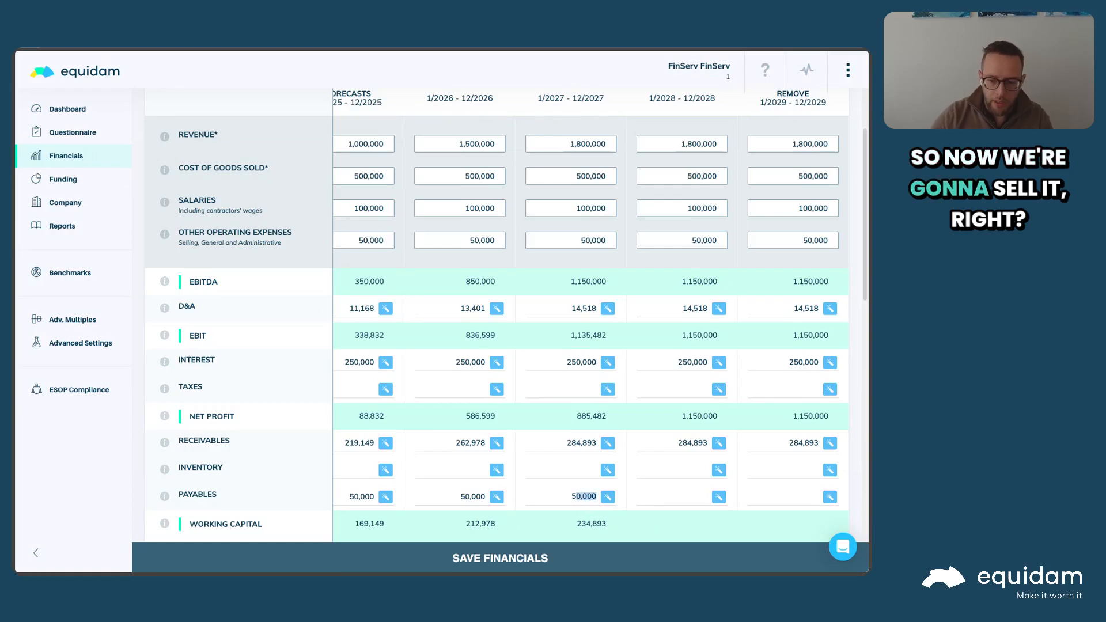
{"action": "key", "text": "shift+Left"}
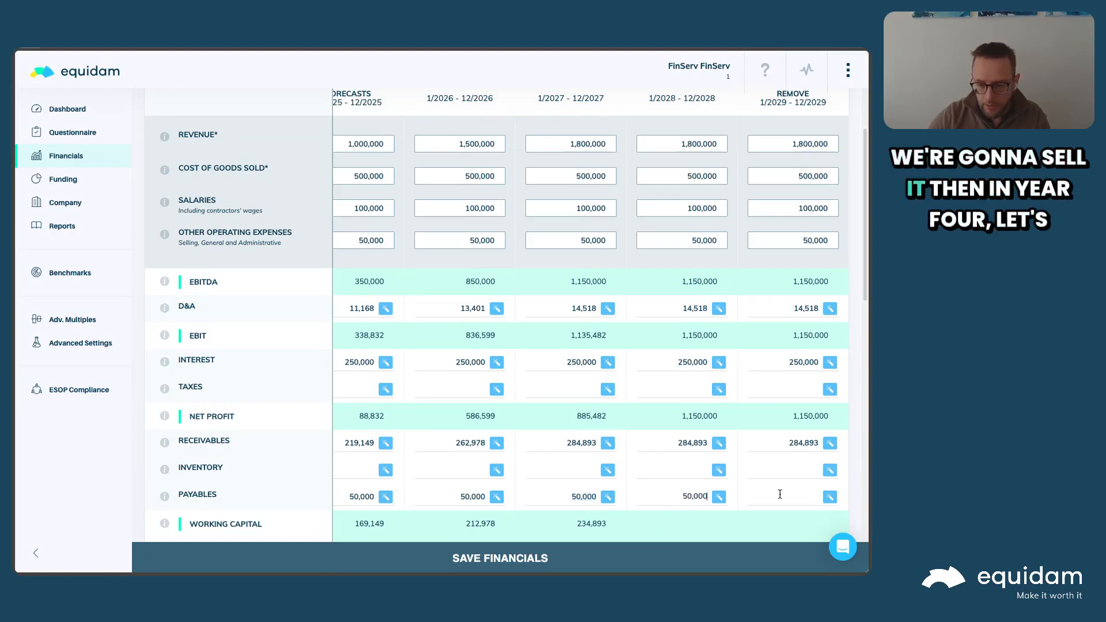
{"action": "left_click", "coordinate": [599, 556]}
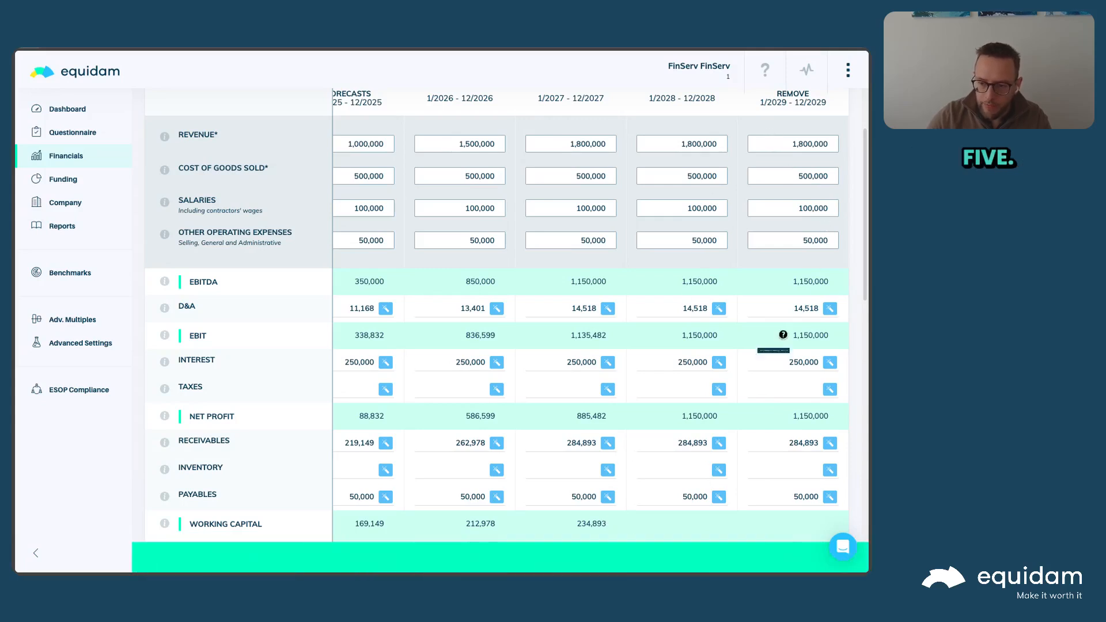
- Raise the 2028 revenue to 13,800,000 to include the building's sale and save the financials
{"action": "left_click", "coordinate": [681, 145]}
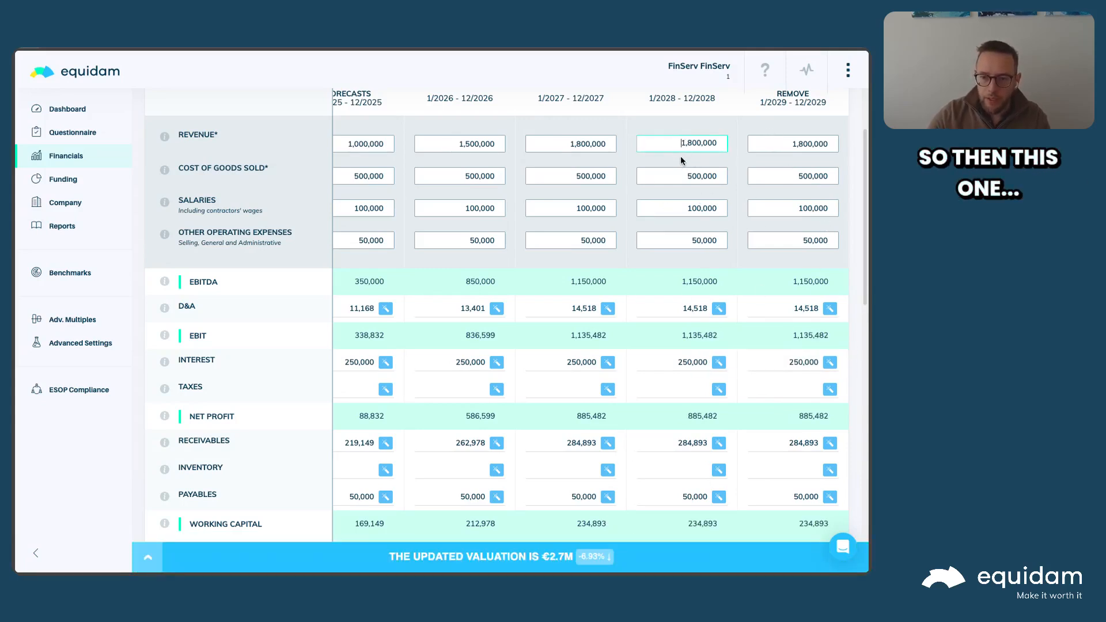
{"action": "key", "text": "Right"}
{"action": "key", "text": "BackSpace"}
{"action": "type", "text": "13"}
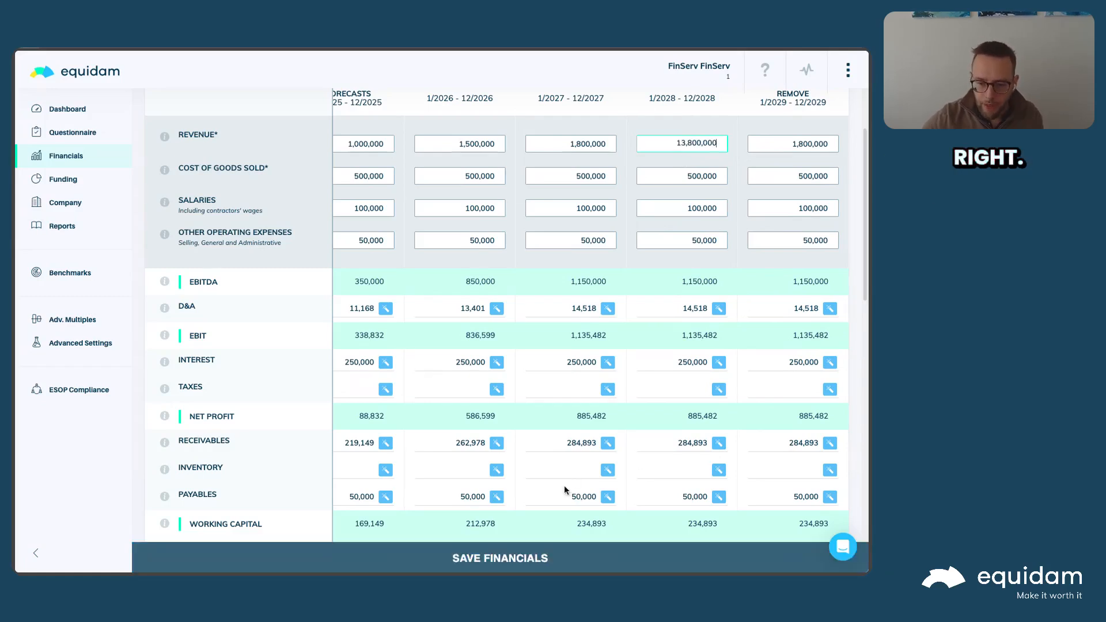
{"action": "left_click", "coordinate": [536, 550]}
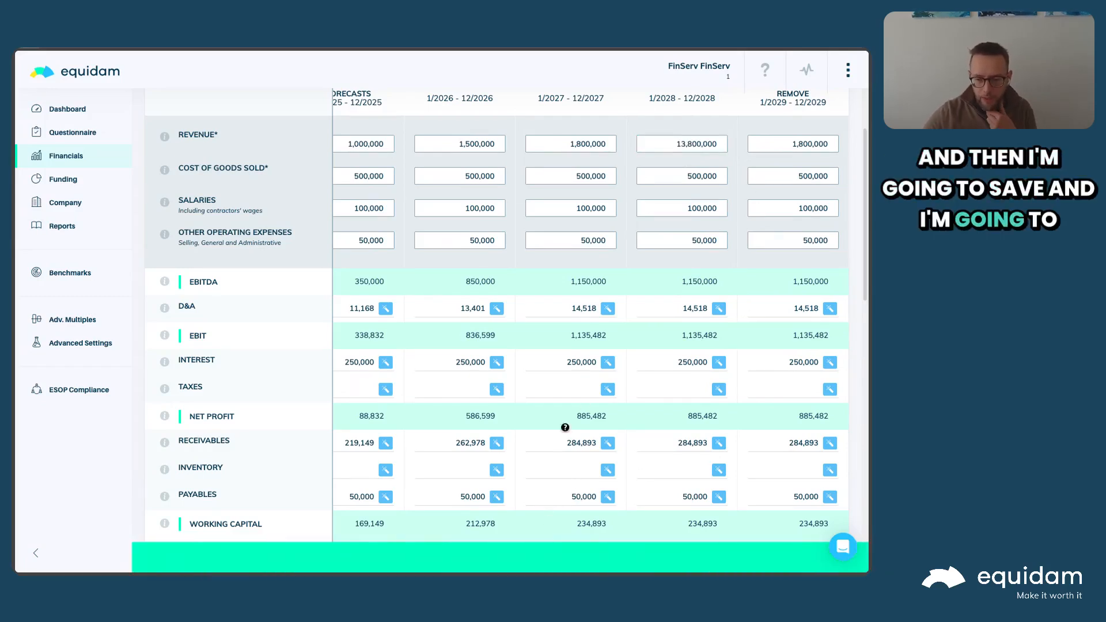
- Check the free cash flow for the sale year and compare the valuation methods in the Advanced Settings
{"action": "scroll", "coordinate": [558, 521], "scroll_direction": "down", "scroll_amount": 7}
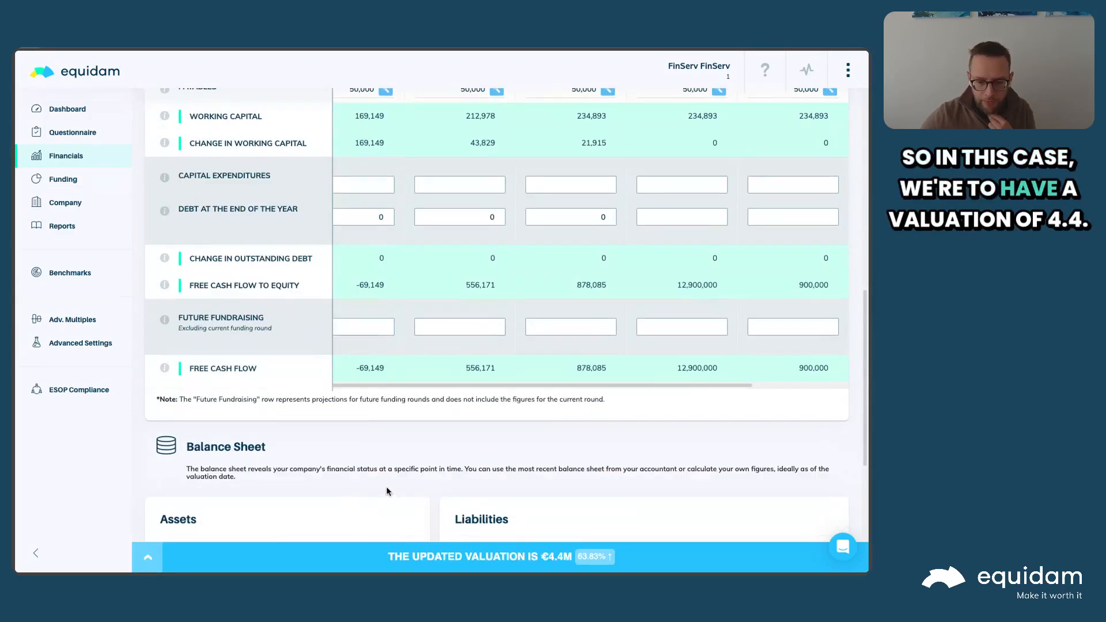
{"action": "left_click", "coordinate": [151, 563]}
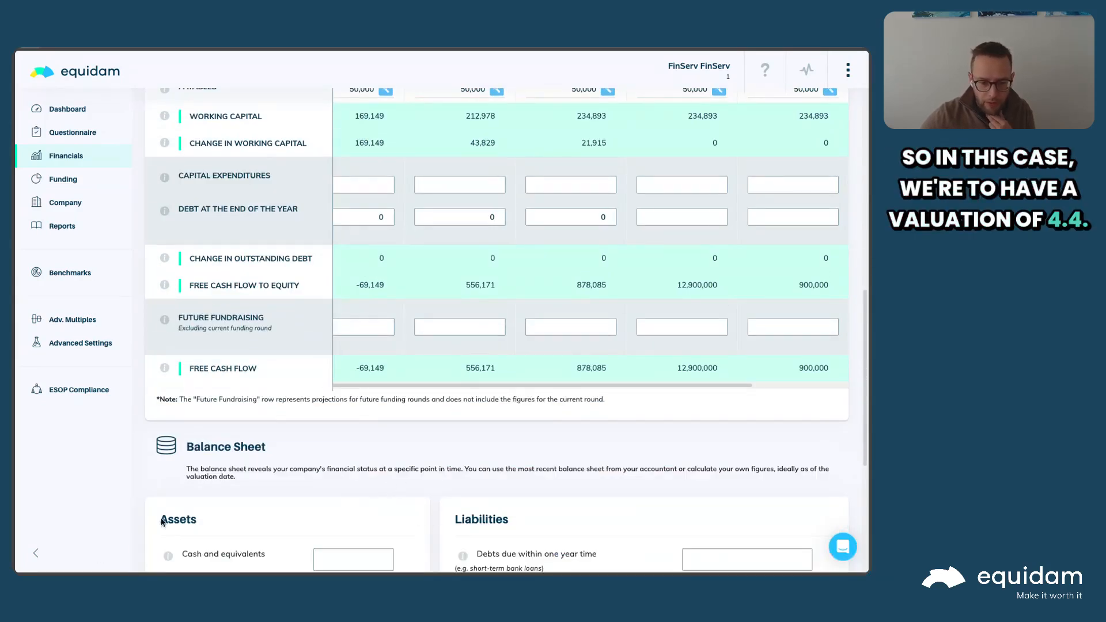
{"action": "left_click", "coordinate": [80, 343]}
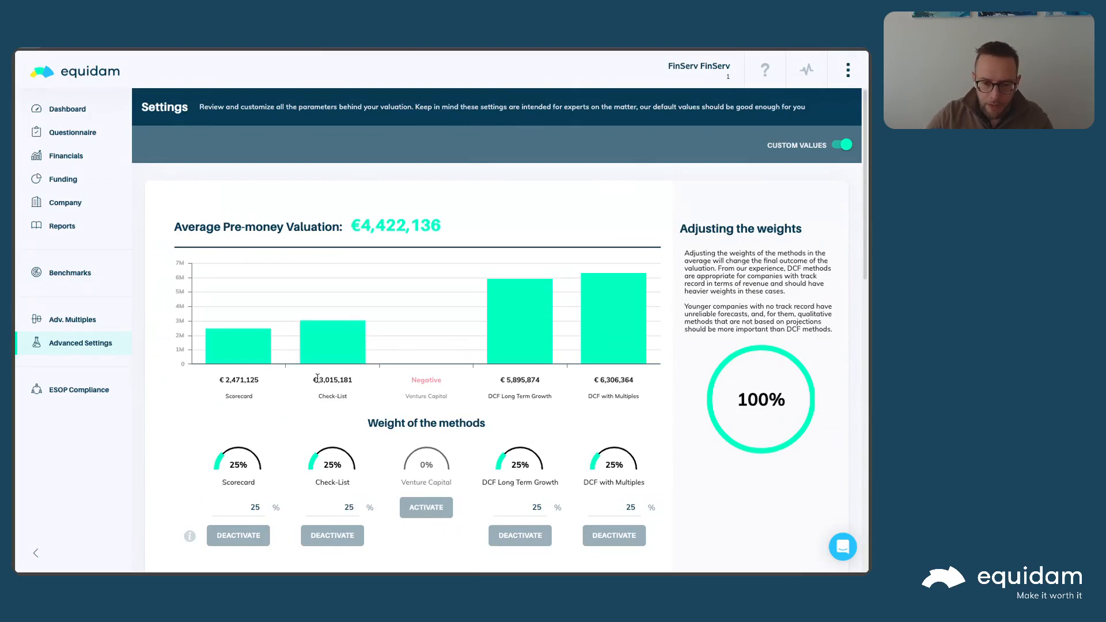
- Return to the Financials and examine the 2025–2029 projections around the year of the building's sale
{"action": "left_click", "coordinate": [86, 157]}
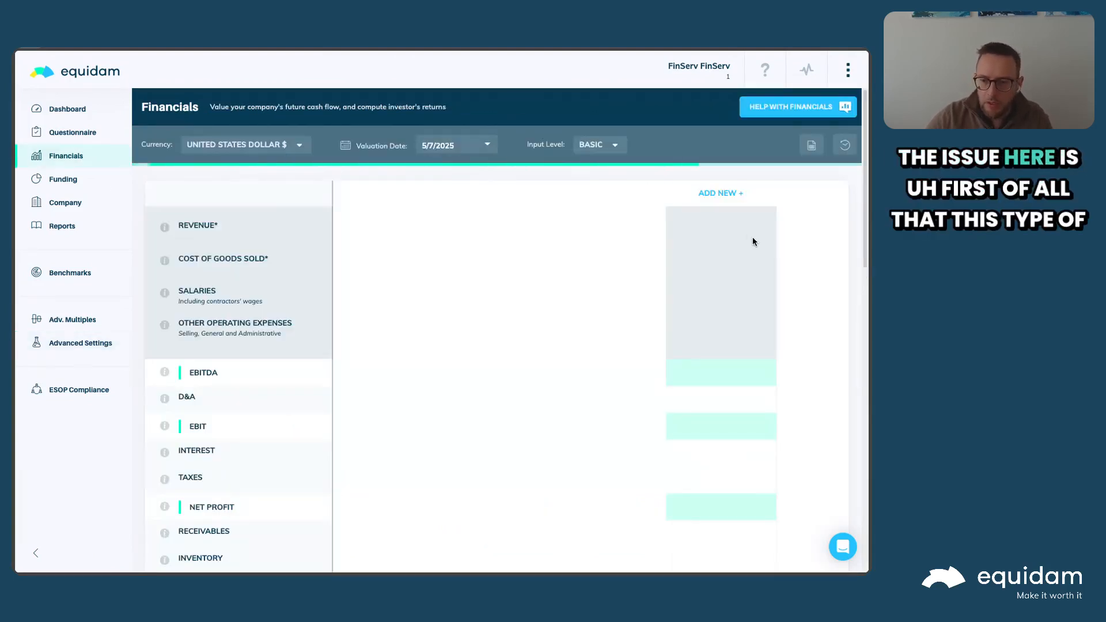
{"action": "scroll", "coordinate": [651, 258], "scroll_direction": "right", "scroll_amount": 5}
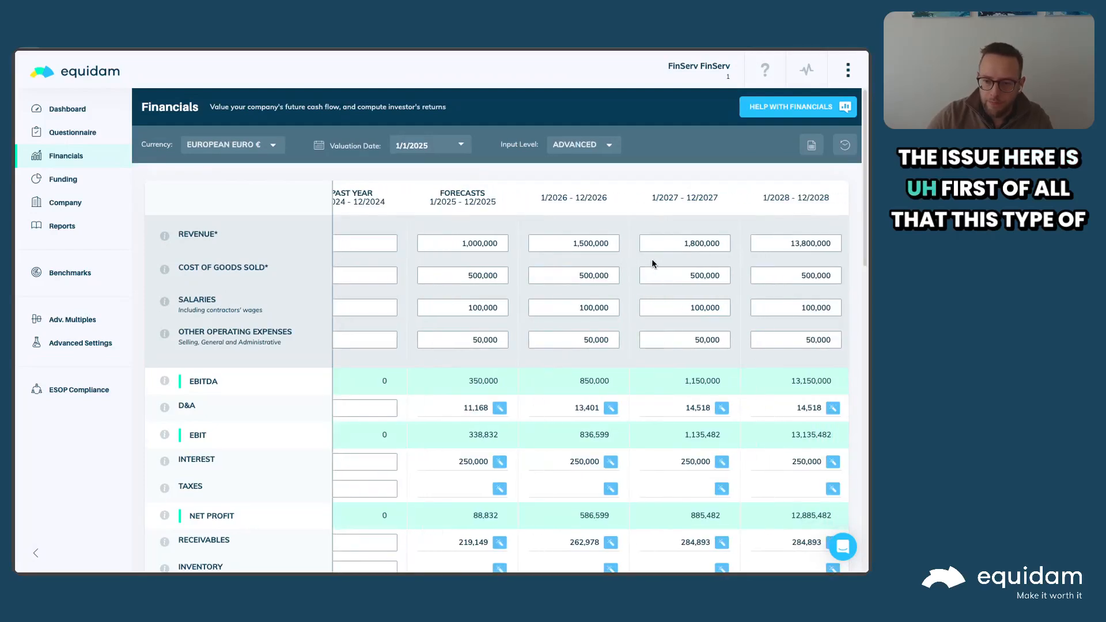
{"action": "scroll", "coordinate": [565, 274], "scroll_direction": "left", "scroll_amount": 5}
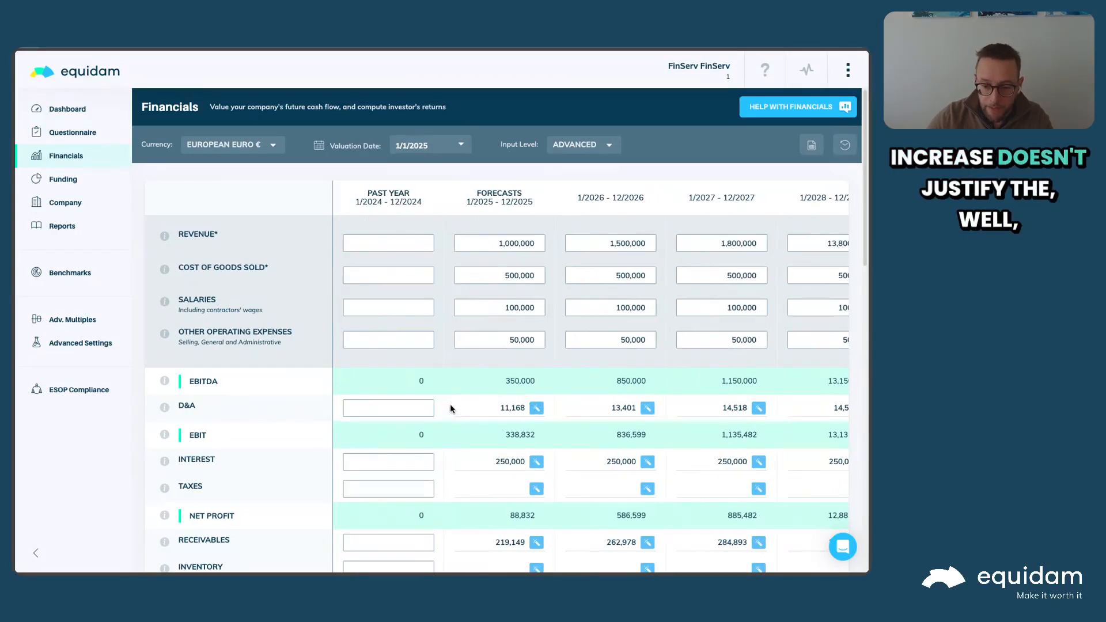
{"action": "scroll", "coordinate": [461, 401], "scroll_direction": "right", "scroll_amount": 1}
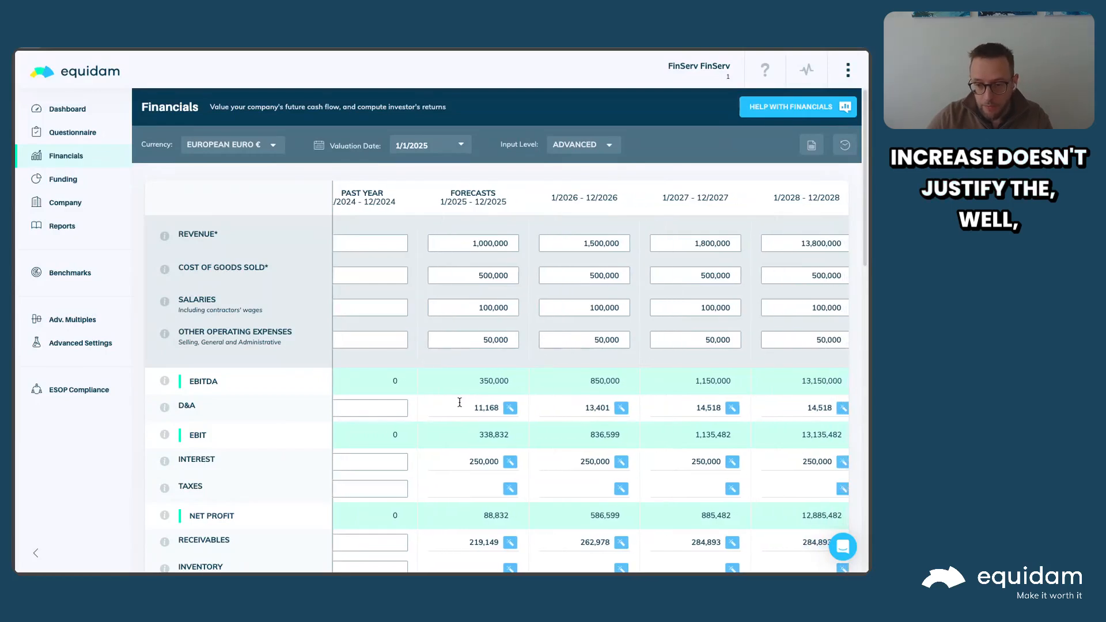
{"action": "scroll", "coordinate": [459, 402], "scroll_direction": "right", "scroll_amount": 1}
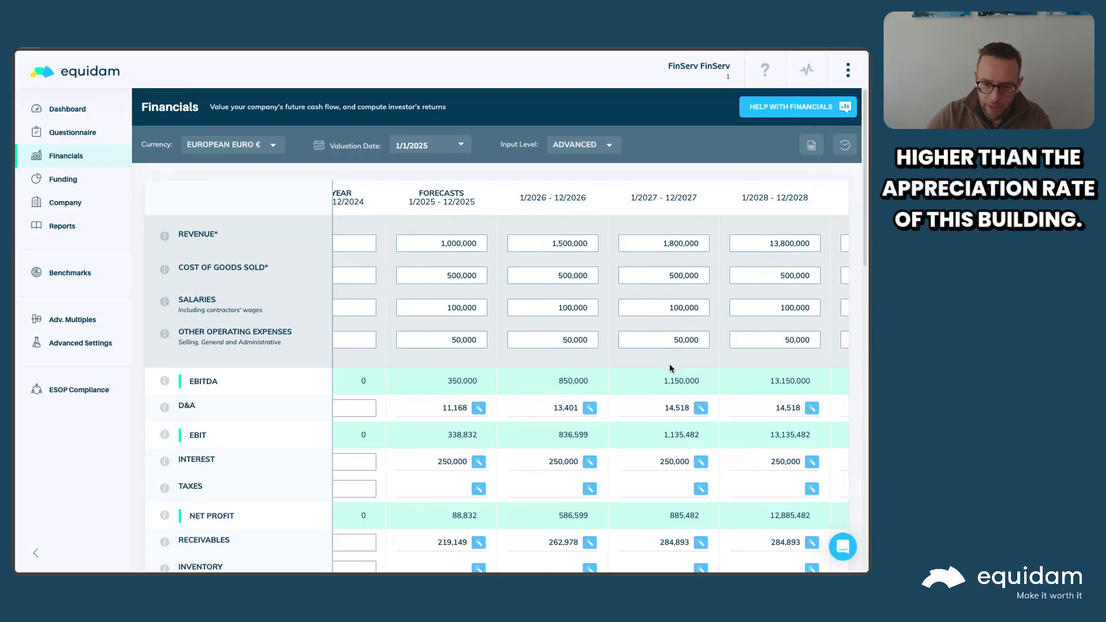
{"action": "scroll", "coordinate": [670, 365], "scroll_direction": "down", "scroll_amount": 3}
{"action": "scroll", "coordinate": [628, 354], "scroll_direction": "right", "scroll_amount": 3}
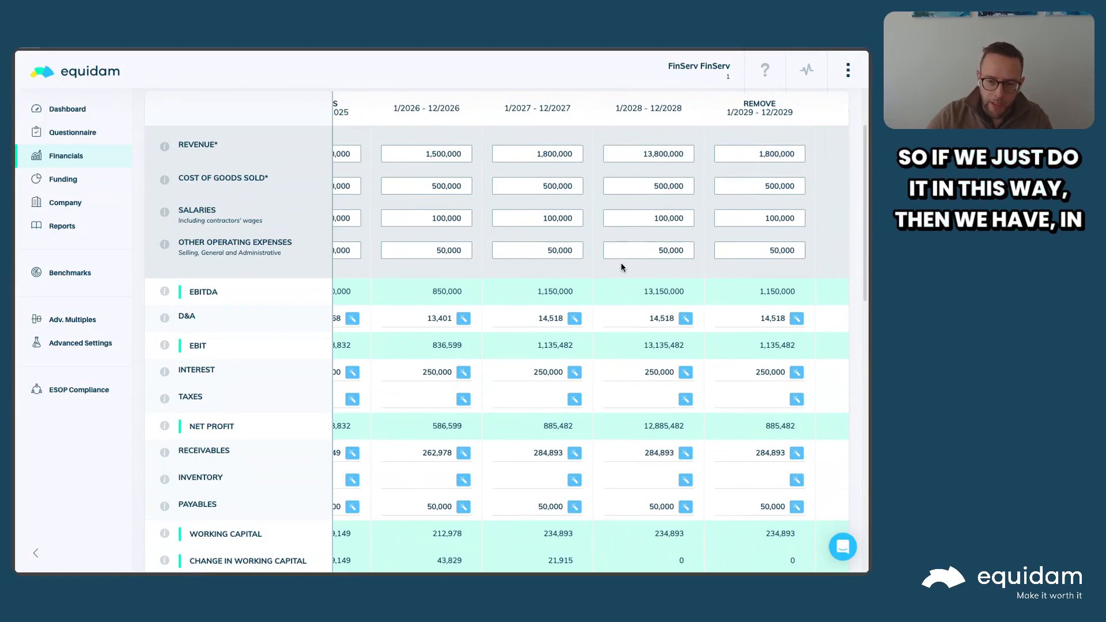
{"action": "scroll", "coordinate": [650, 274], "scroll_direction": "left", "scroll_amount": 3}
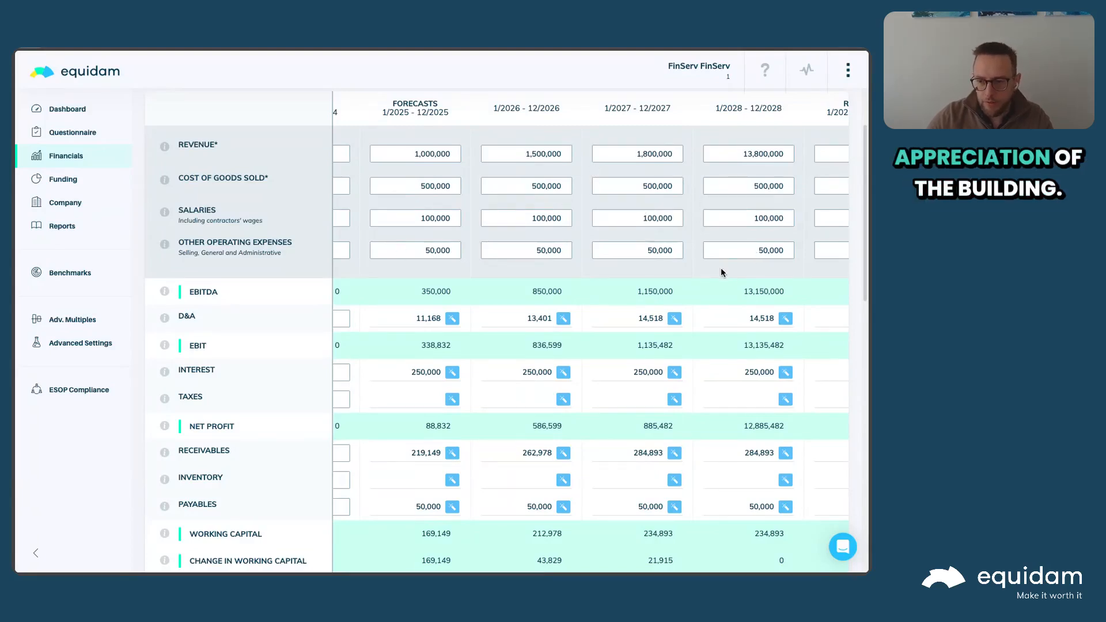
{"action": "scroll", "coordinate": [720, 268], "scroll_direction": "right", "scroll_amount": 3}
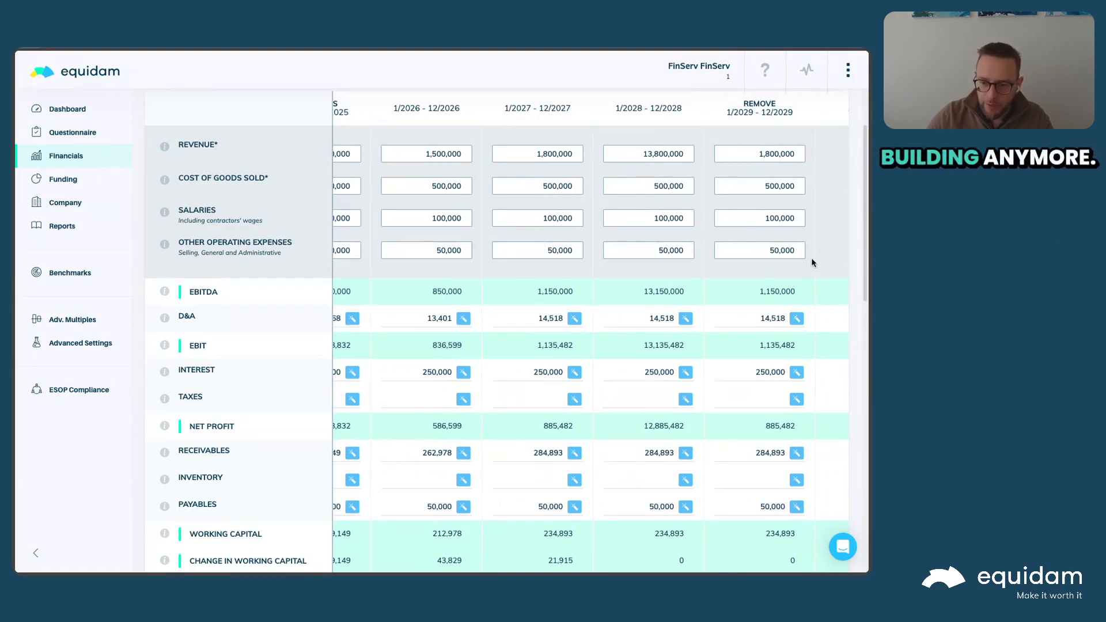
{"action": "scroll", "coordinate": [757, 316], "scroll_direction": "down", "scroll_amount": 4}
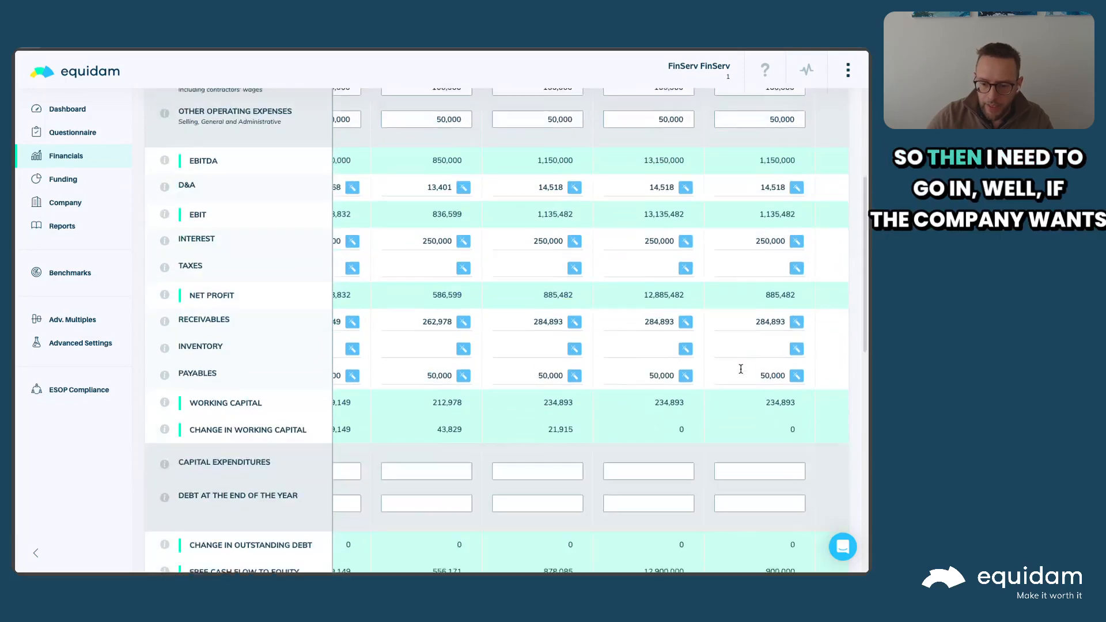
- Enter capital expenditures of 10,000,000 for 2028 to cover buying another building, and save the financials
{"action": "scroll", "coordinate": [660, 274], "scroll_direction": "up", "scroll_amount": 4}
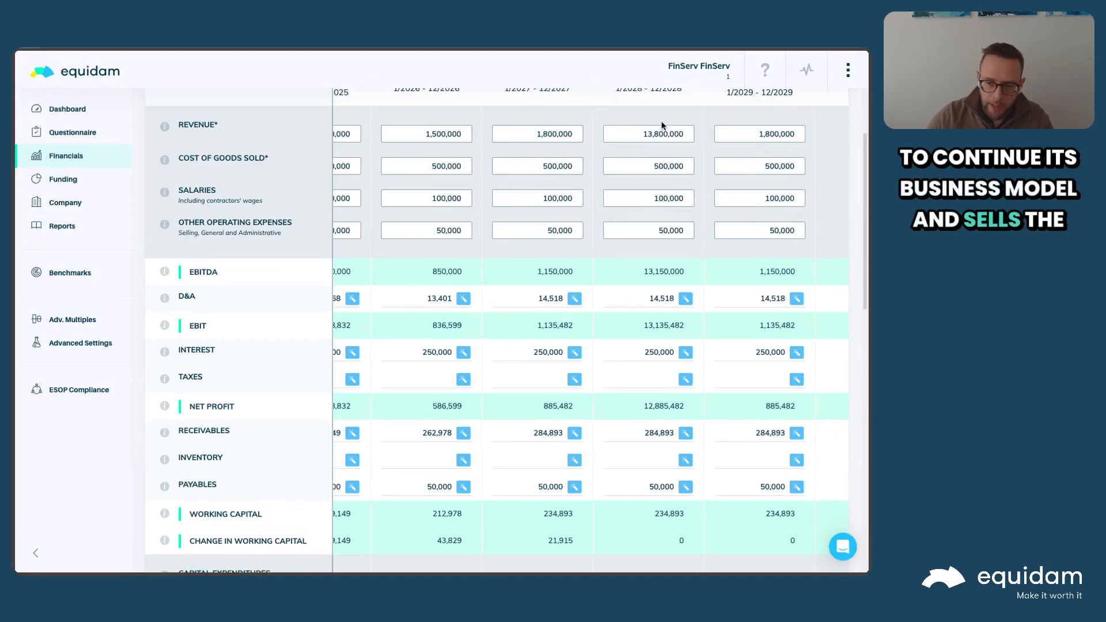
{"action": "scroll", "coordinate": [689, 437], "scroll_direction": "down", "scroll_amount": 2}
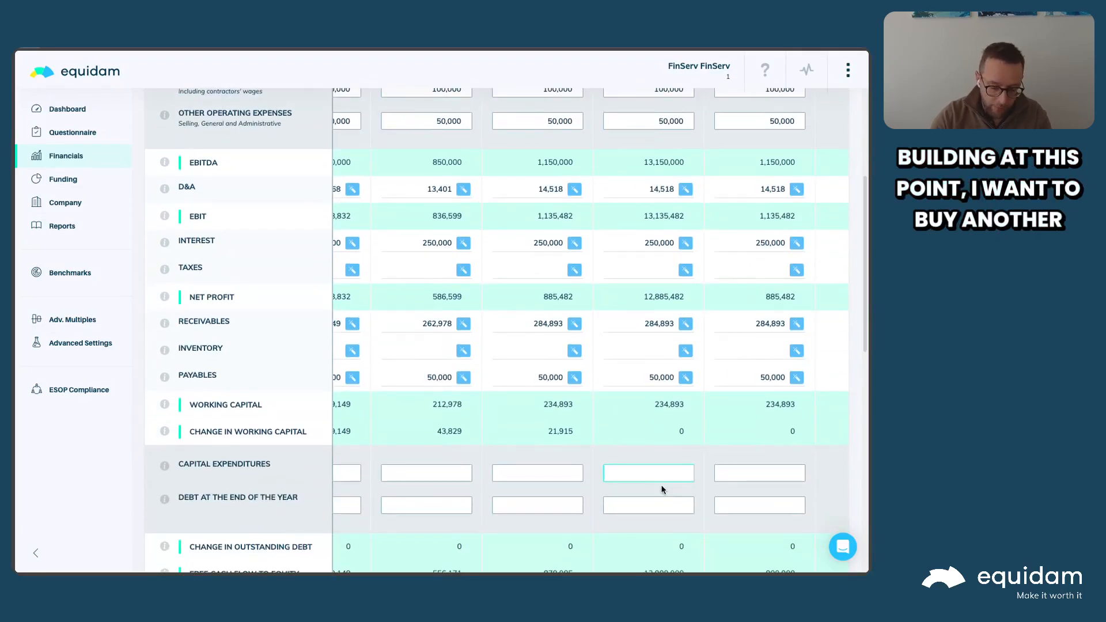
{"action": "type", "text": "80"}
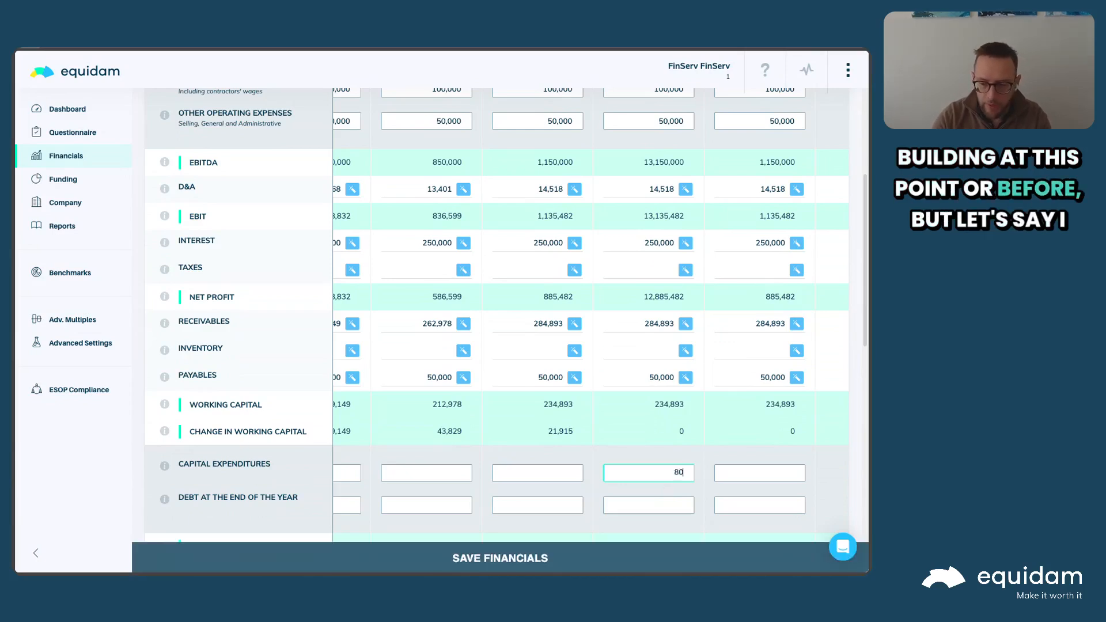
{"action": "type", "text": "0,000"}
{"action": "key", "text": "BackSpace"}
{"action": "key", "text": "BackSpace"}
{"action": "key", "text": "BackSpace"}
{"action": "key", "text": "BackSpace"}
{"action": "key", "text": "BackSpace"}
{"action": "type", "text": "1000000"}
{"action": "left_click", "coordinate": [641, 556]}
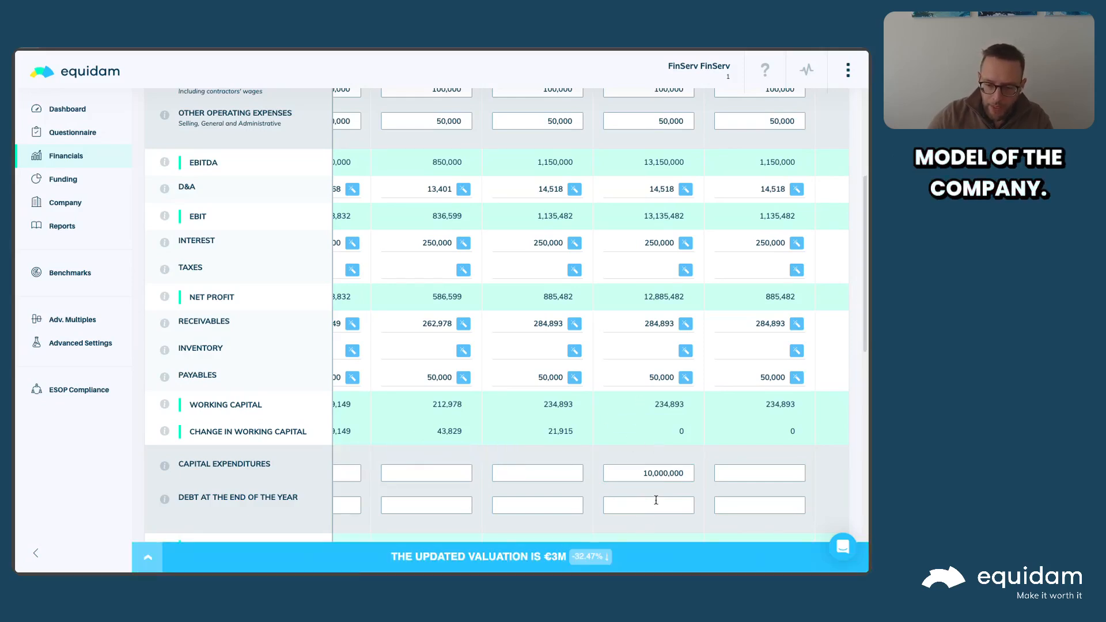
- Compare the 2028 revenue from the building's sale with that year's capital expenditures and free cash flow to equity
{"action": "scroll", "coordinate": [670, 403], "scroll_direction": "up", "scroll_amount": 3}
{"action": "scroll", "coordinate": [670, 404], "scroll_direction": "down", "scroll_amount": 4}
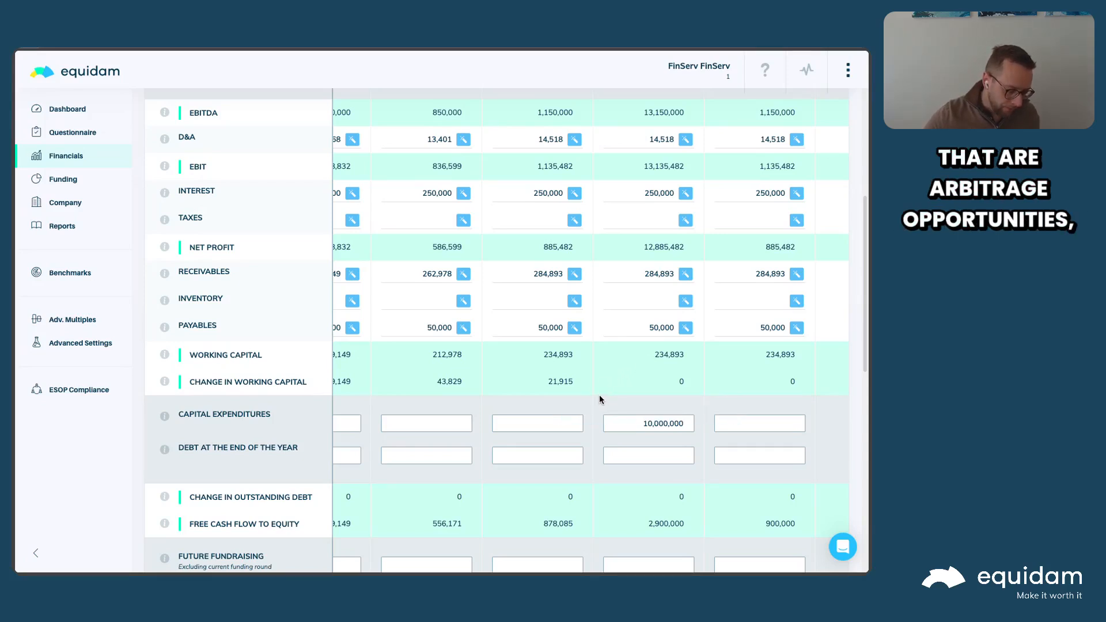
{"action": "scroll", "coordinate": [597, 381], "scroll_direction": "up", "scroll_amount": 3}
{"action": "scroll", "coordinate": [598, 379], "scroll_direction": "up", "scroll_amount": 1}
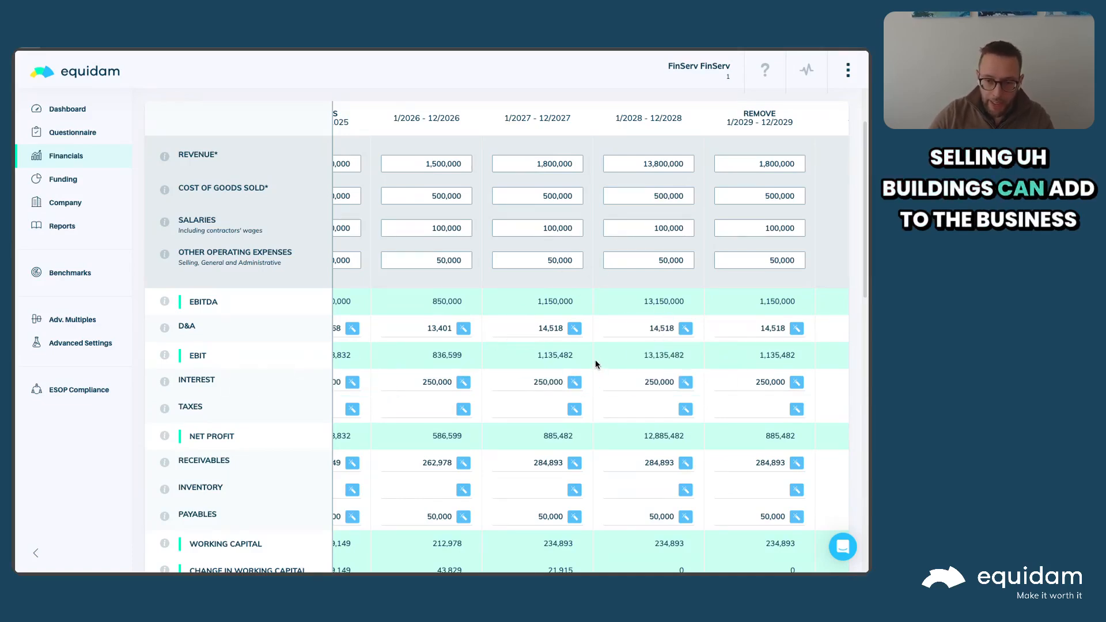
{"action": "scroll", "coordinate": [595, 364], "scroll_direction": "down", "scroll_amount": 3}
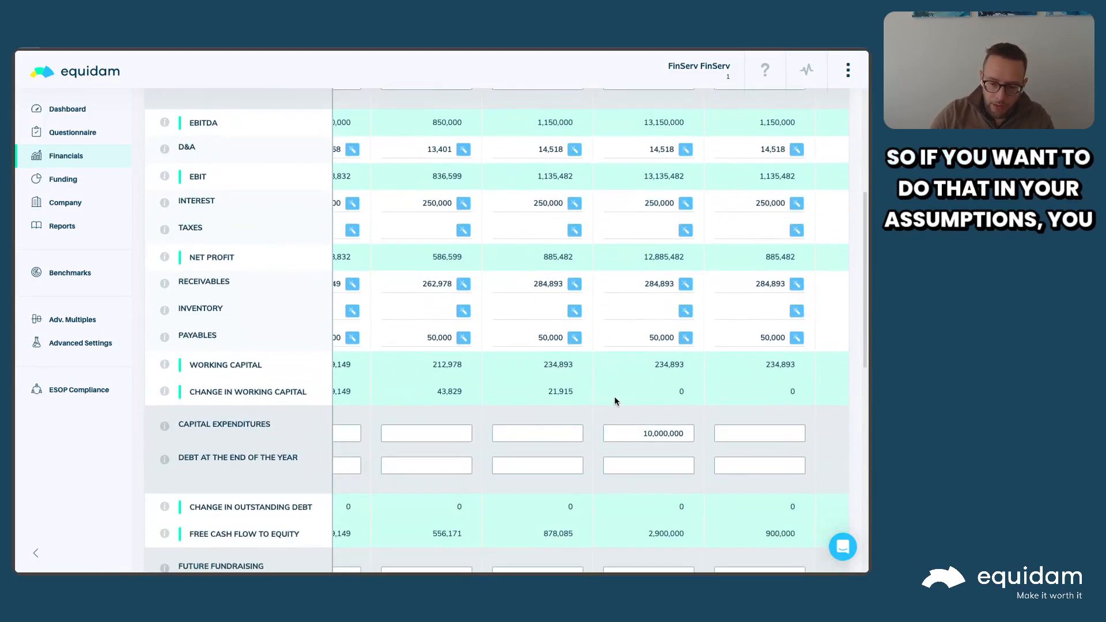
{"action": "scroll", "coordinate": [613, 396], "scroll_direction": "up", "scroll_amount": 2}
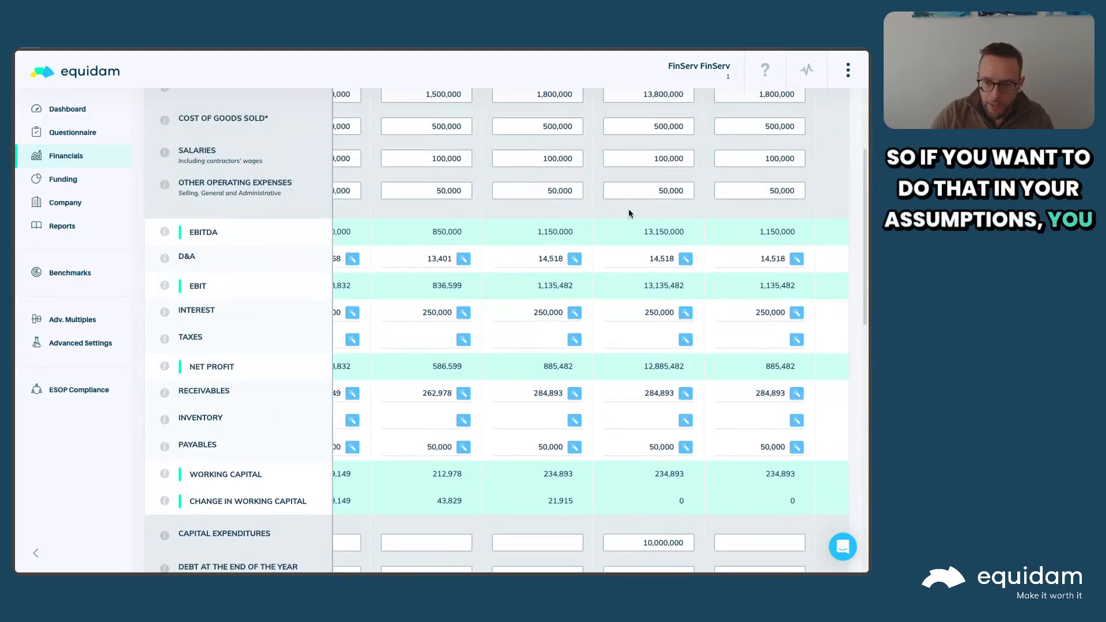
{"action": "scroll", "coordinate": [632, 202], "scroll_direction": "up", "scroll_amount": 1}
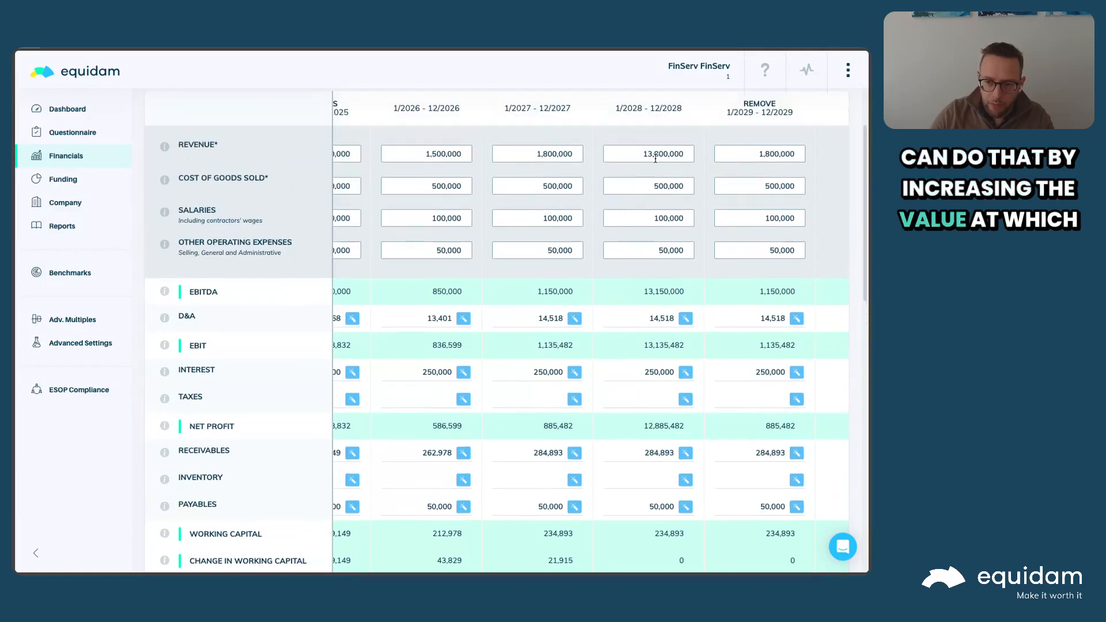
{"action": "scroll", "coordinate": [691, 351], "scroll_direction": "down", "scroll_amount": 3}
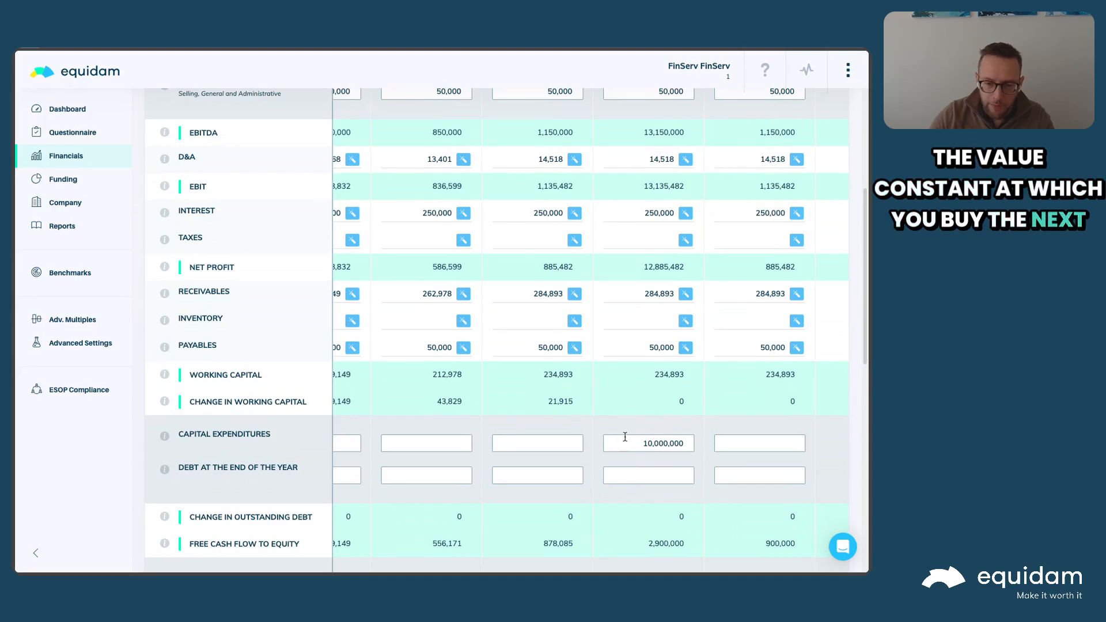
- Review the projections from the past year through 2029, from revenue down to the free cash flow
{"action": "scroll", "coordinate": [631, 432], "scroll_direction": "left", "scroll_amount": 4}
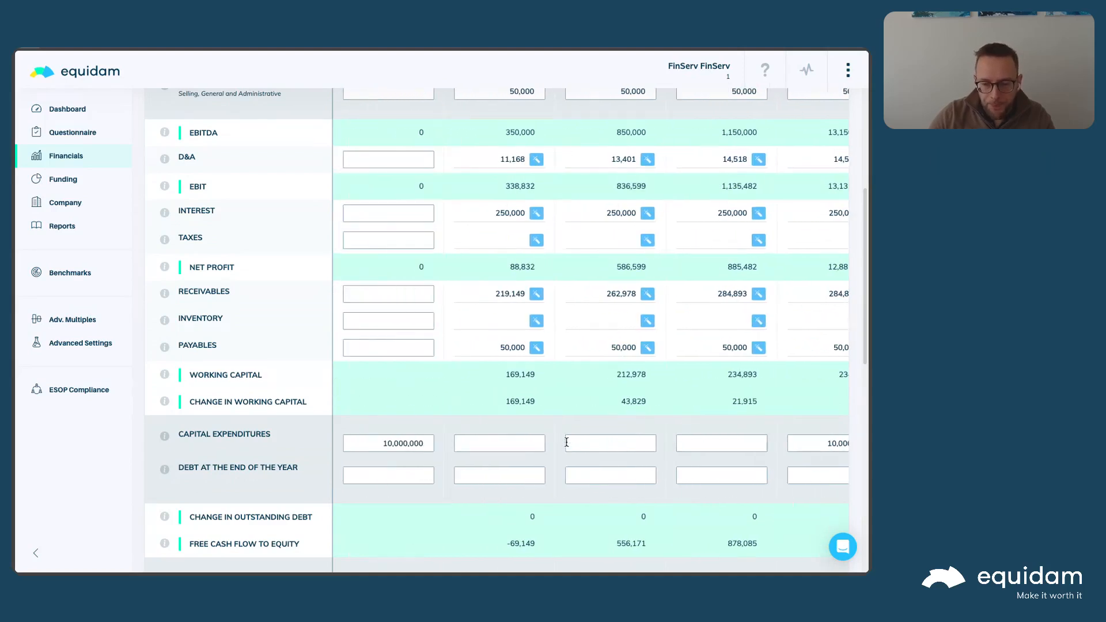
{"action": "scroll", "coordinate": [546, 382], "scroll_direction": "up", "scroll_amount": 3}
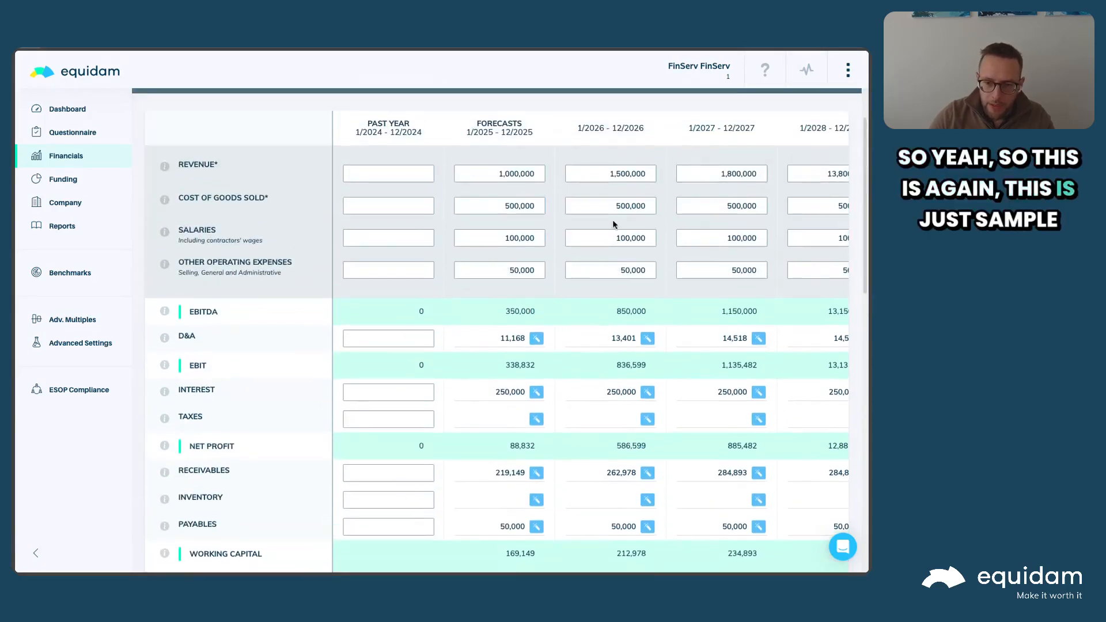
{"action": "scroll", "coordinate": [616, 274], "scroll_direction": "right", "scroll_amount": 2}
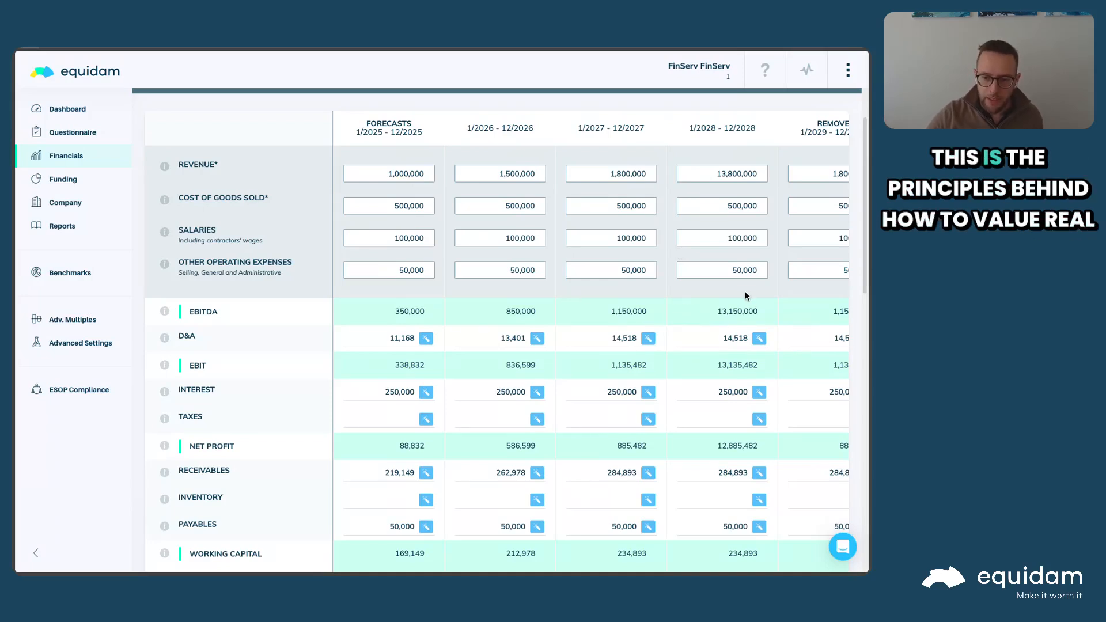
{"action": "scroll", "coordinate": [744, 298], "scroll_direction": "right", "scroll_amount": 1}
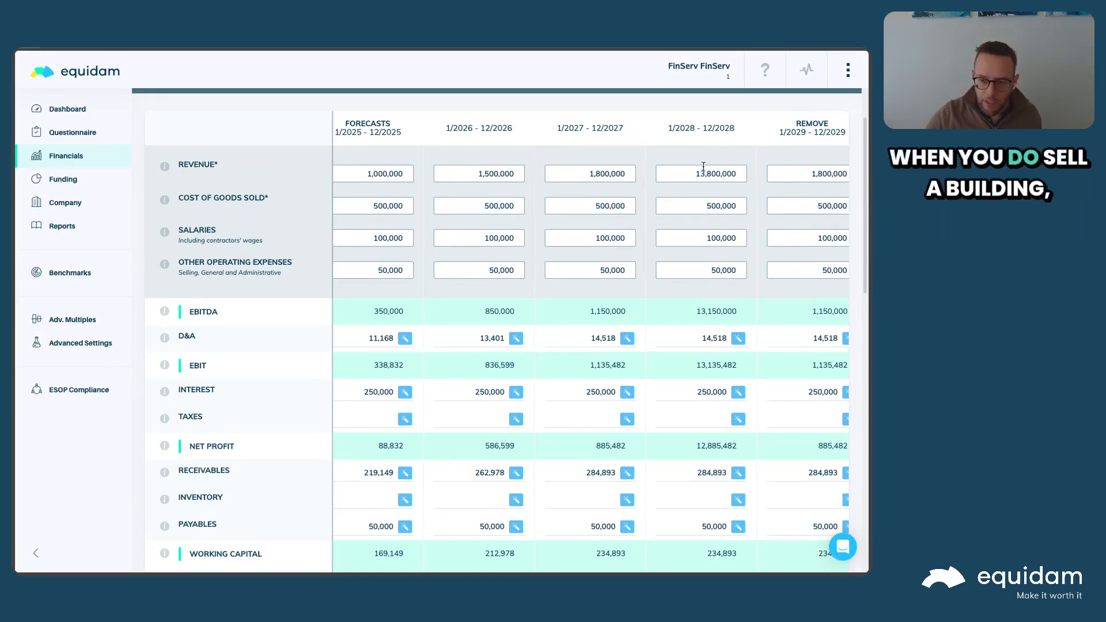
{"action": "scroll", "coordinate": [695, 253], "scroll_direction": "down", "scroll_amount": 1}
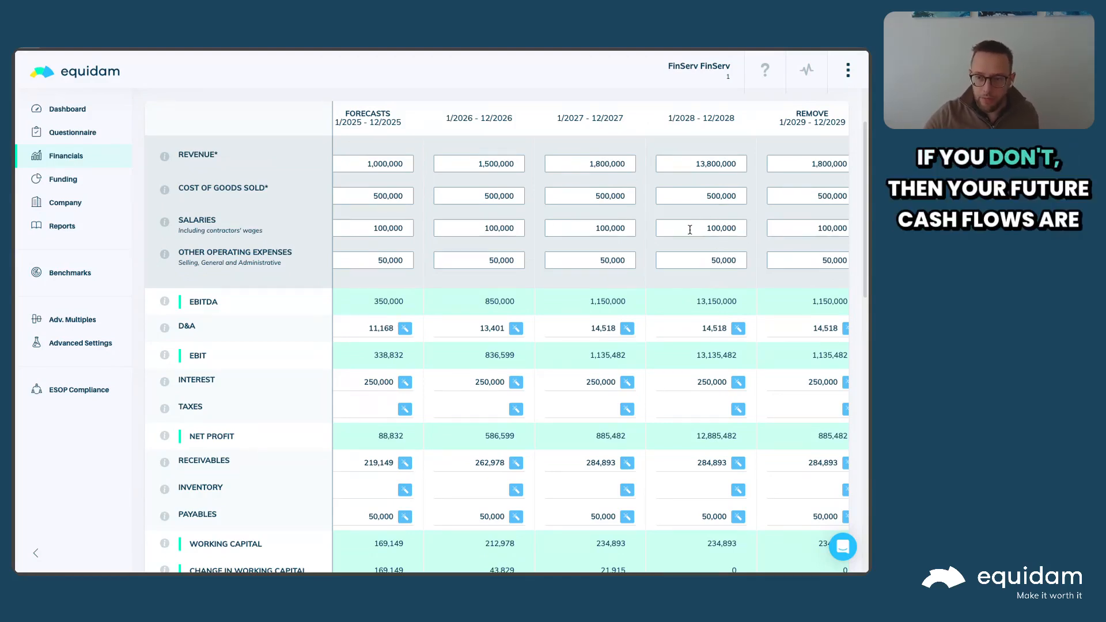
{"action": "scroll", "coordinate": [690, 229], "scroll_direction": "right", "scroll_amount": 2}
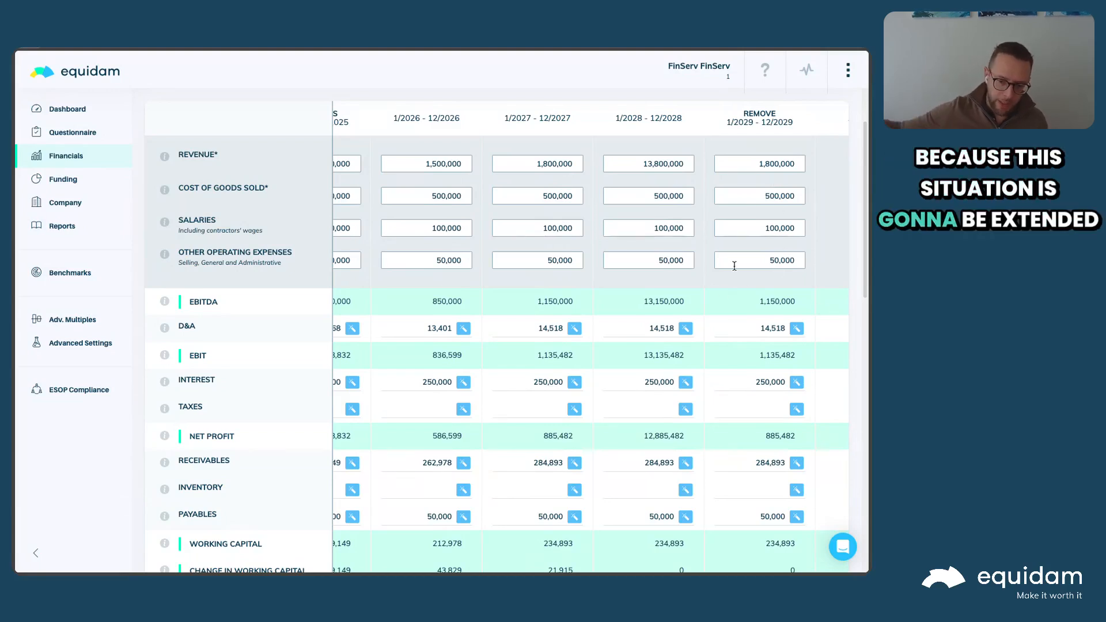
{"action": "scroll", "coordinate": [731, 262], "scroll_direction": "left", "scroll_amount": 3}
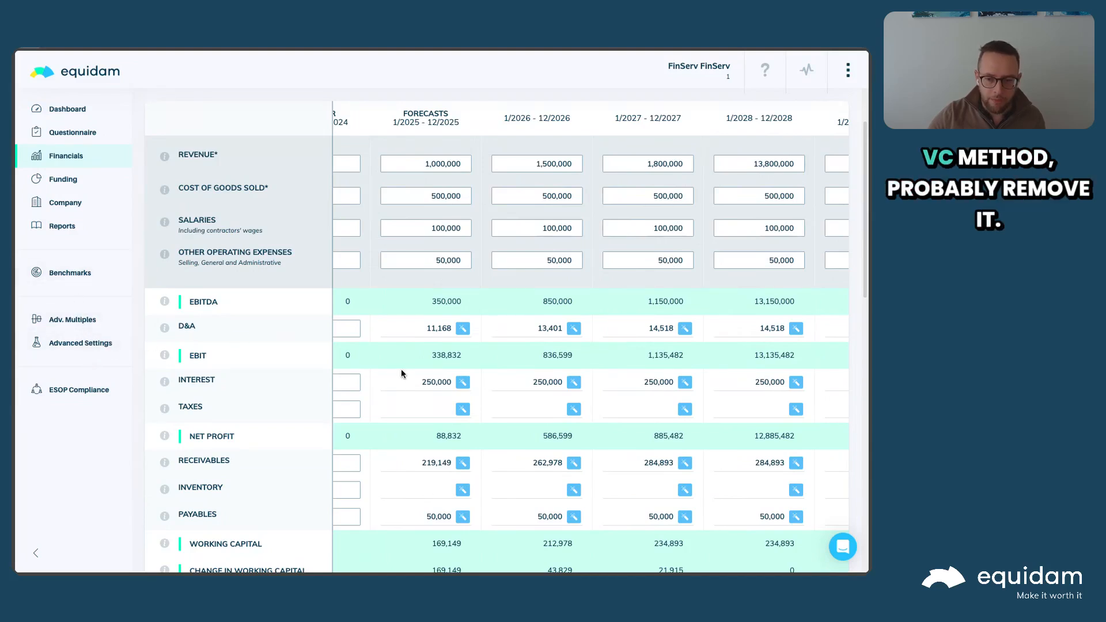
{"action": "scroll", "coordinate": [490, 386], "scroll_direction": "left", "scroll_amount": 2}
{"action": "scroll", "coordinate": [521, 393], "scroll_direction": "down", "scroll_amount": 3}
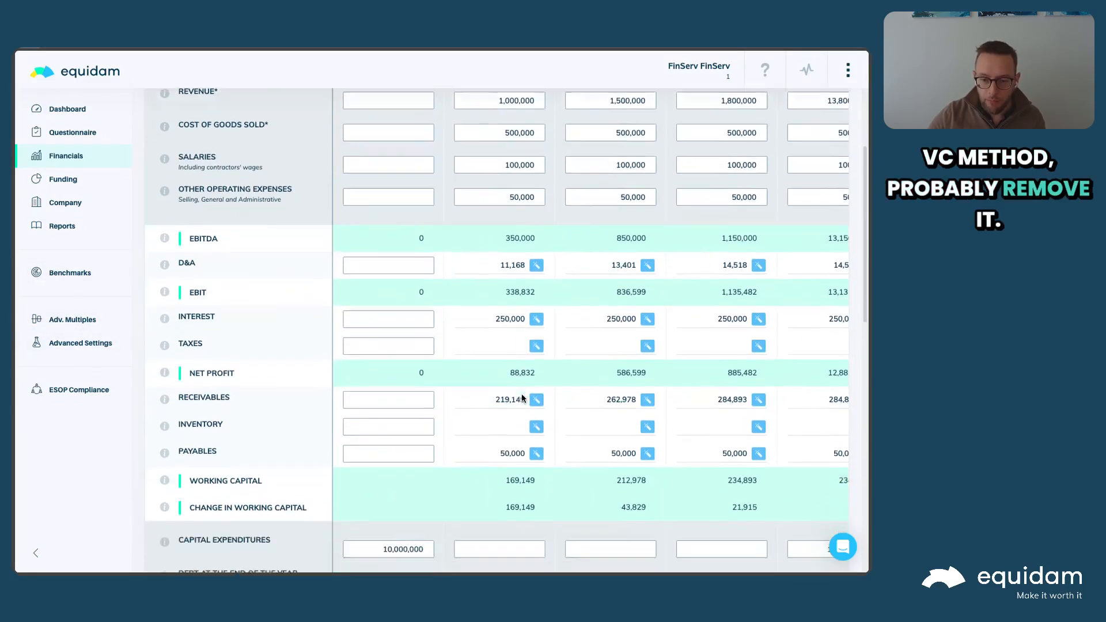
{"action": "scroll", "coordinate": [532, 455], "scroll_direction": "down", "scroll_amount": 3}
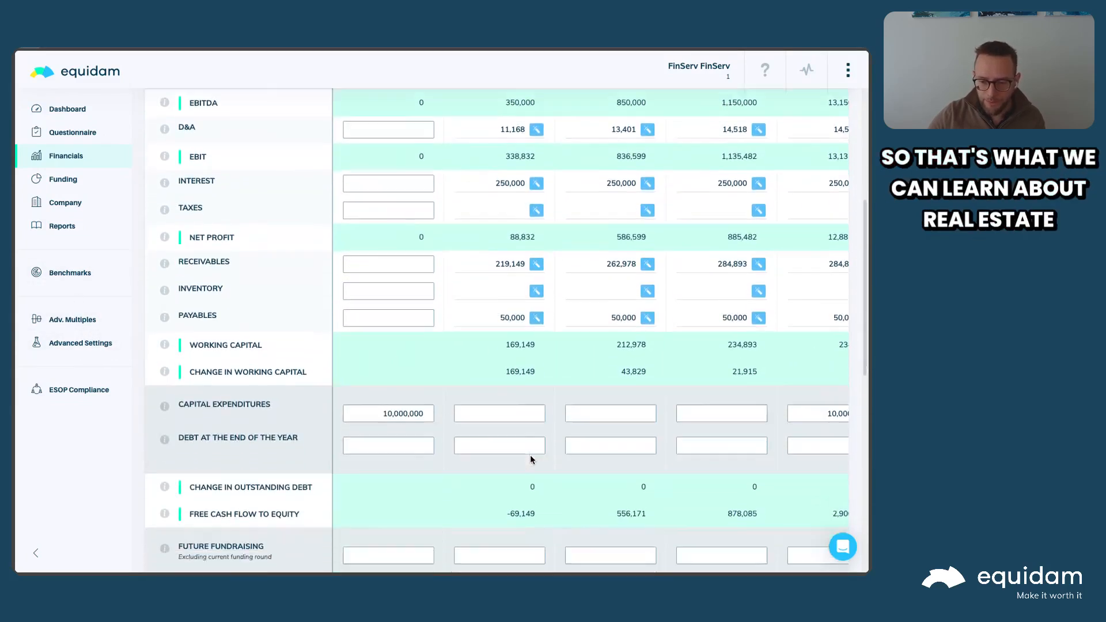
{"action": "scroll", "coordinate": [531, 457], "scroll_direction": "down", "scroll_amount": 2}
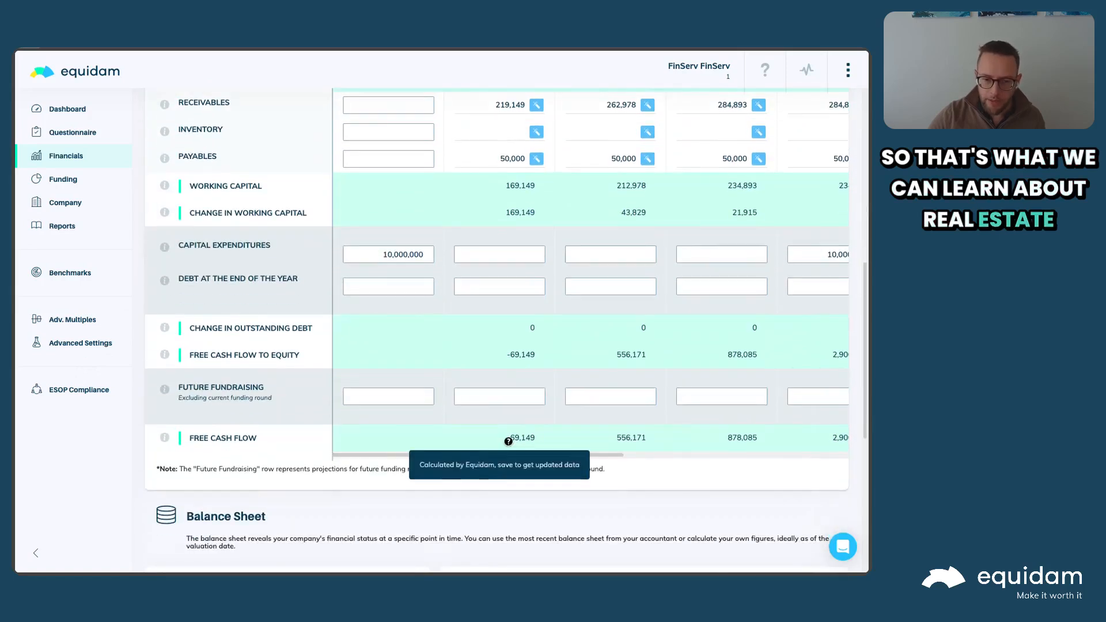